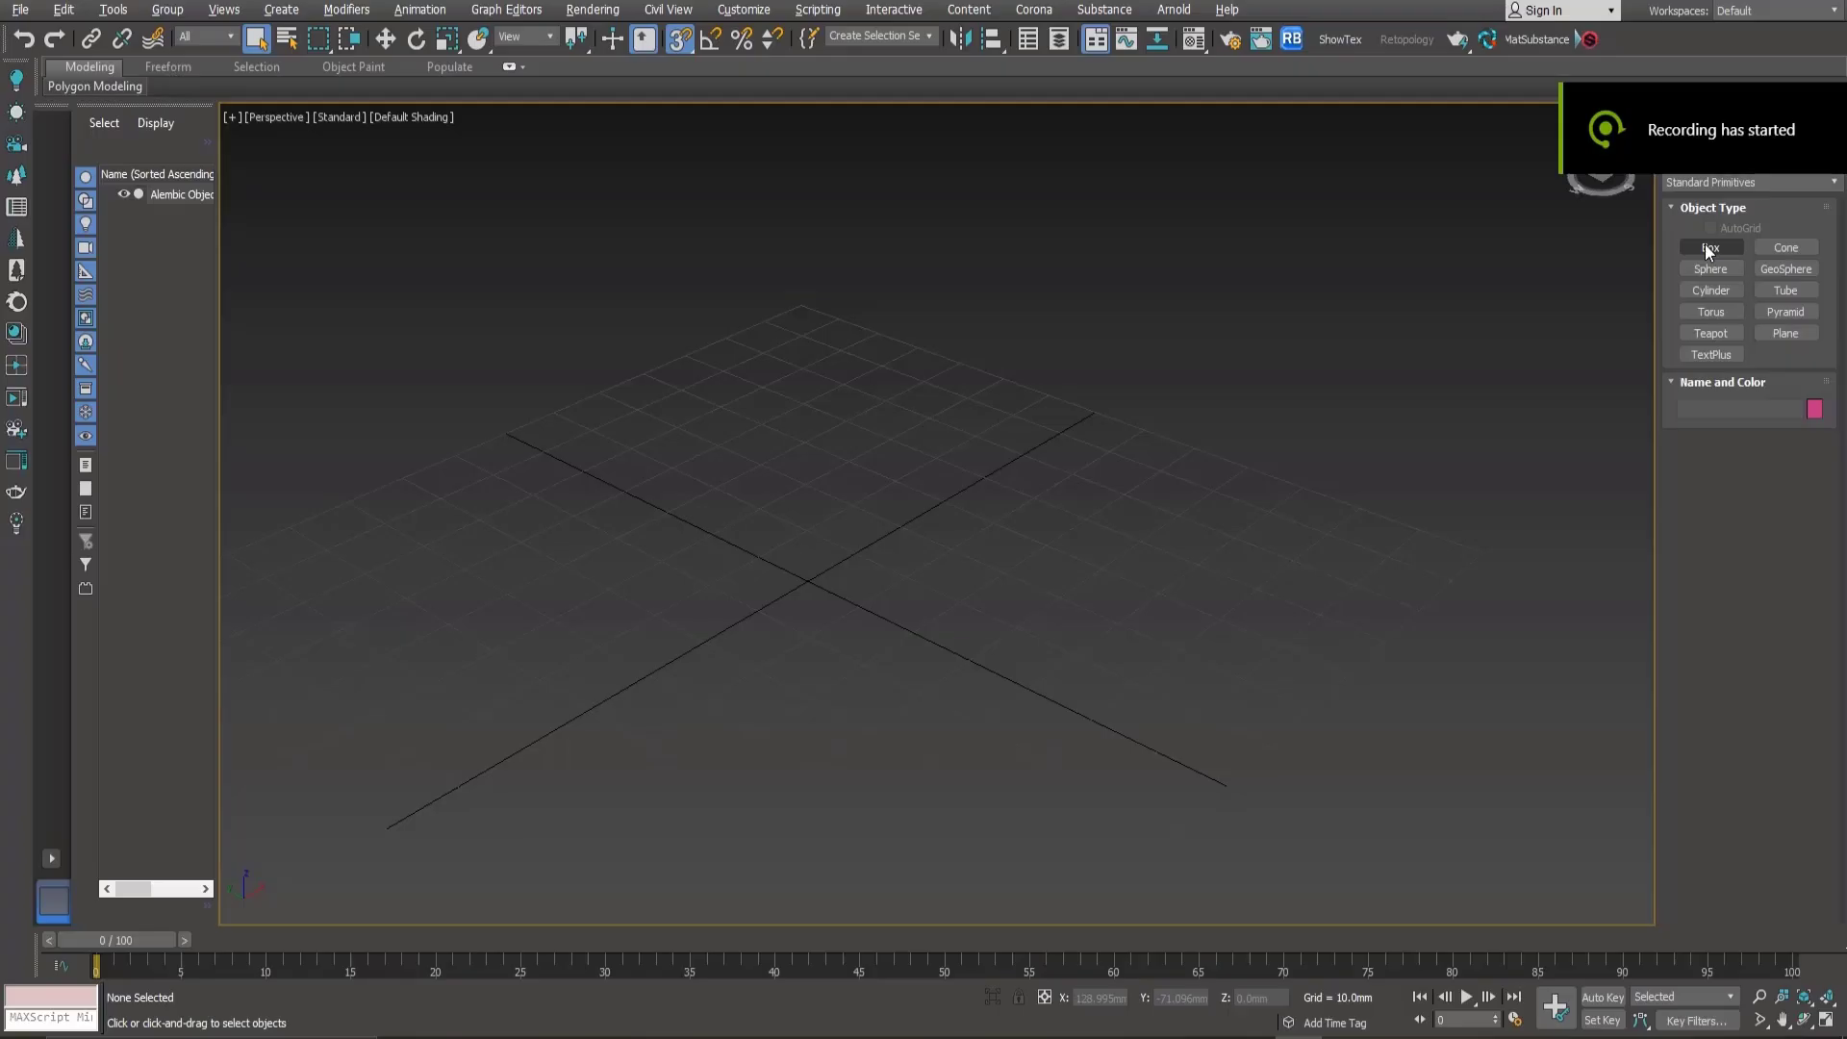
# Step: Create a box, convert it to Editable Poly, and send it to RizomUV in New mode
pyautogui.click(1708, 248)
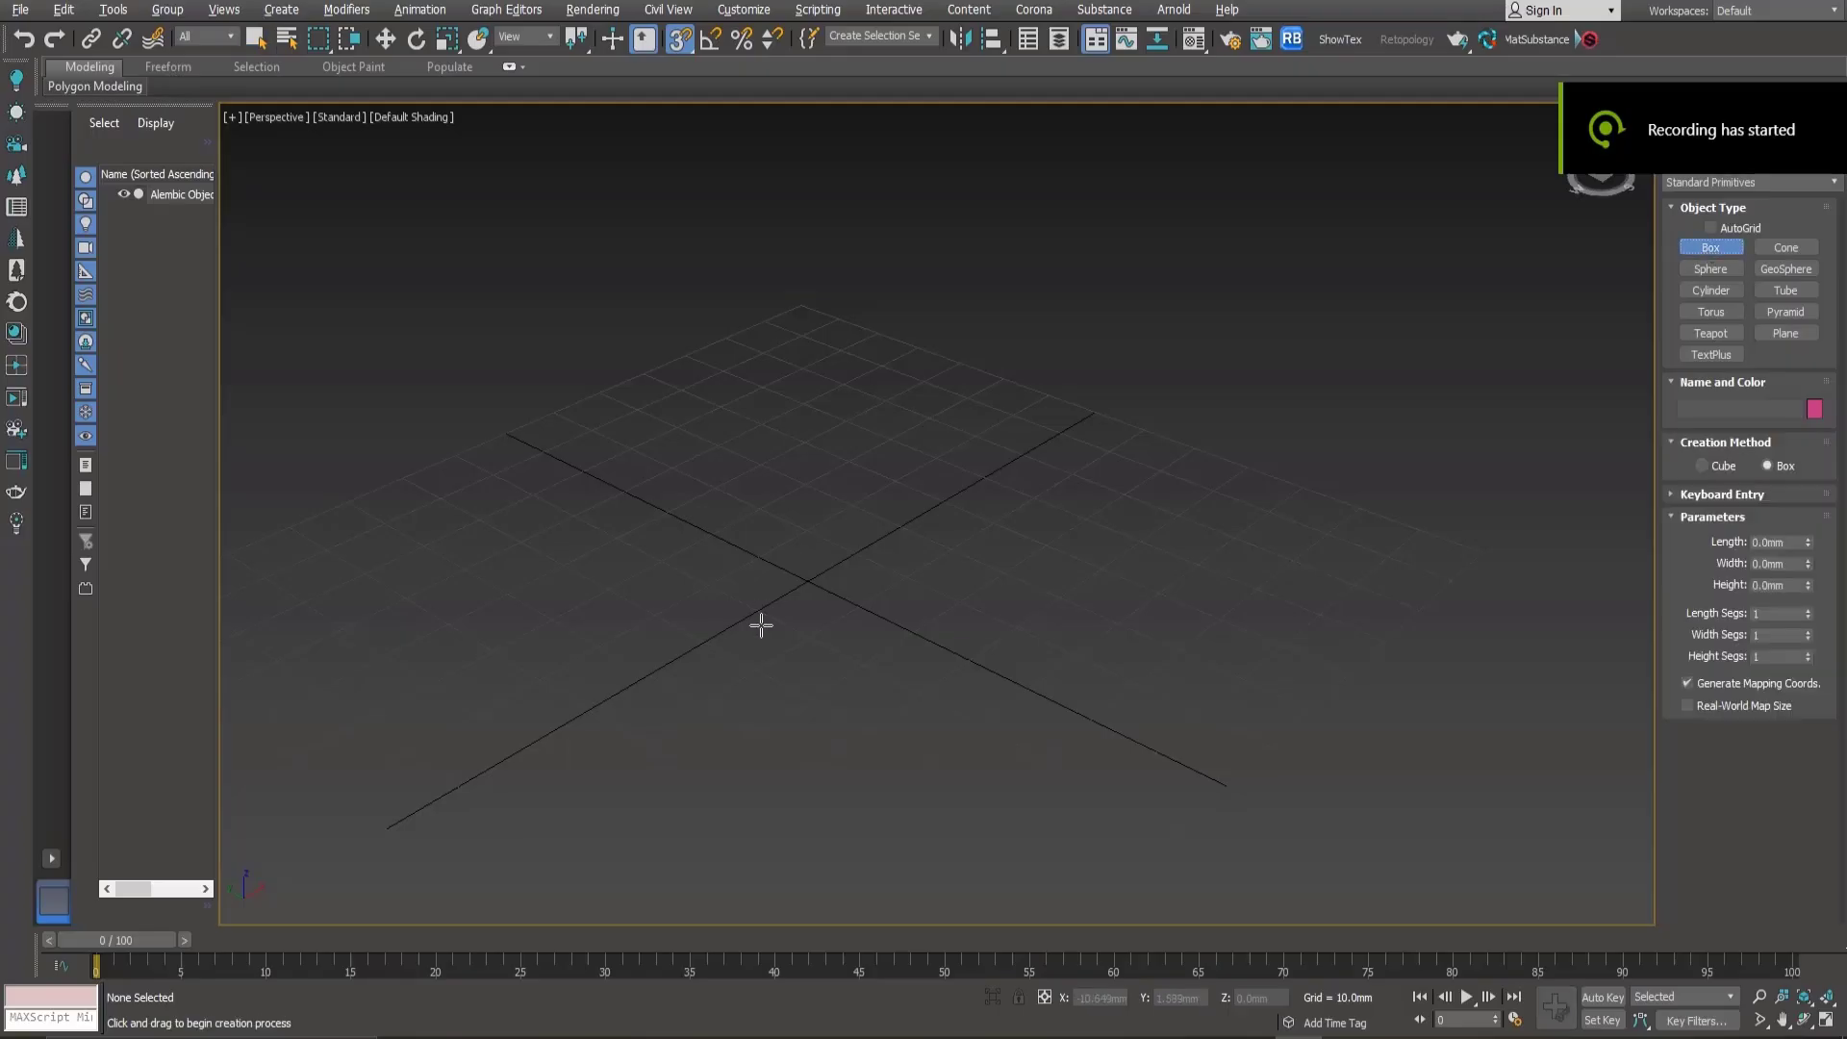
pyautogui.moveTo(712, 623); pyautogui.dragTo(986, 531)
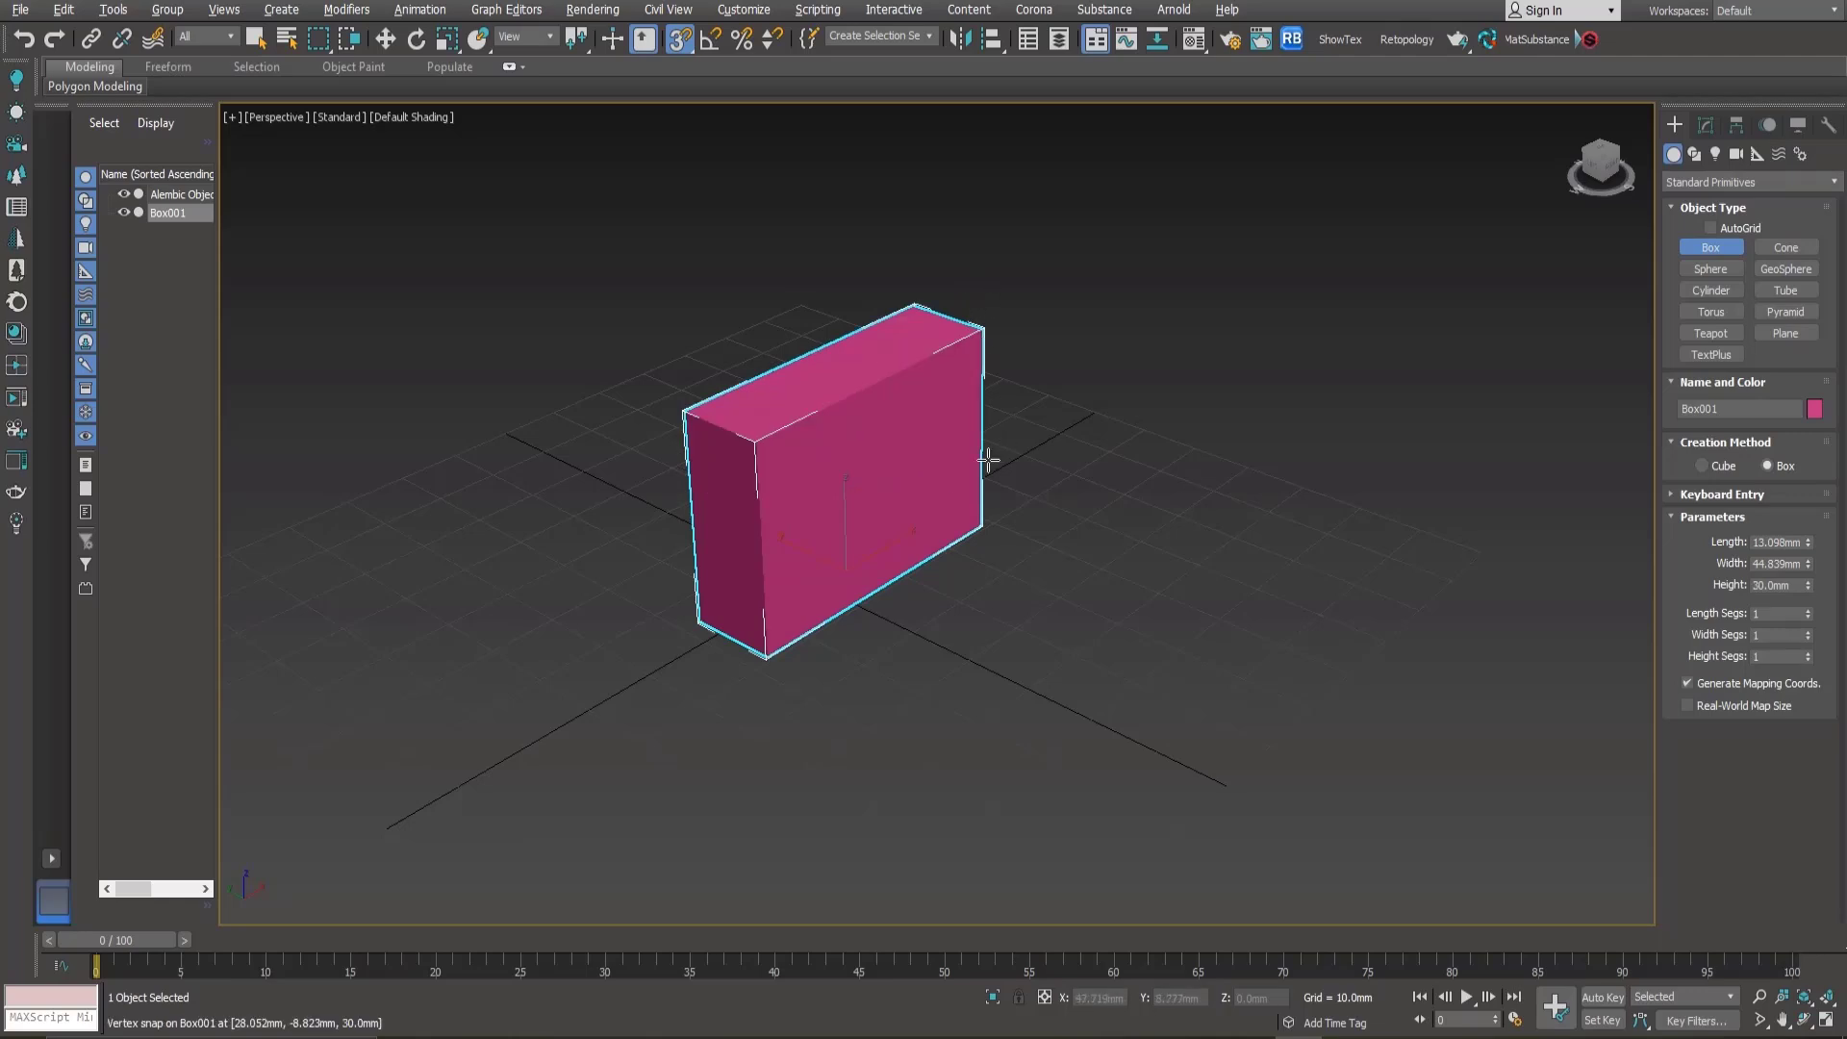
pyautogui.rightClick(981, 458)
pyautogui.rightClick(918, 464)
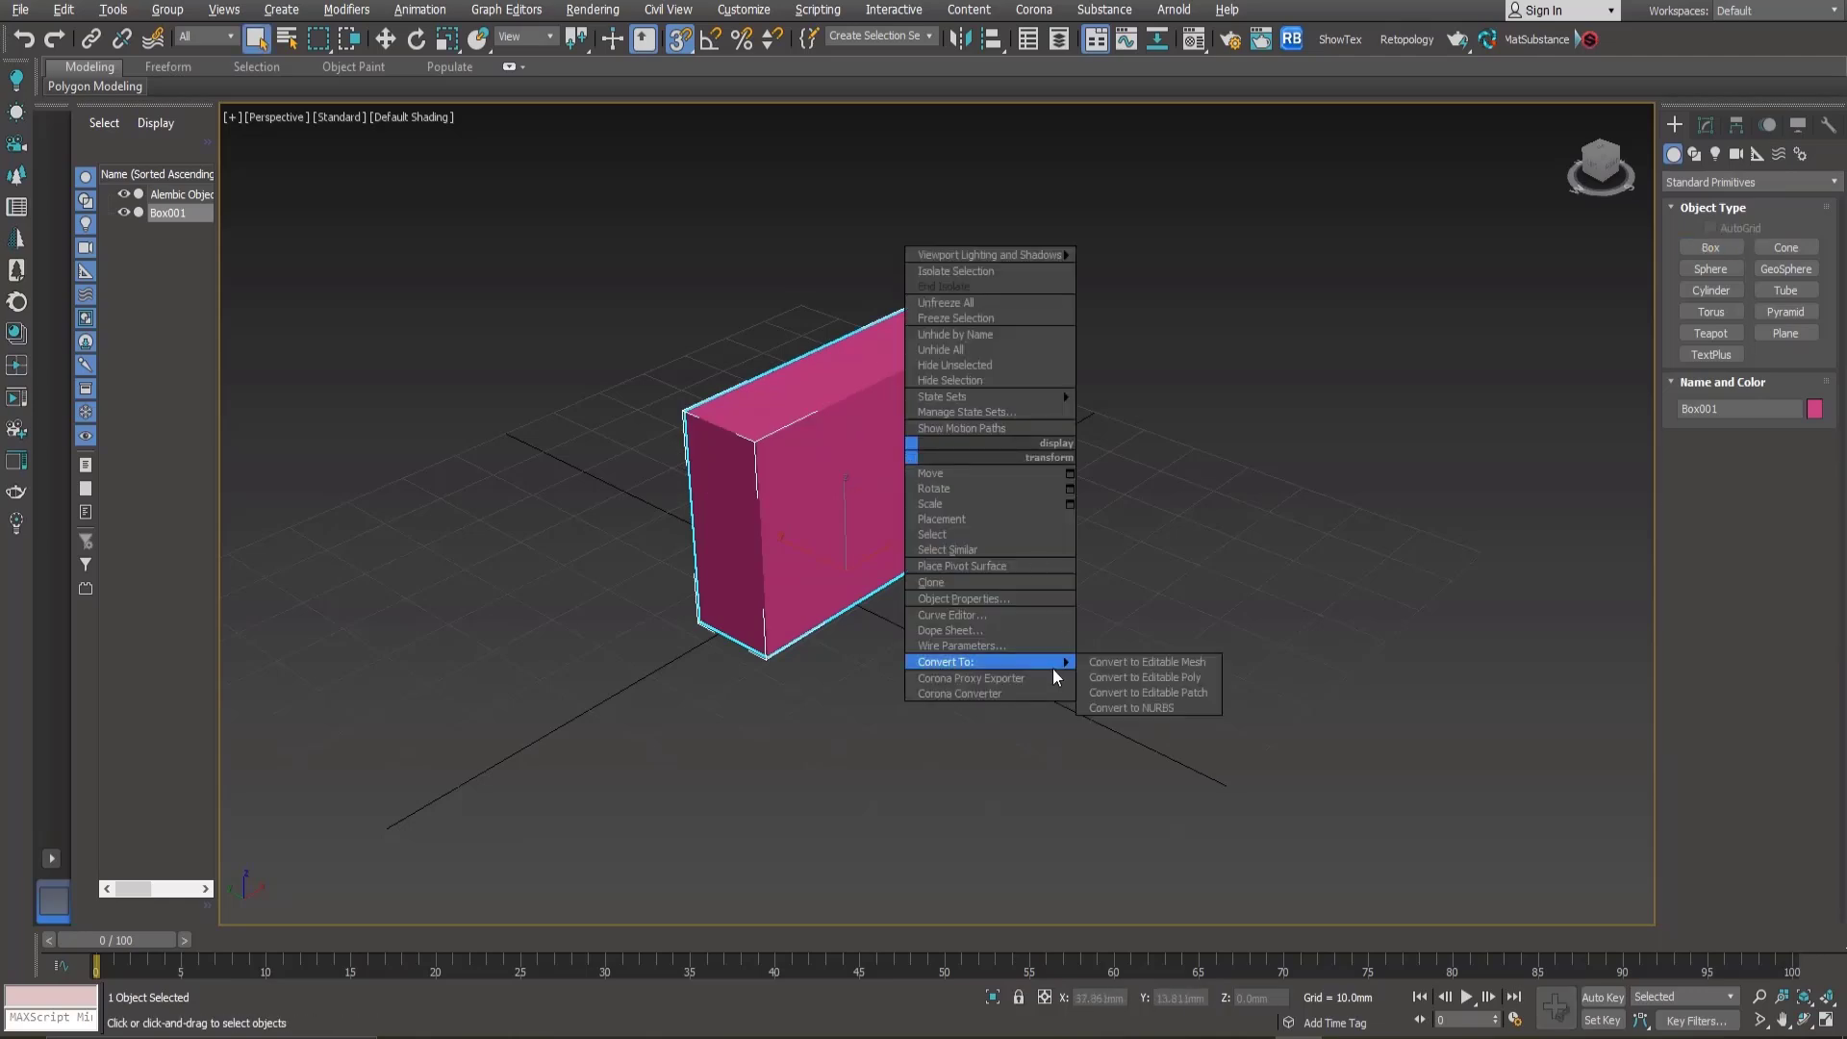
pyautogui.click(1145, 673)
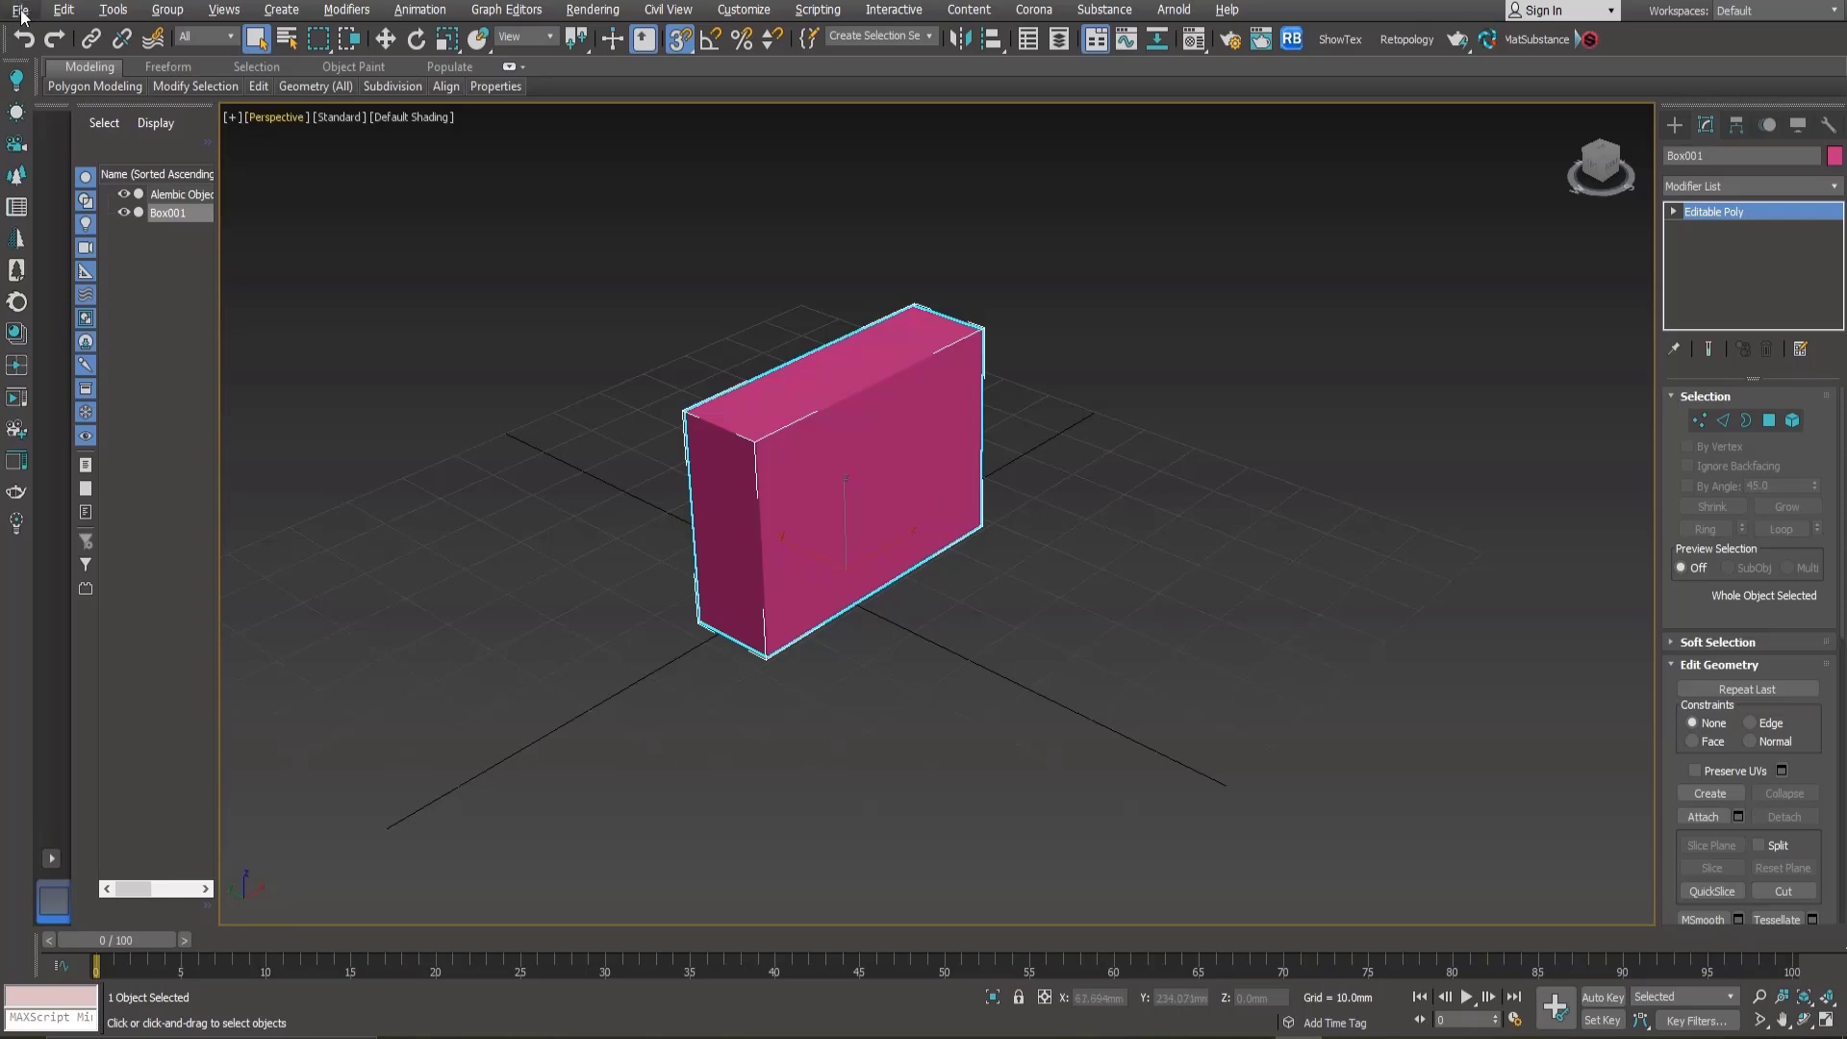
pyautogui.click(1487, 39)
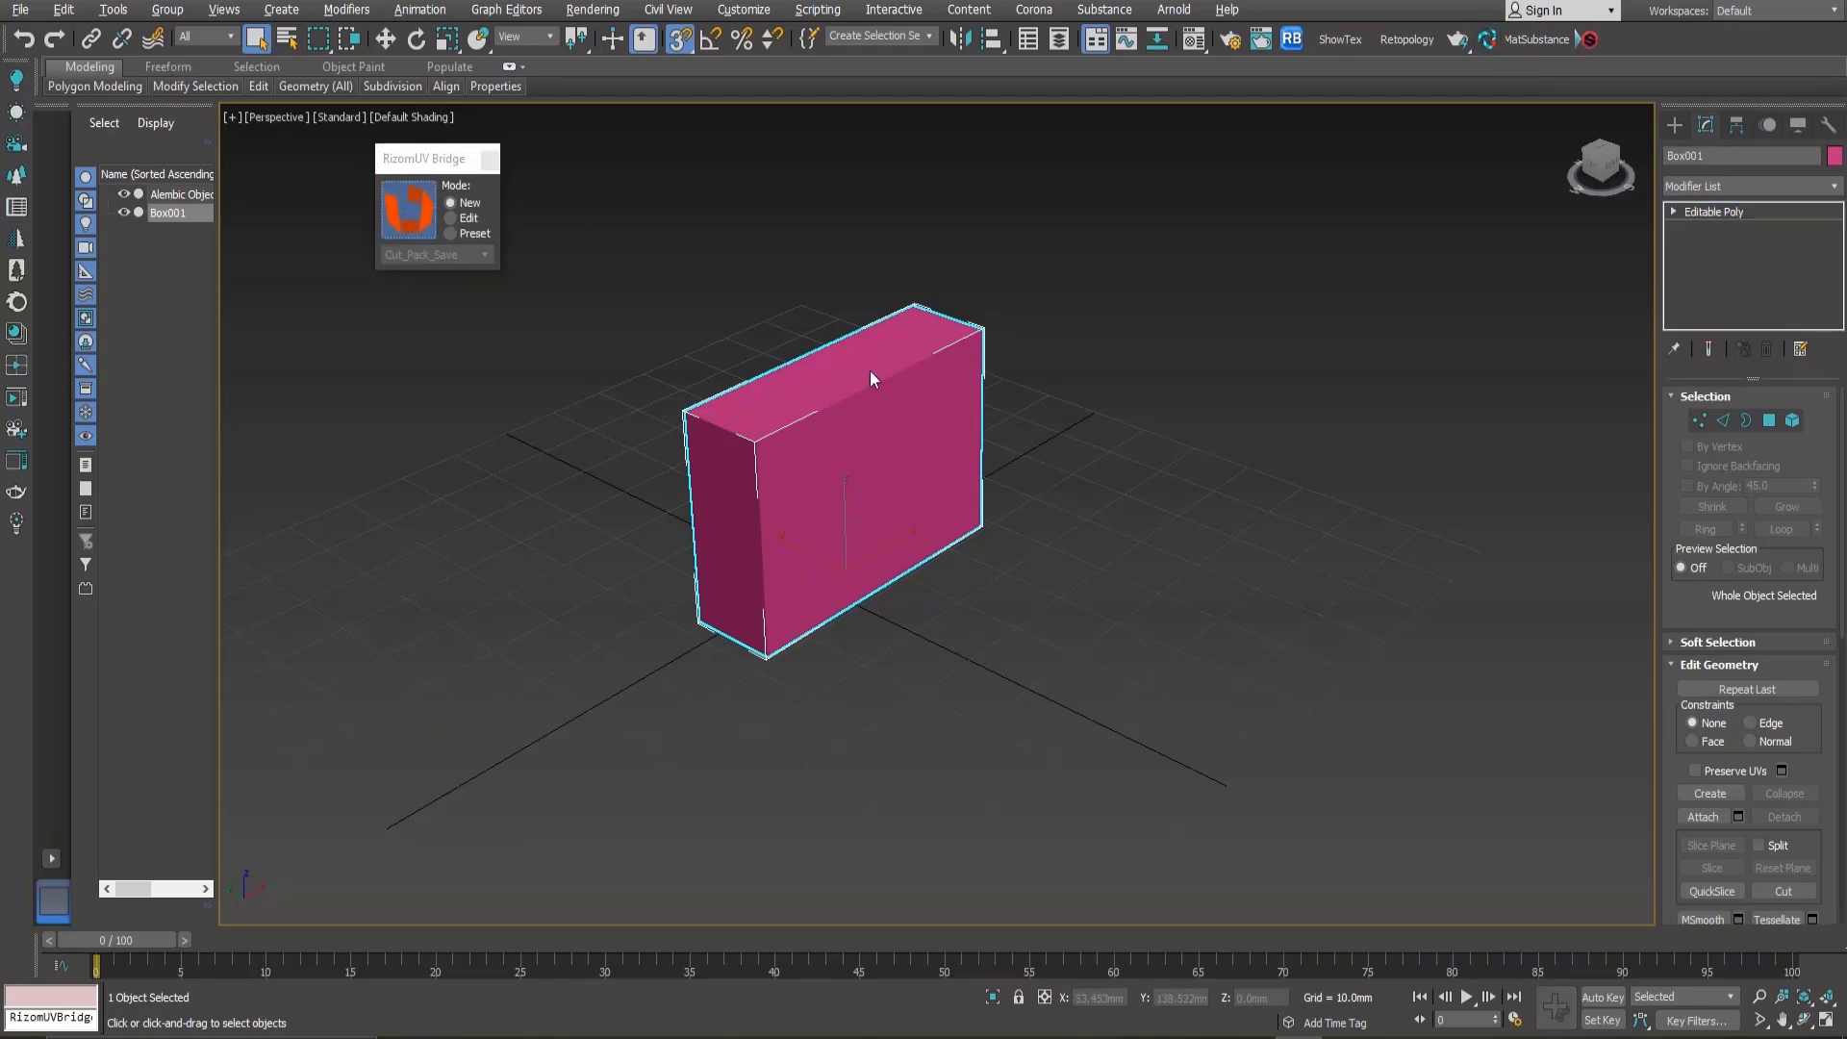
pyautogui.hotkey('ctrl', 'd')
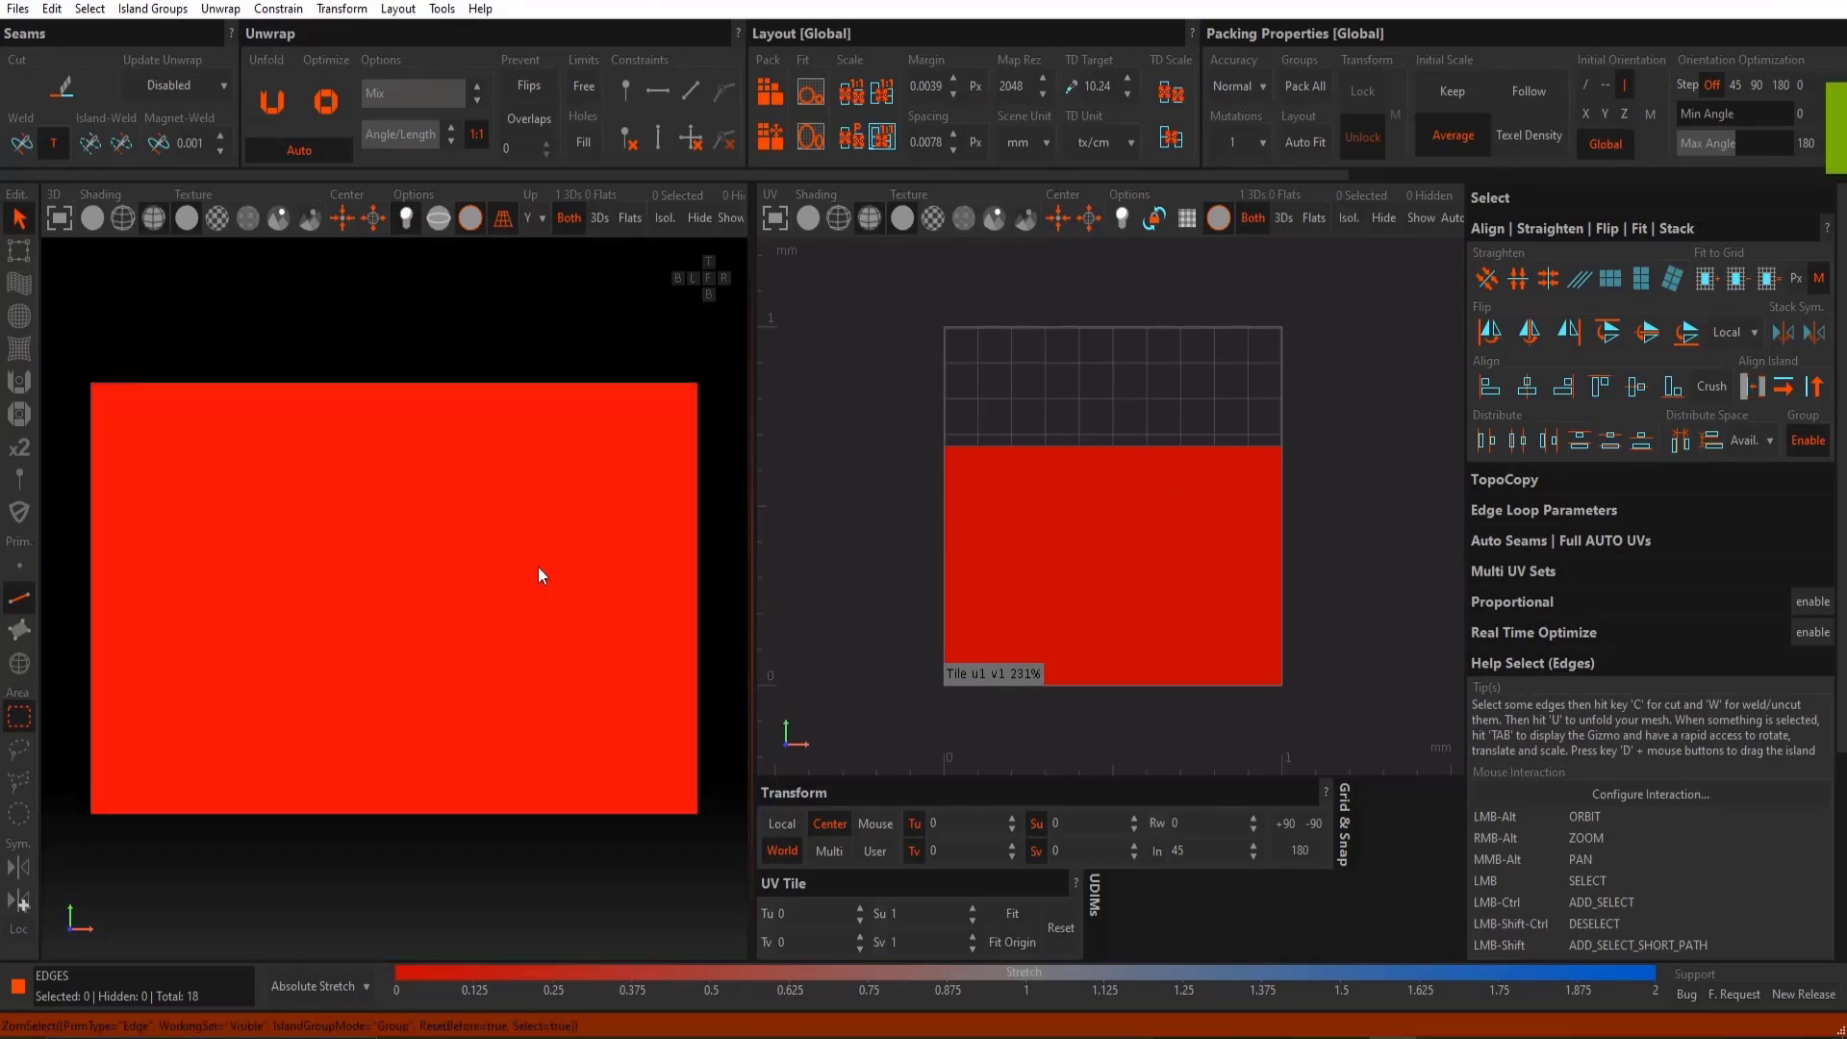
# Step: Cut the box's top edge loop into a seam and unfold it into UV islands
pyautogui.scroll(-3, 562, 627)
pyautogui.scroll(2, 575, 612)
pyautogui.keyDown('alt'); pyautogui.moveTo(575, 603); pyautogui.dragTo(495, 709); pyautogui.keyUp('alt')
pyautogui.scroll(-2, 437, 647)
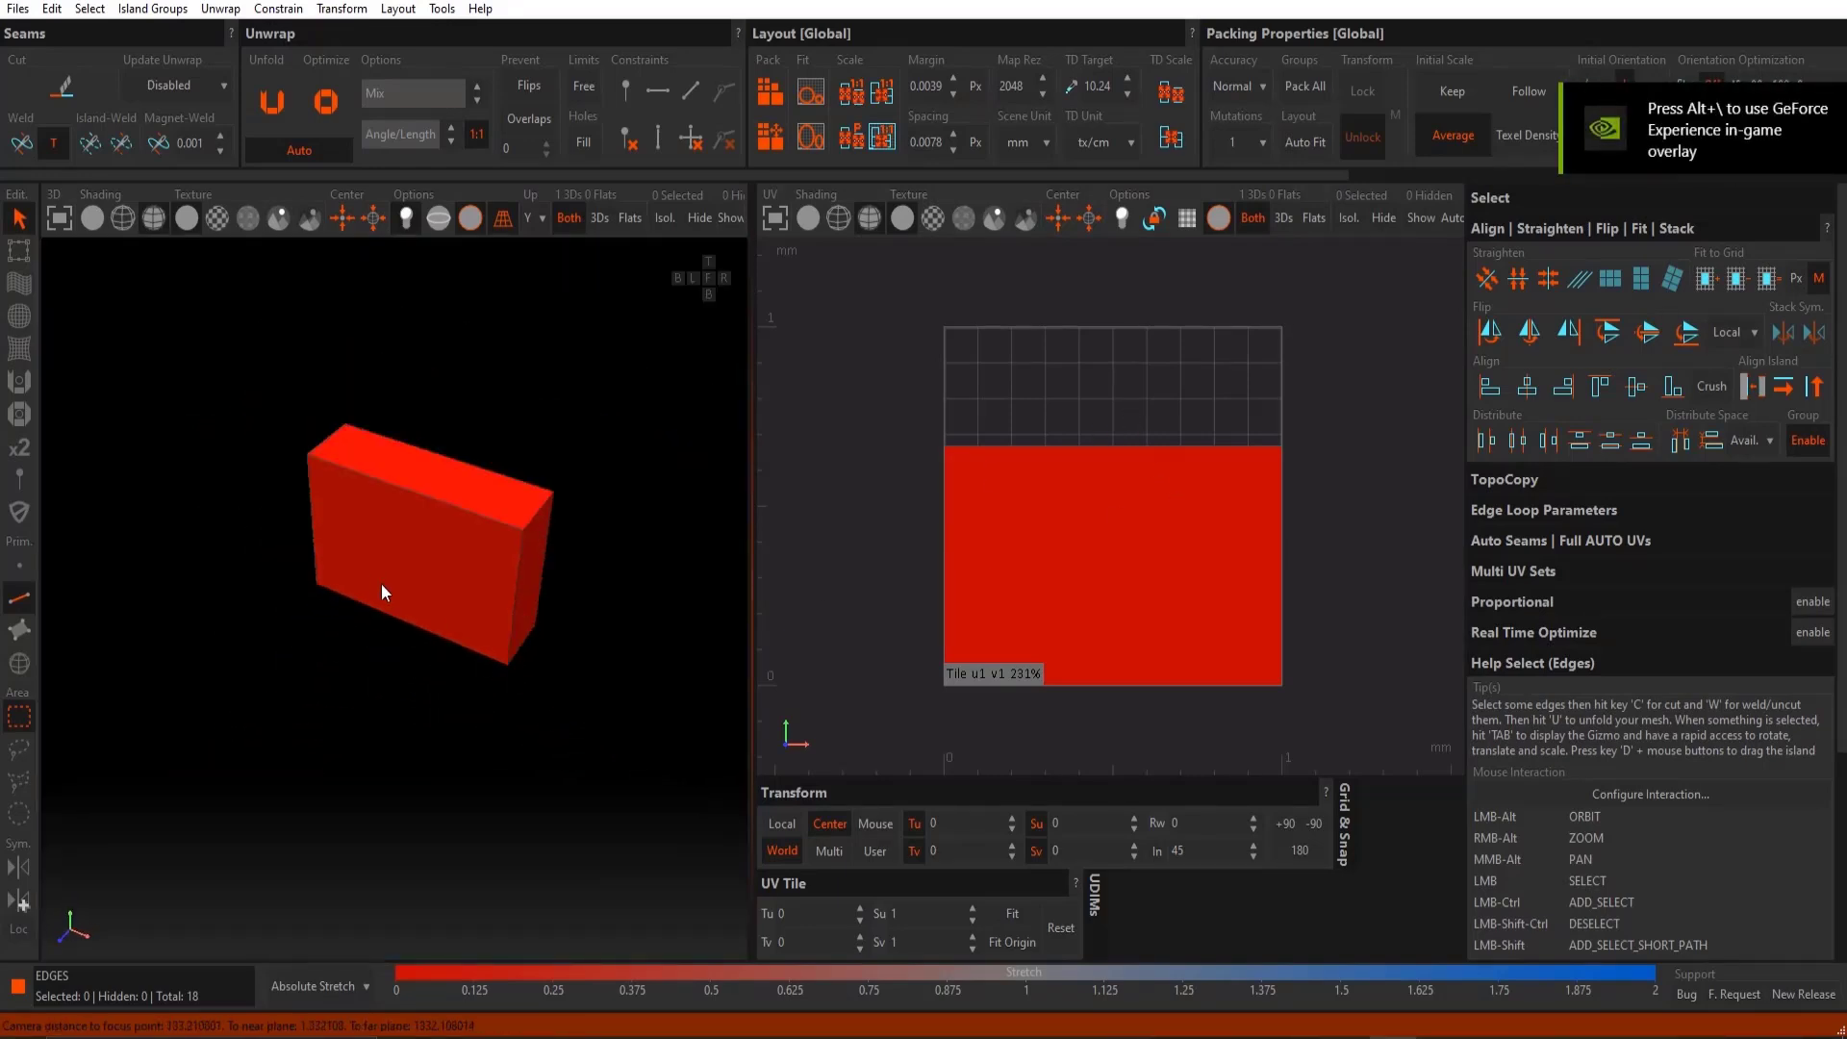
pyautogui.keyDown('alt'); pyautogui.moveTo(381, 583); pyautogui.dragTo(441, 522); pyautogui.keyUp('alt')
pyautogui.scroll(3, 423, 505)
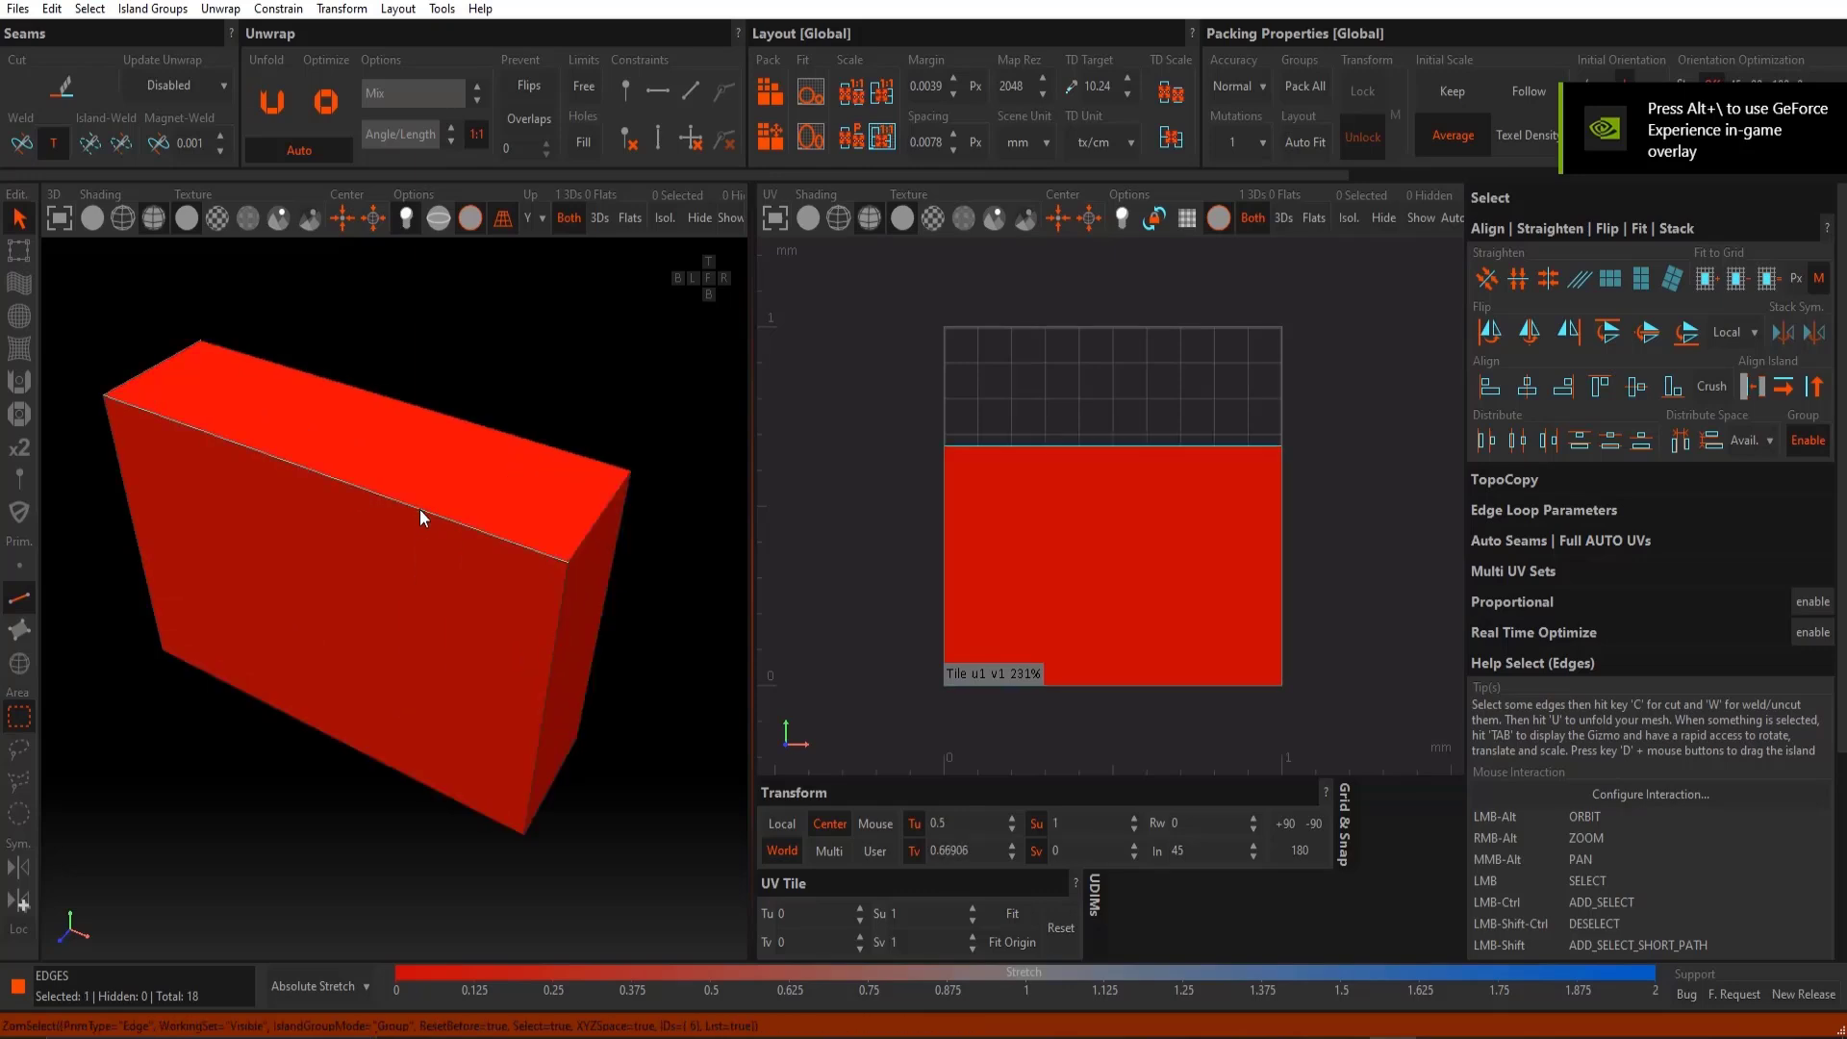
pyautogui.click(419, 509)
pyautogui.doubleClick(419, 510)
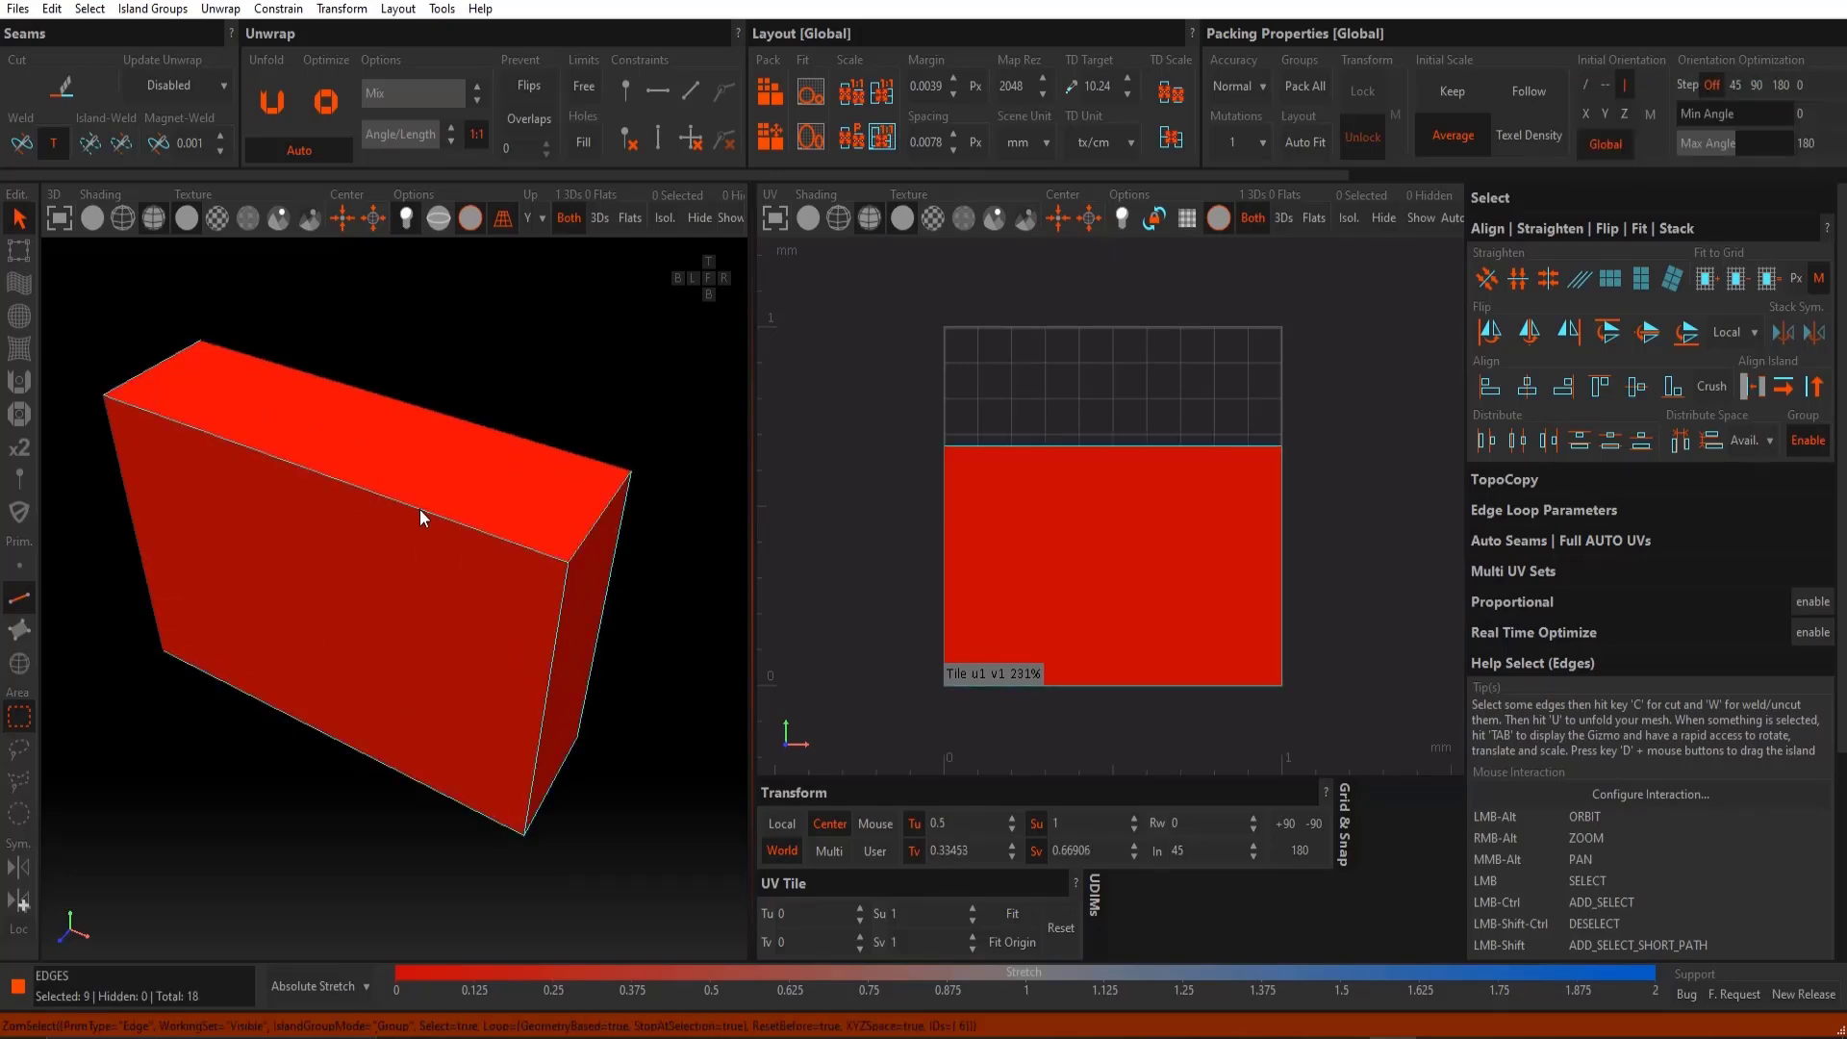
pyautogui.press('c')
pyautogui.press('u')
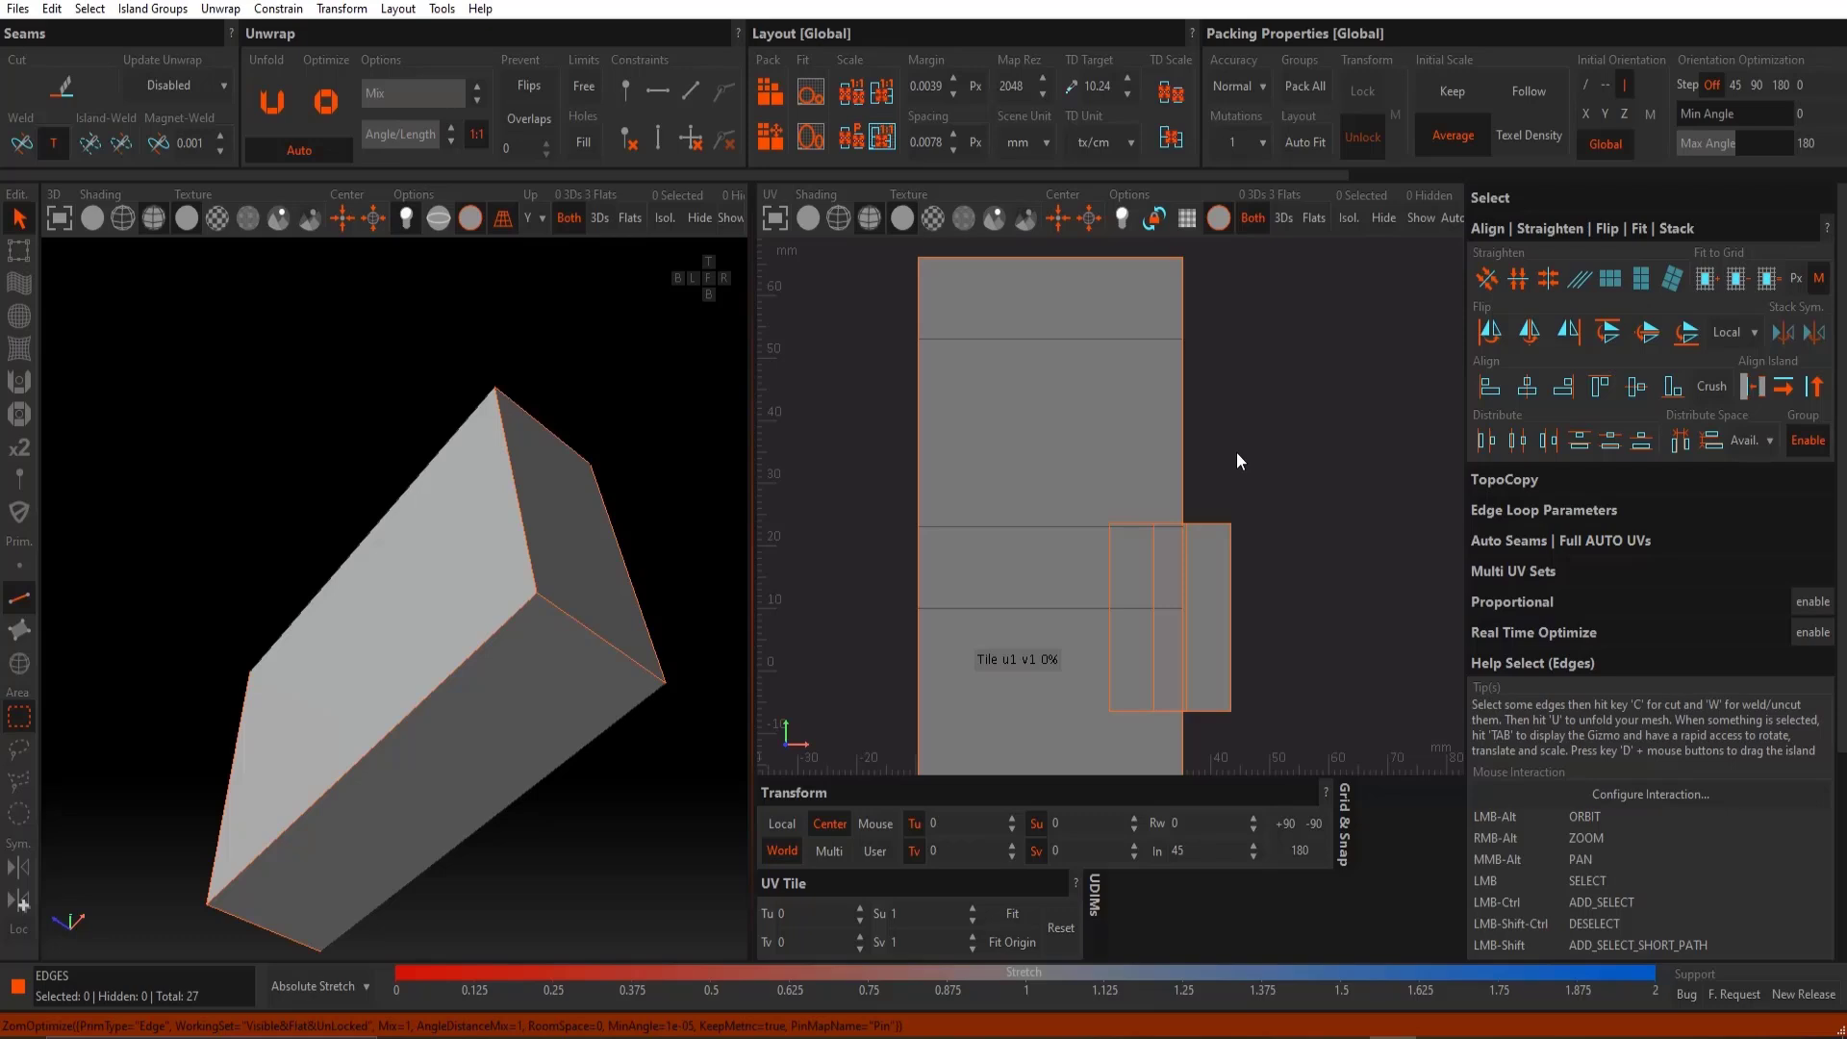
# Step: Pack the islands, rescale them to fill the 0–1 tile, and save the UVs back to 3ds Max
pyautogui.press('p')
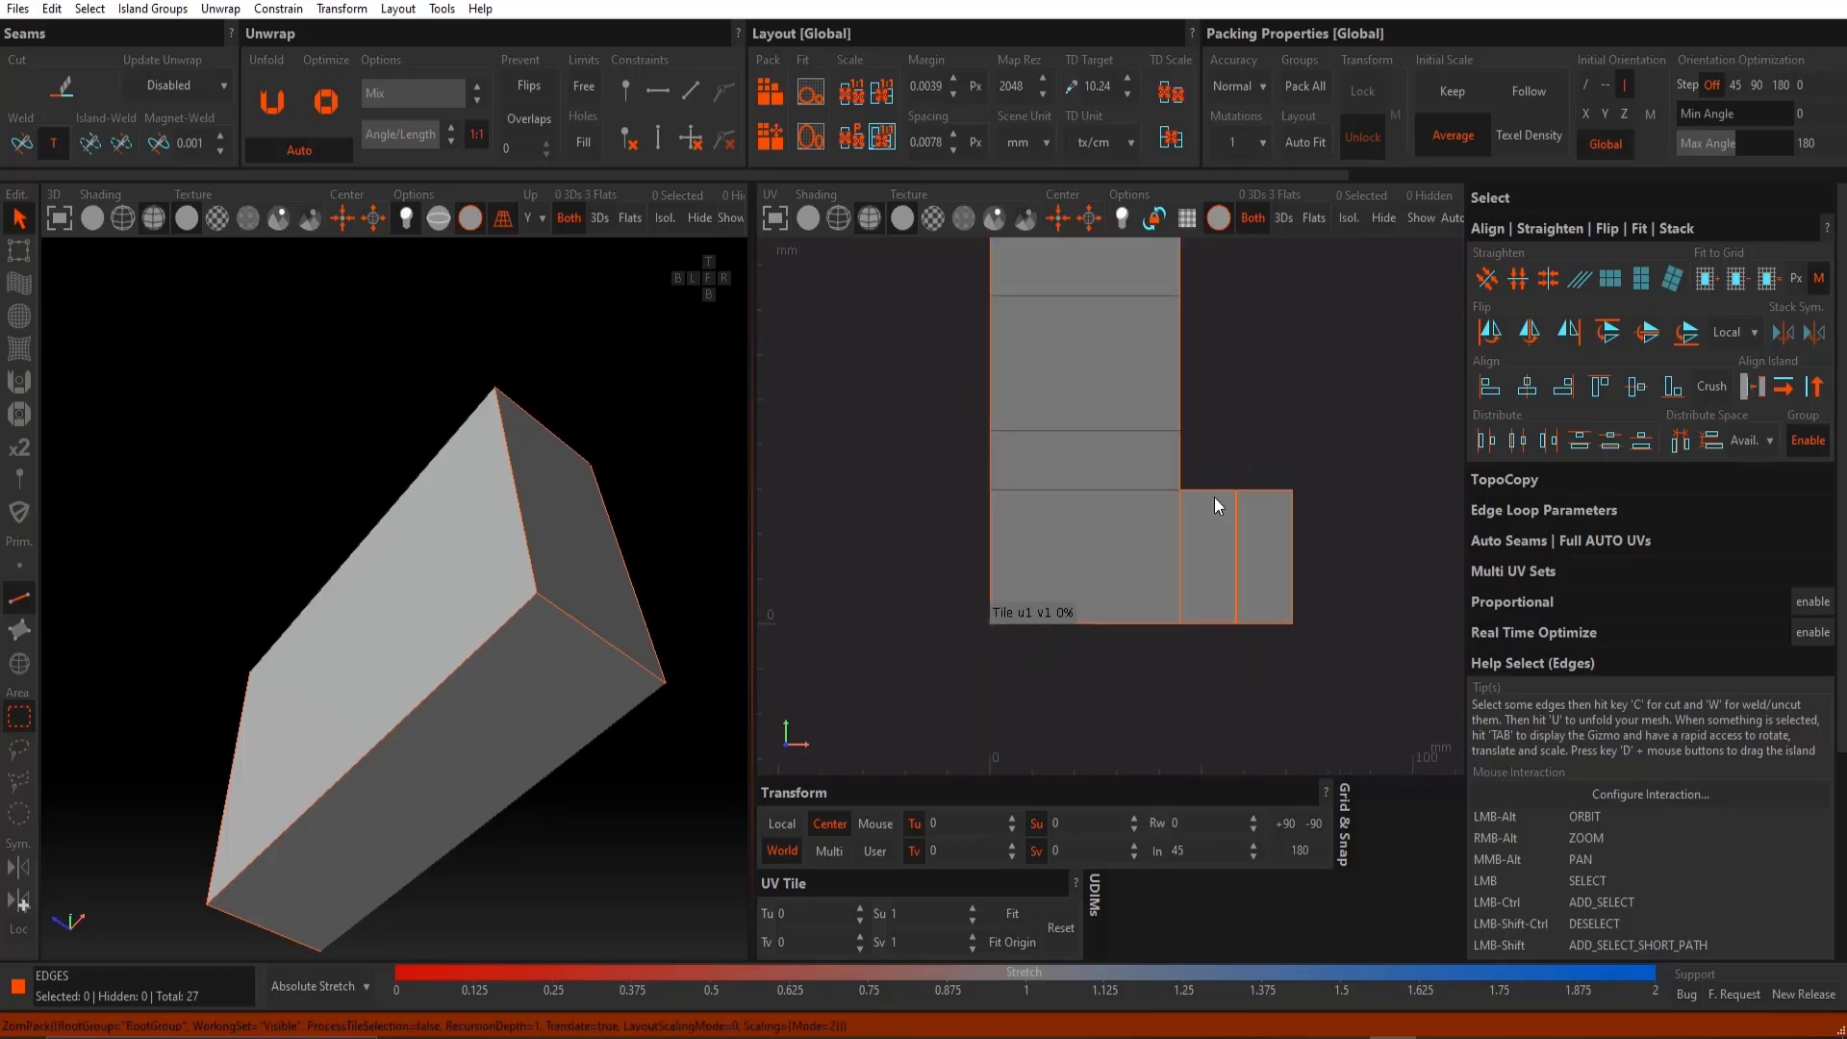
pyautogui.scroll(-2, 1270, 413)
pyautogui.click(1272, 409)
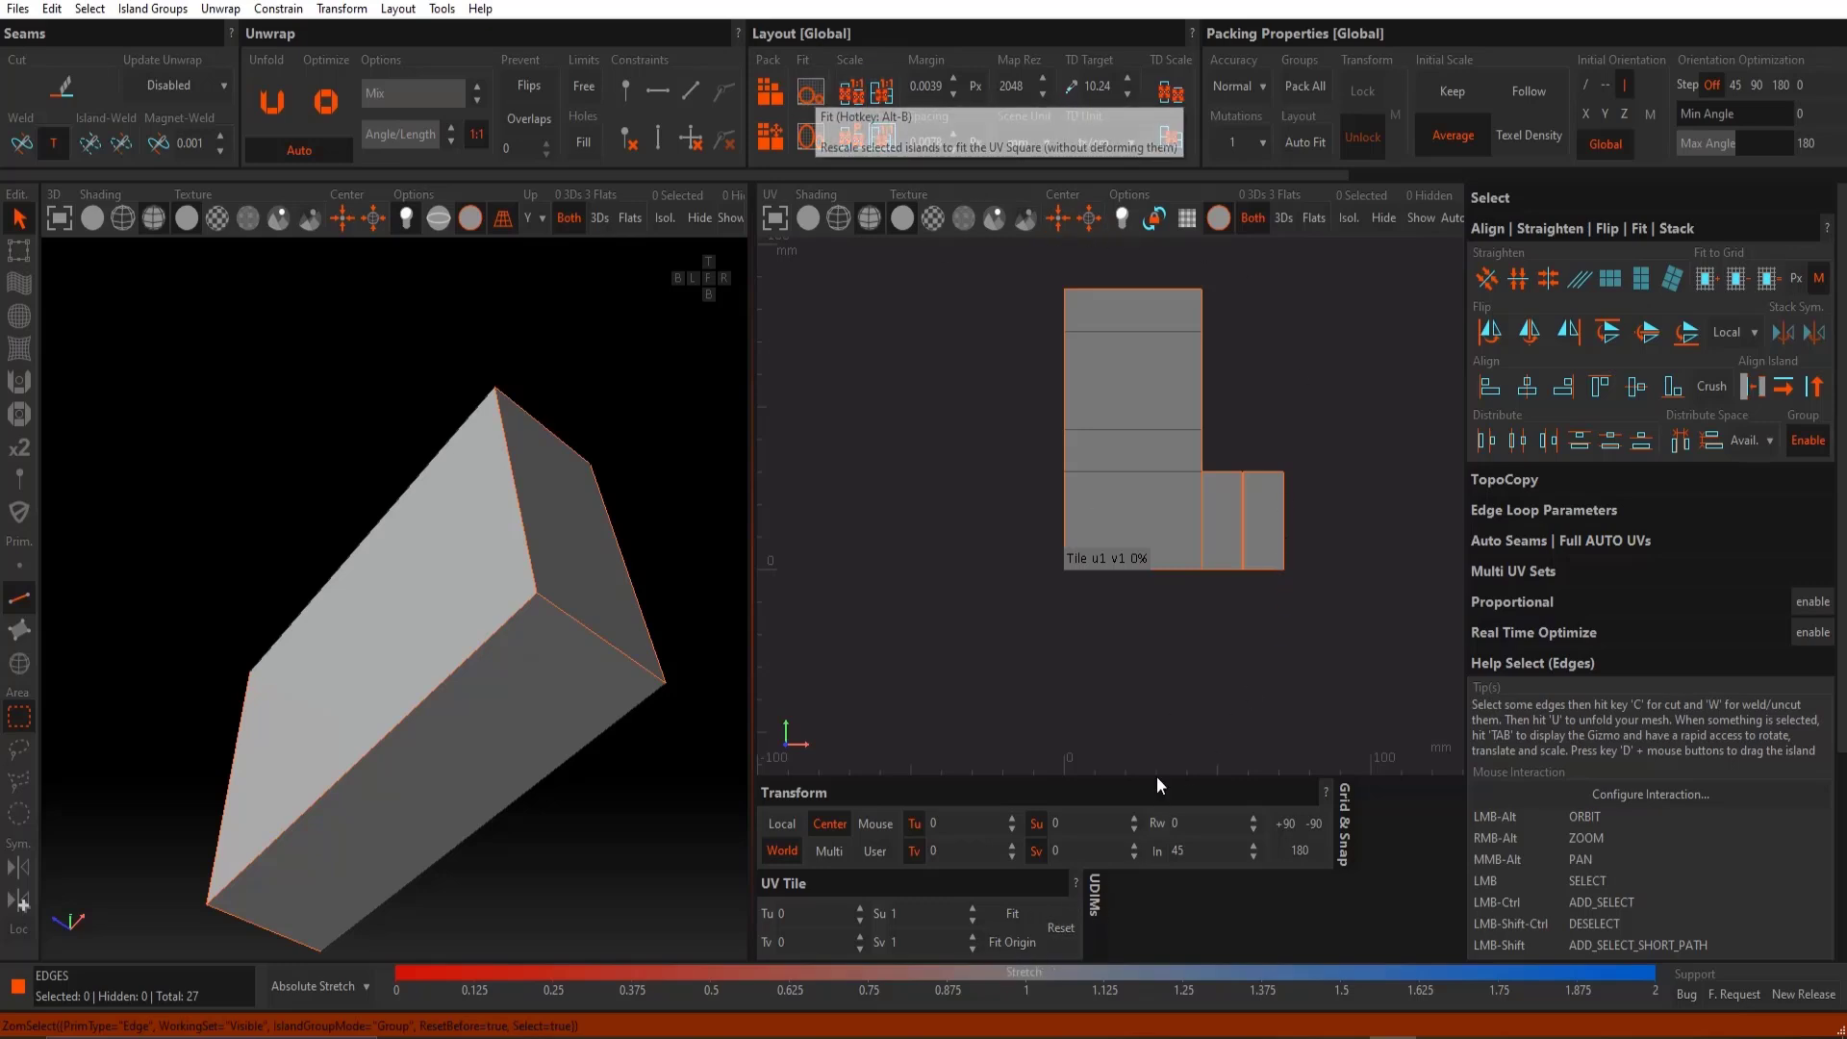
pyautogui.click(1081, 929)
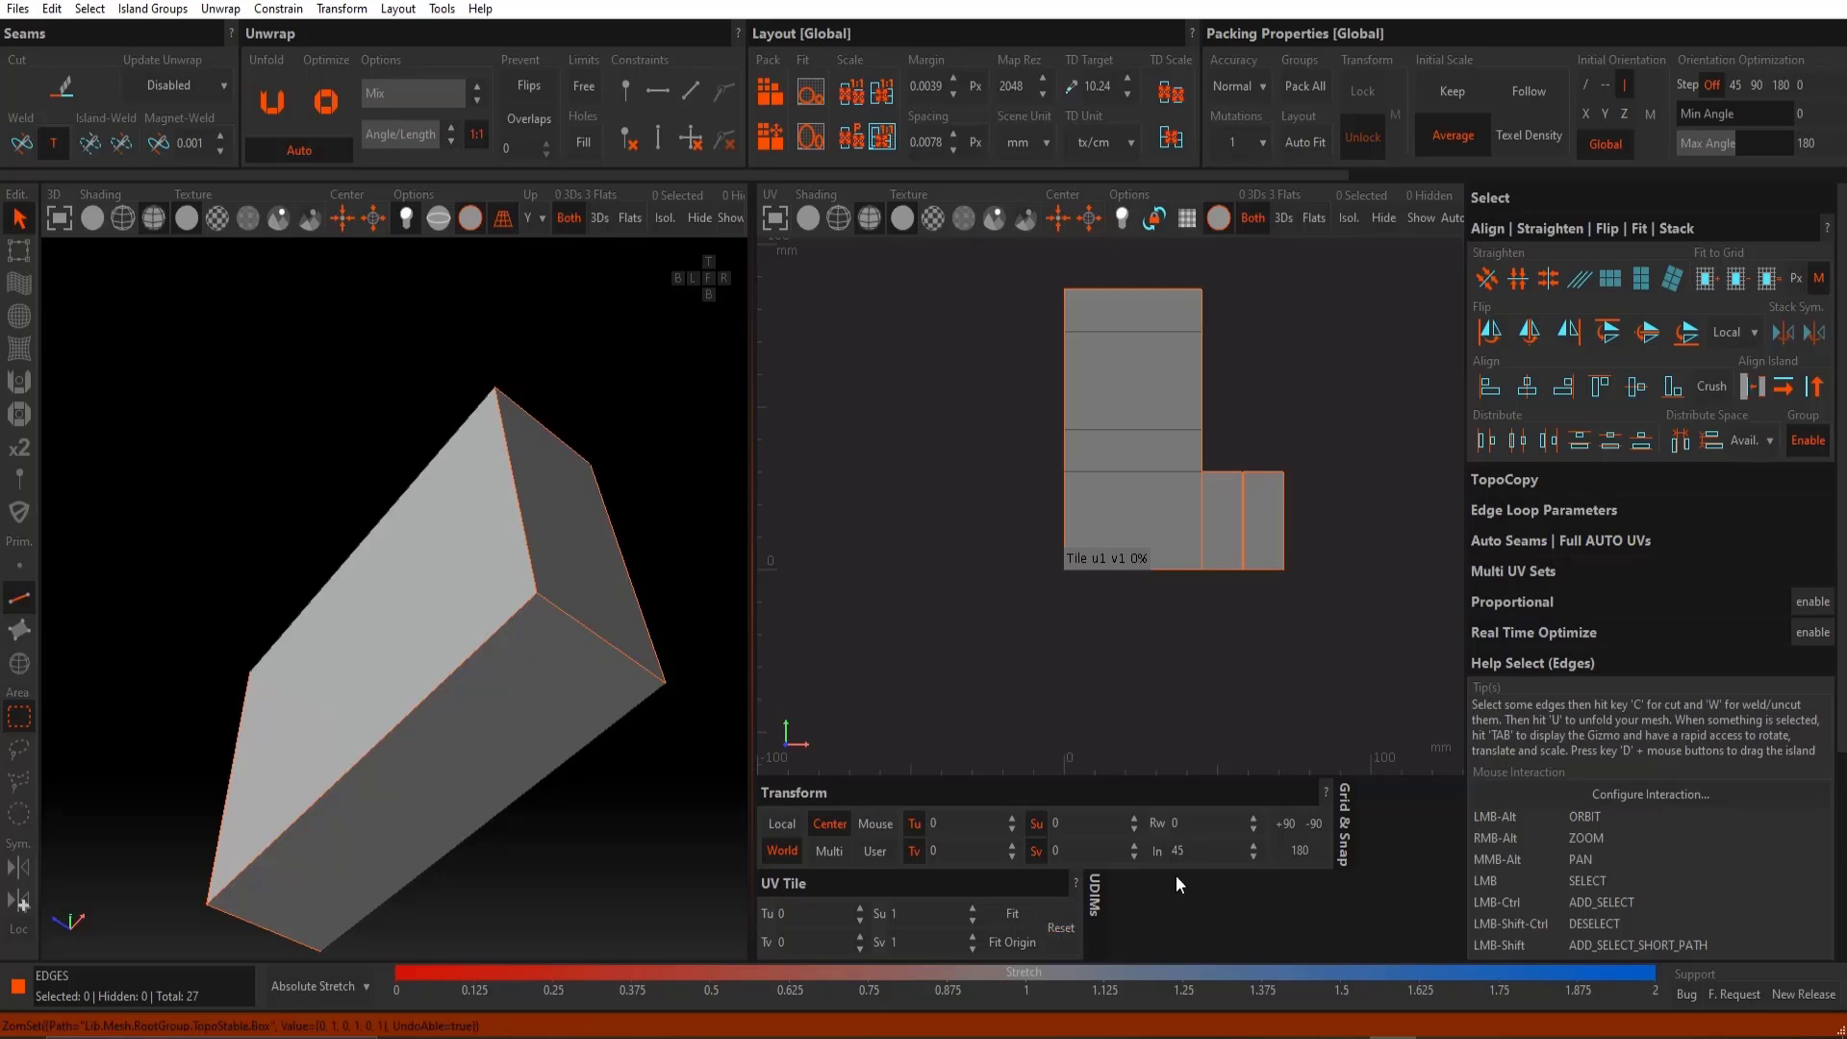
pyautogui.click(811, 93)
pyautogui.click(1060, 516)
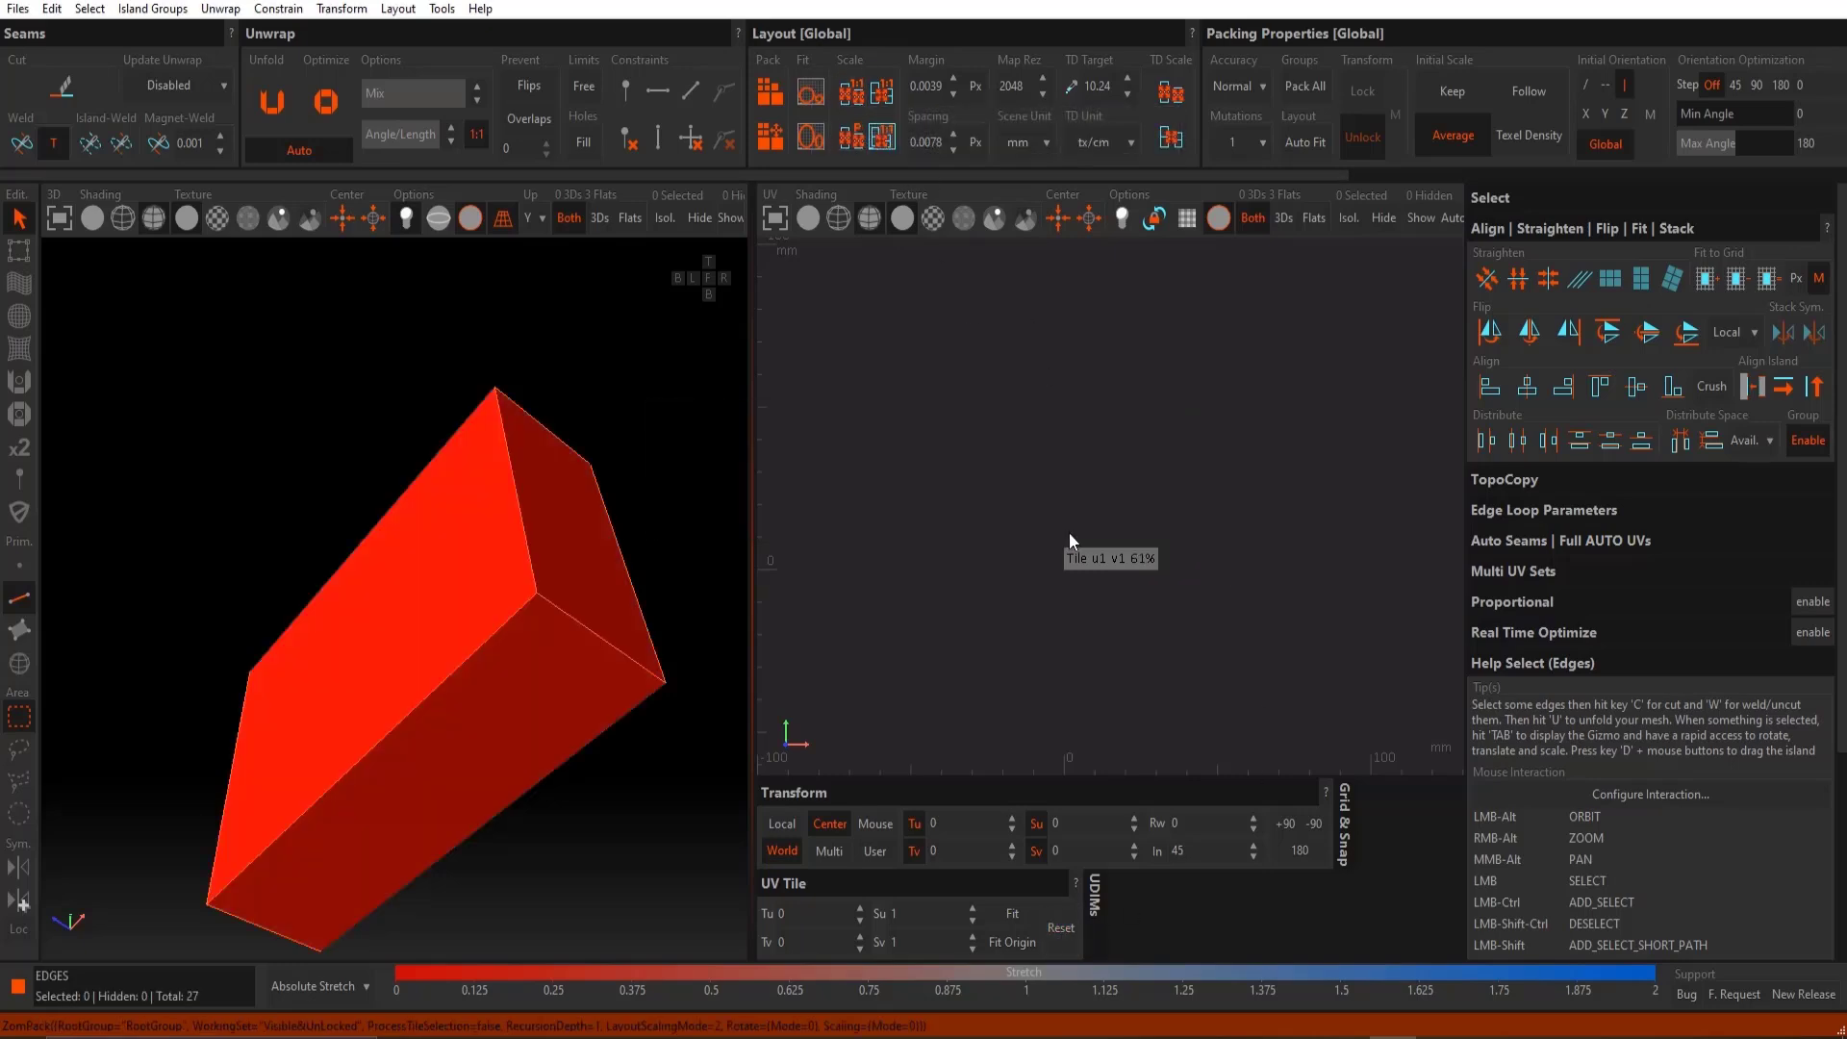
pyautogui.press('f')
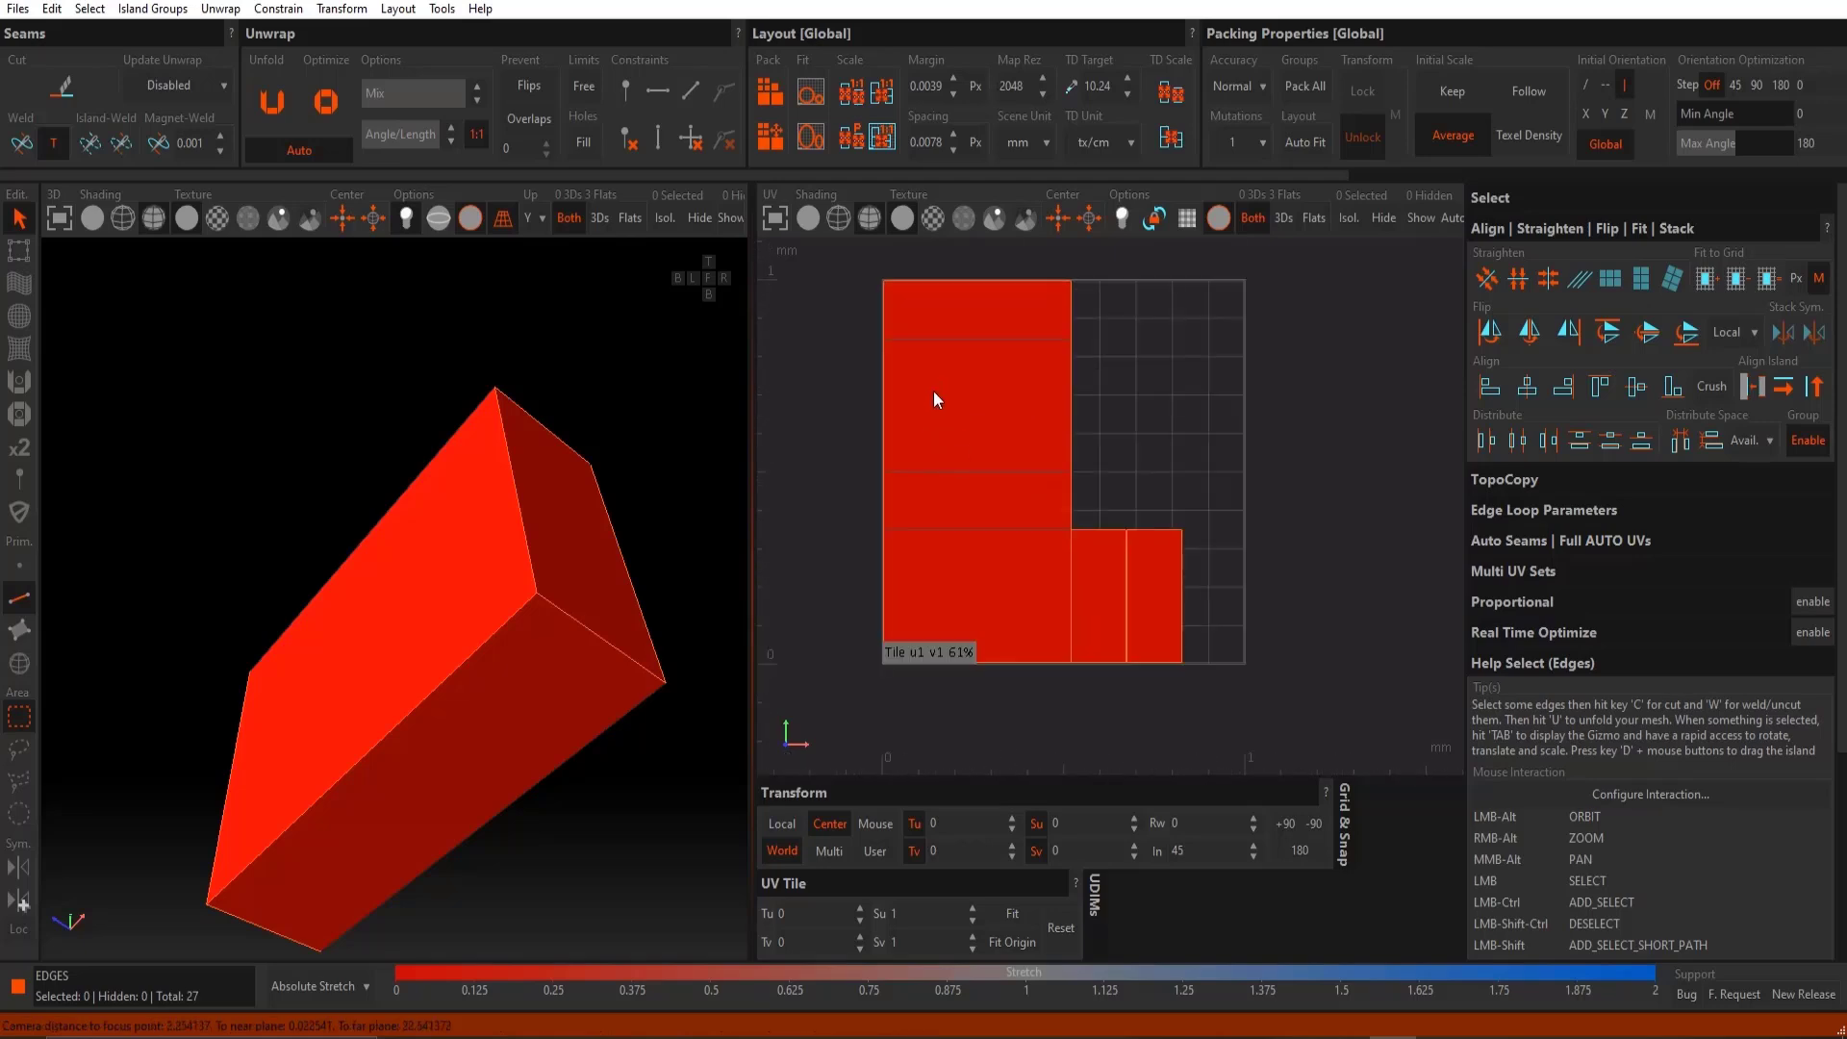
pyautogui.click(18, 8)
pyautogui.click(61, 140)
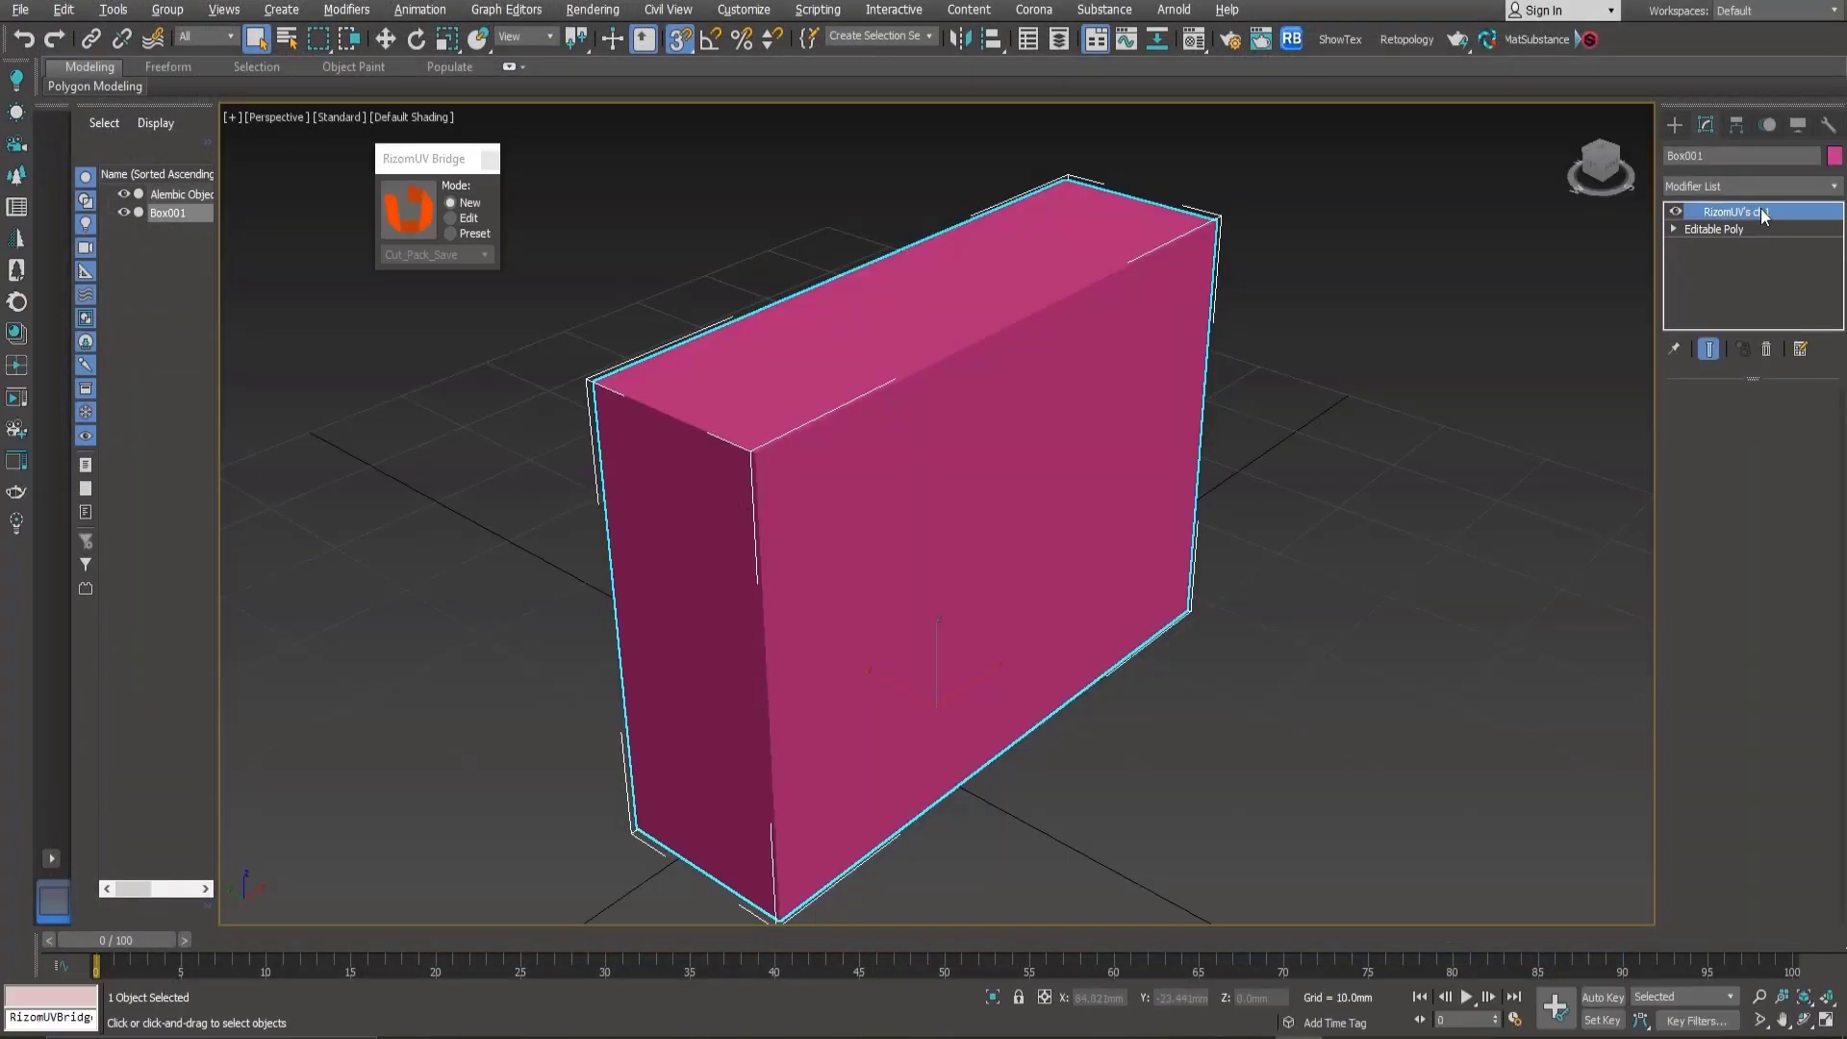
# Step: Send the box to Substance Painter with export path E:\Working\Substance\Temp, accepting the FBX export settings
pyautogui.click(1591, 41)
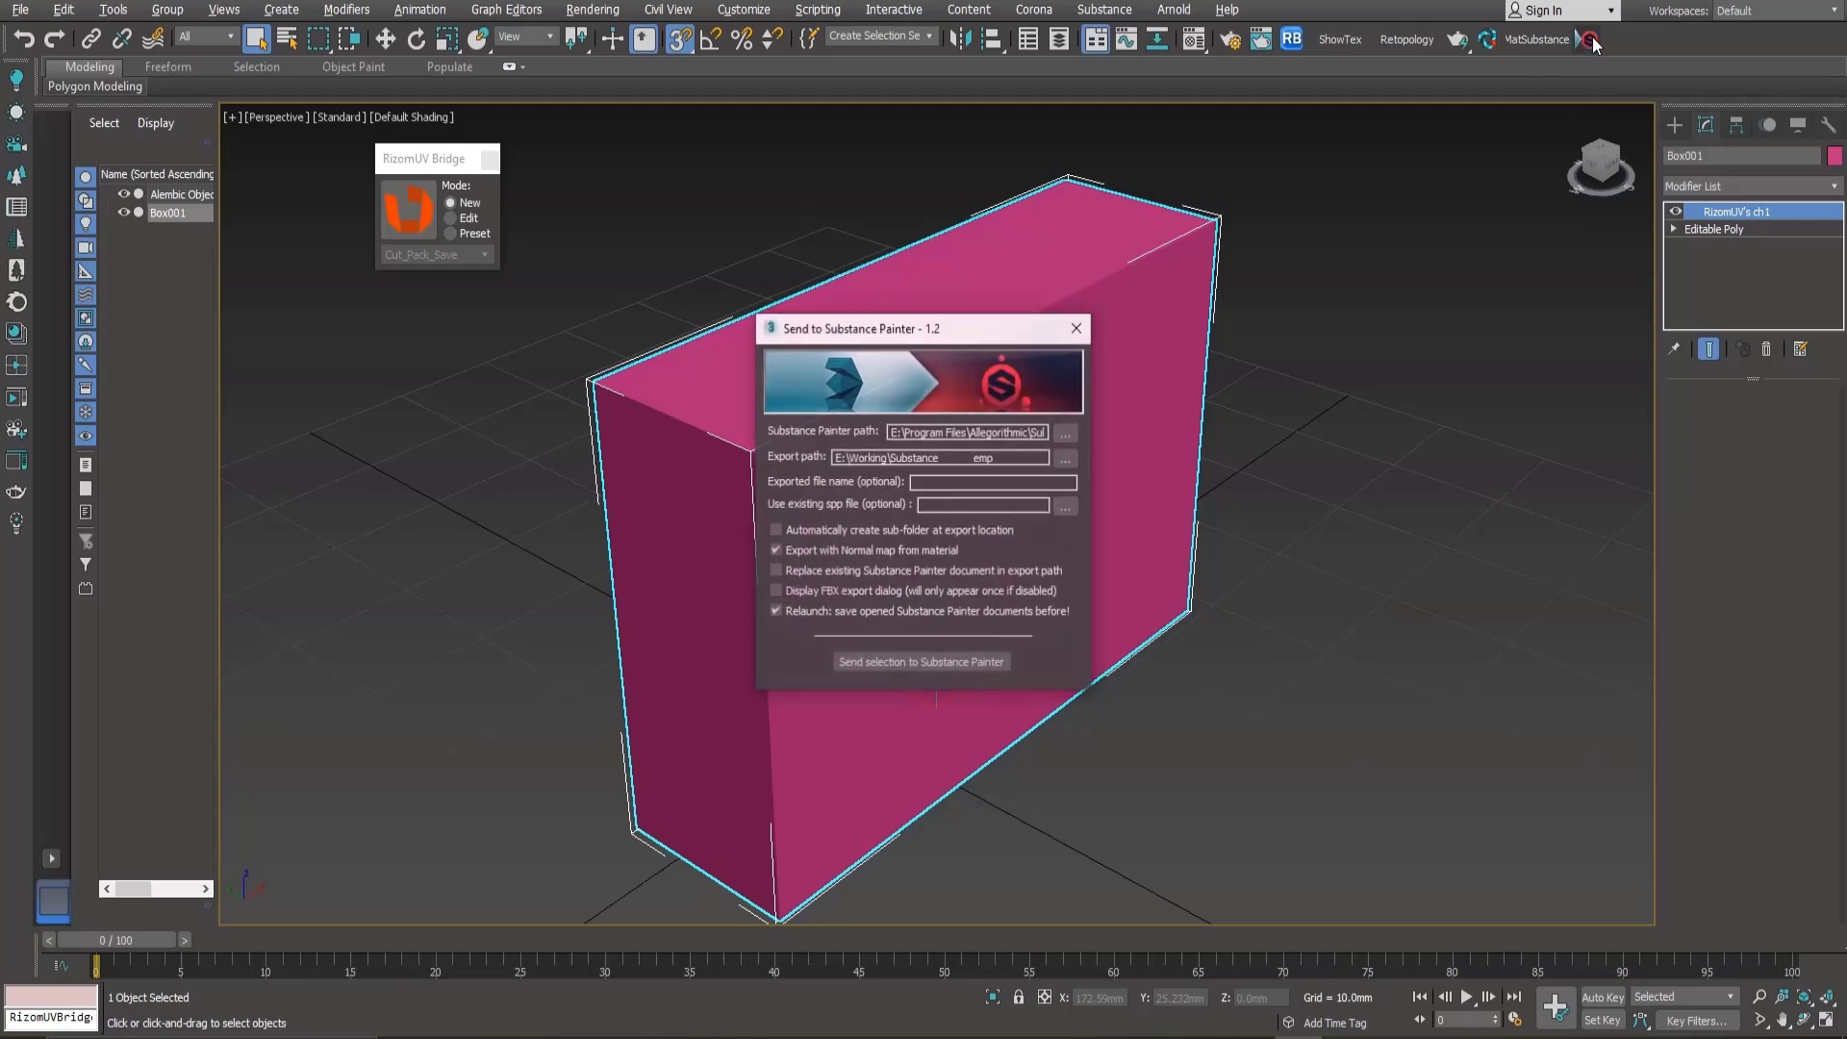
pyautogui.click(1068, 458)
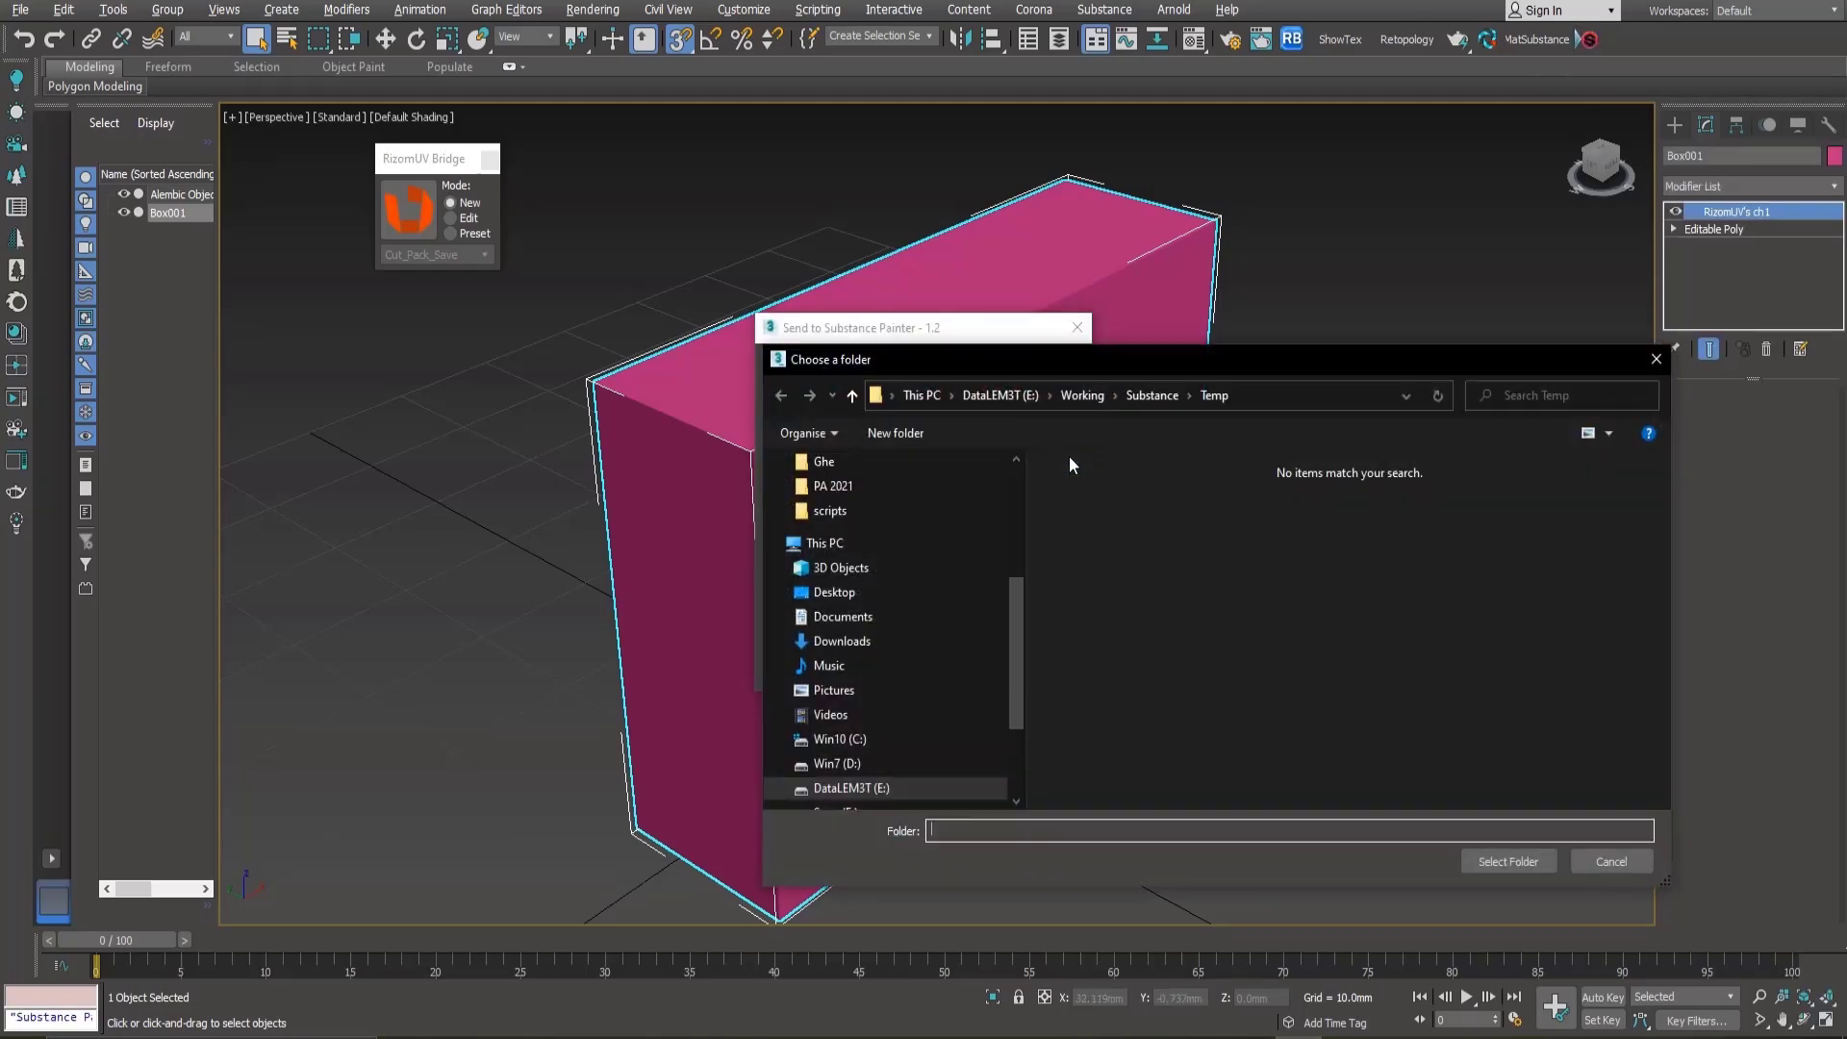
pyautogui.click(1516, 862)
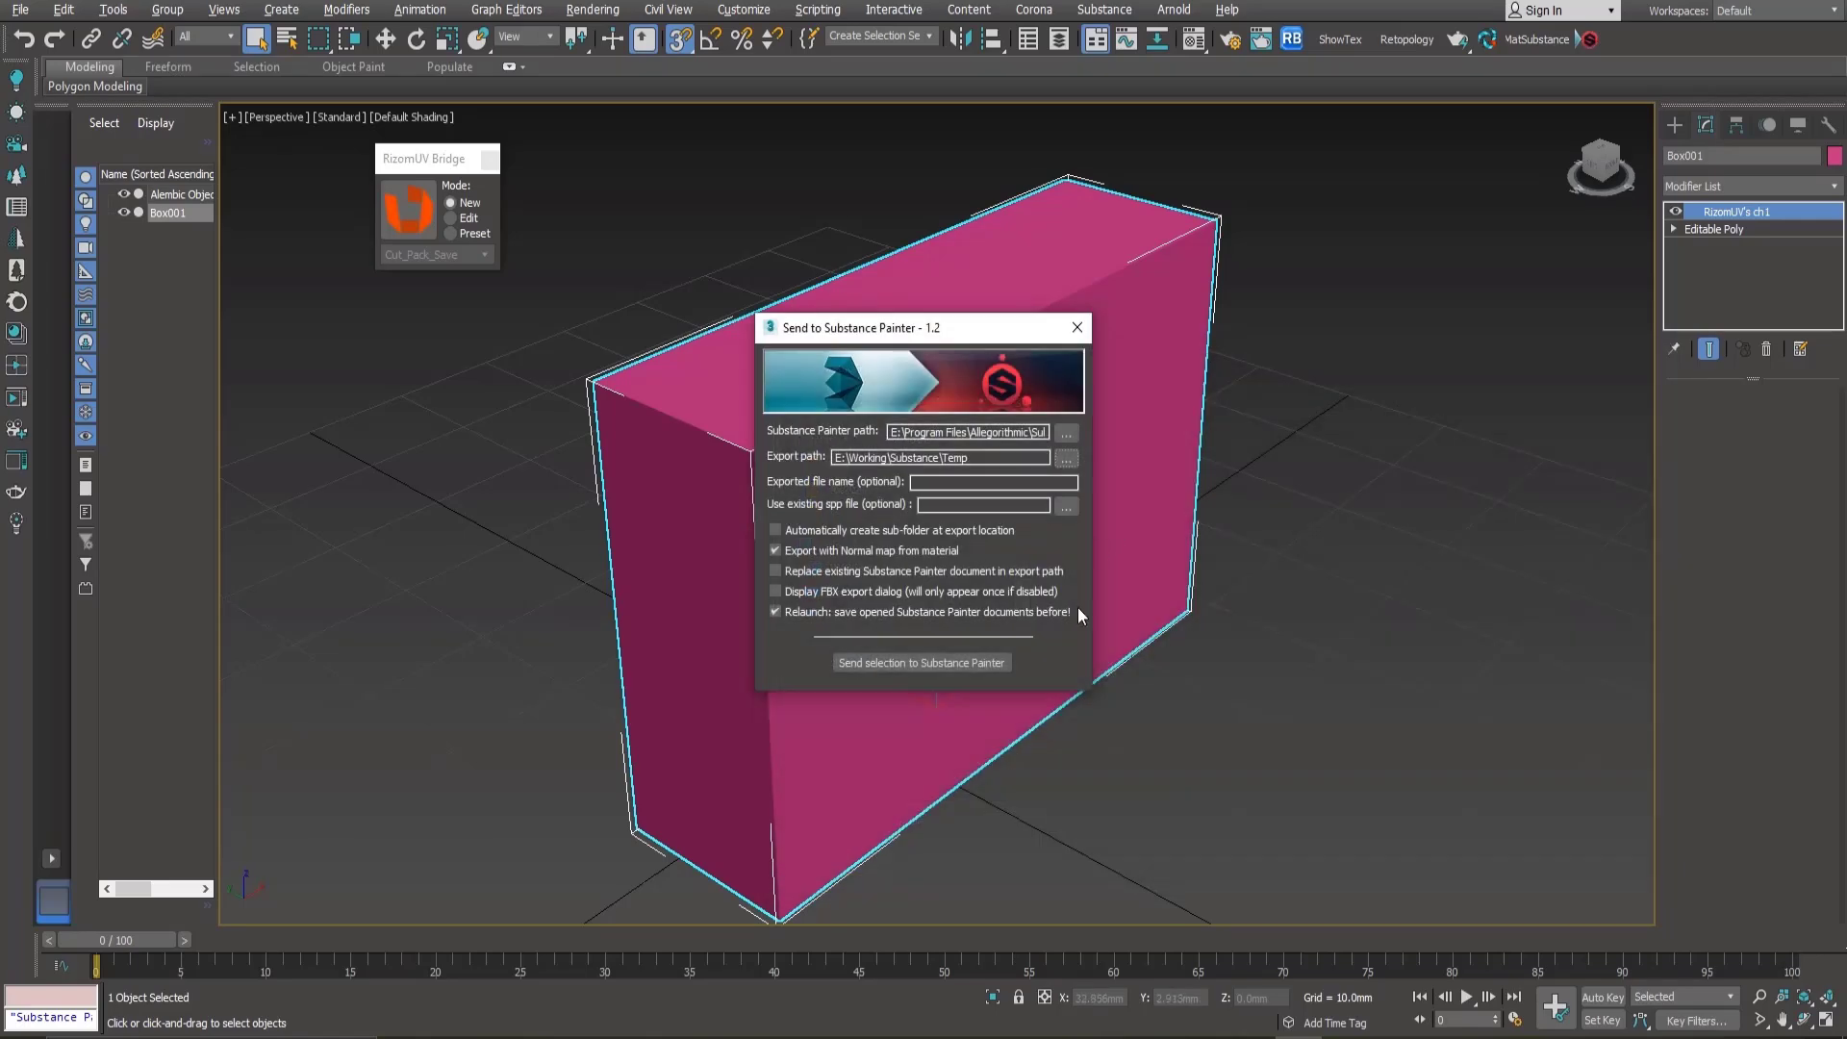
pyautogui.click(919, 662)
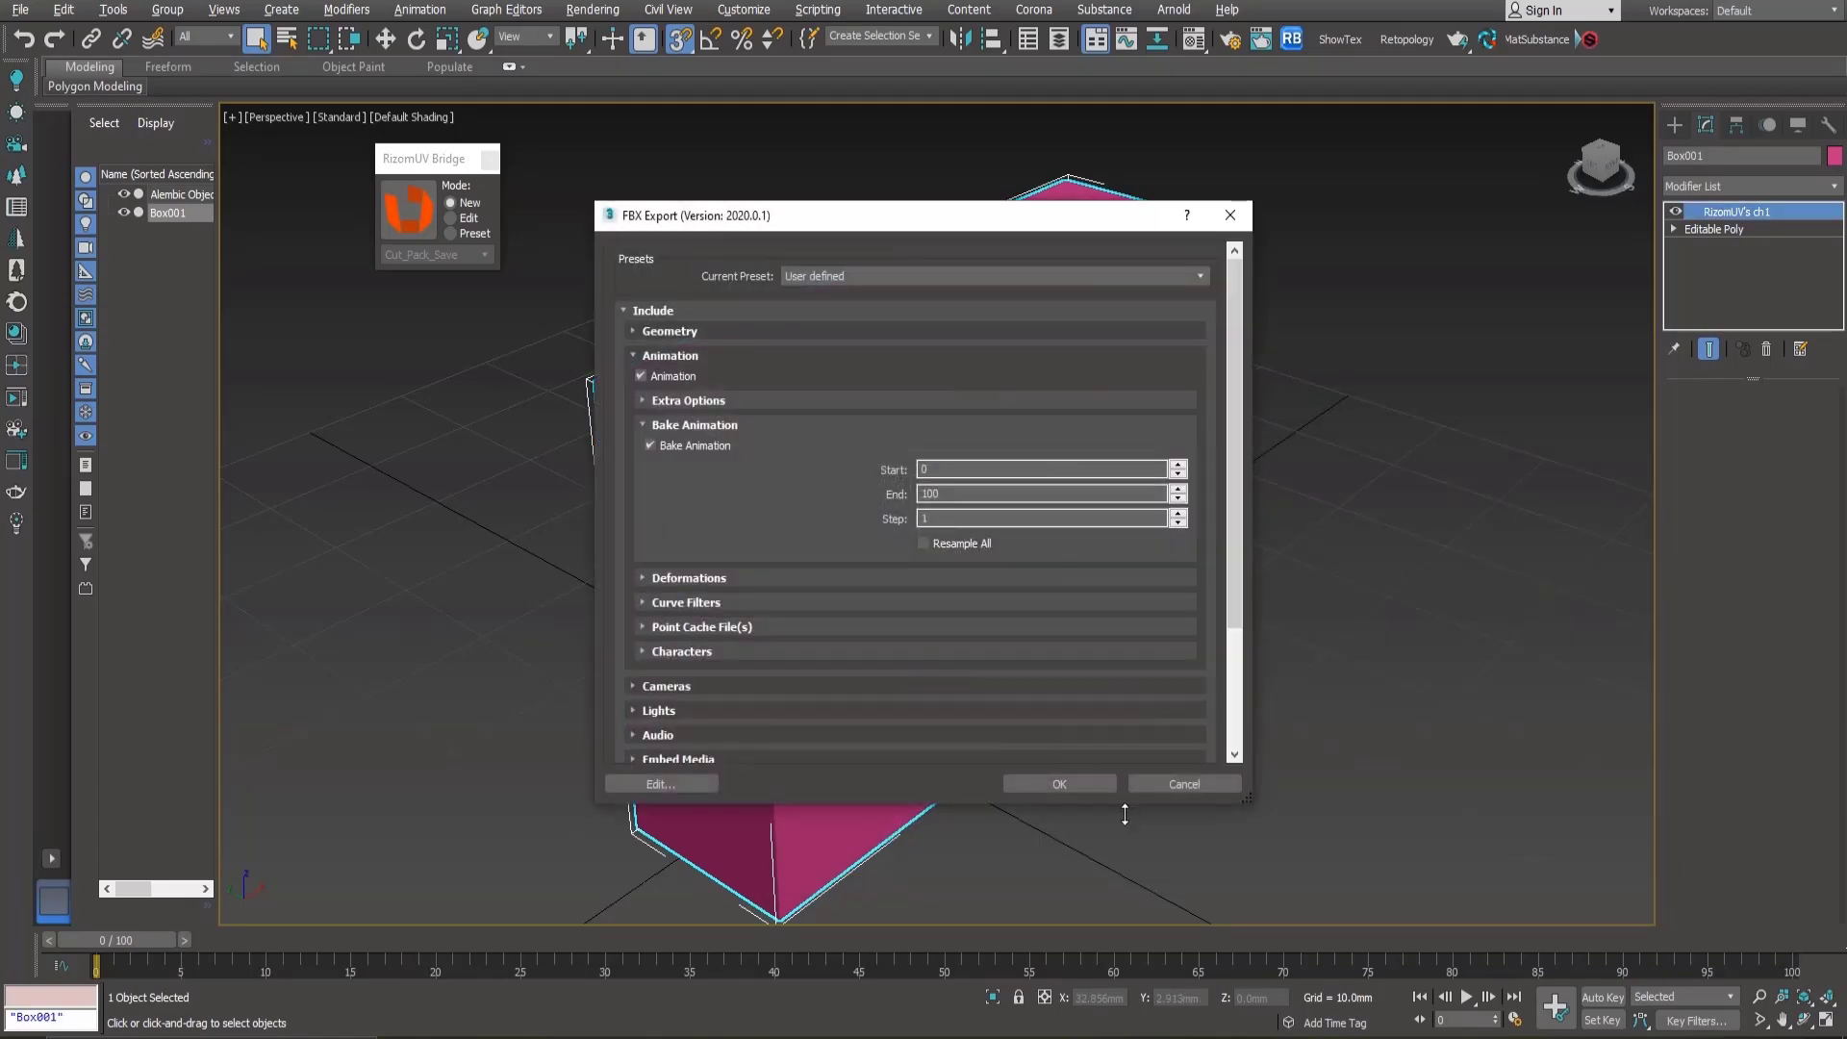
pyautogui.click(1063, 783)
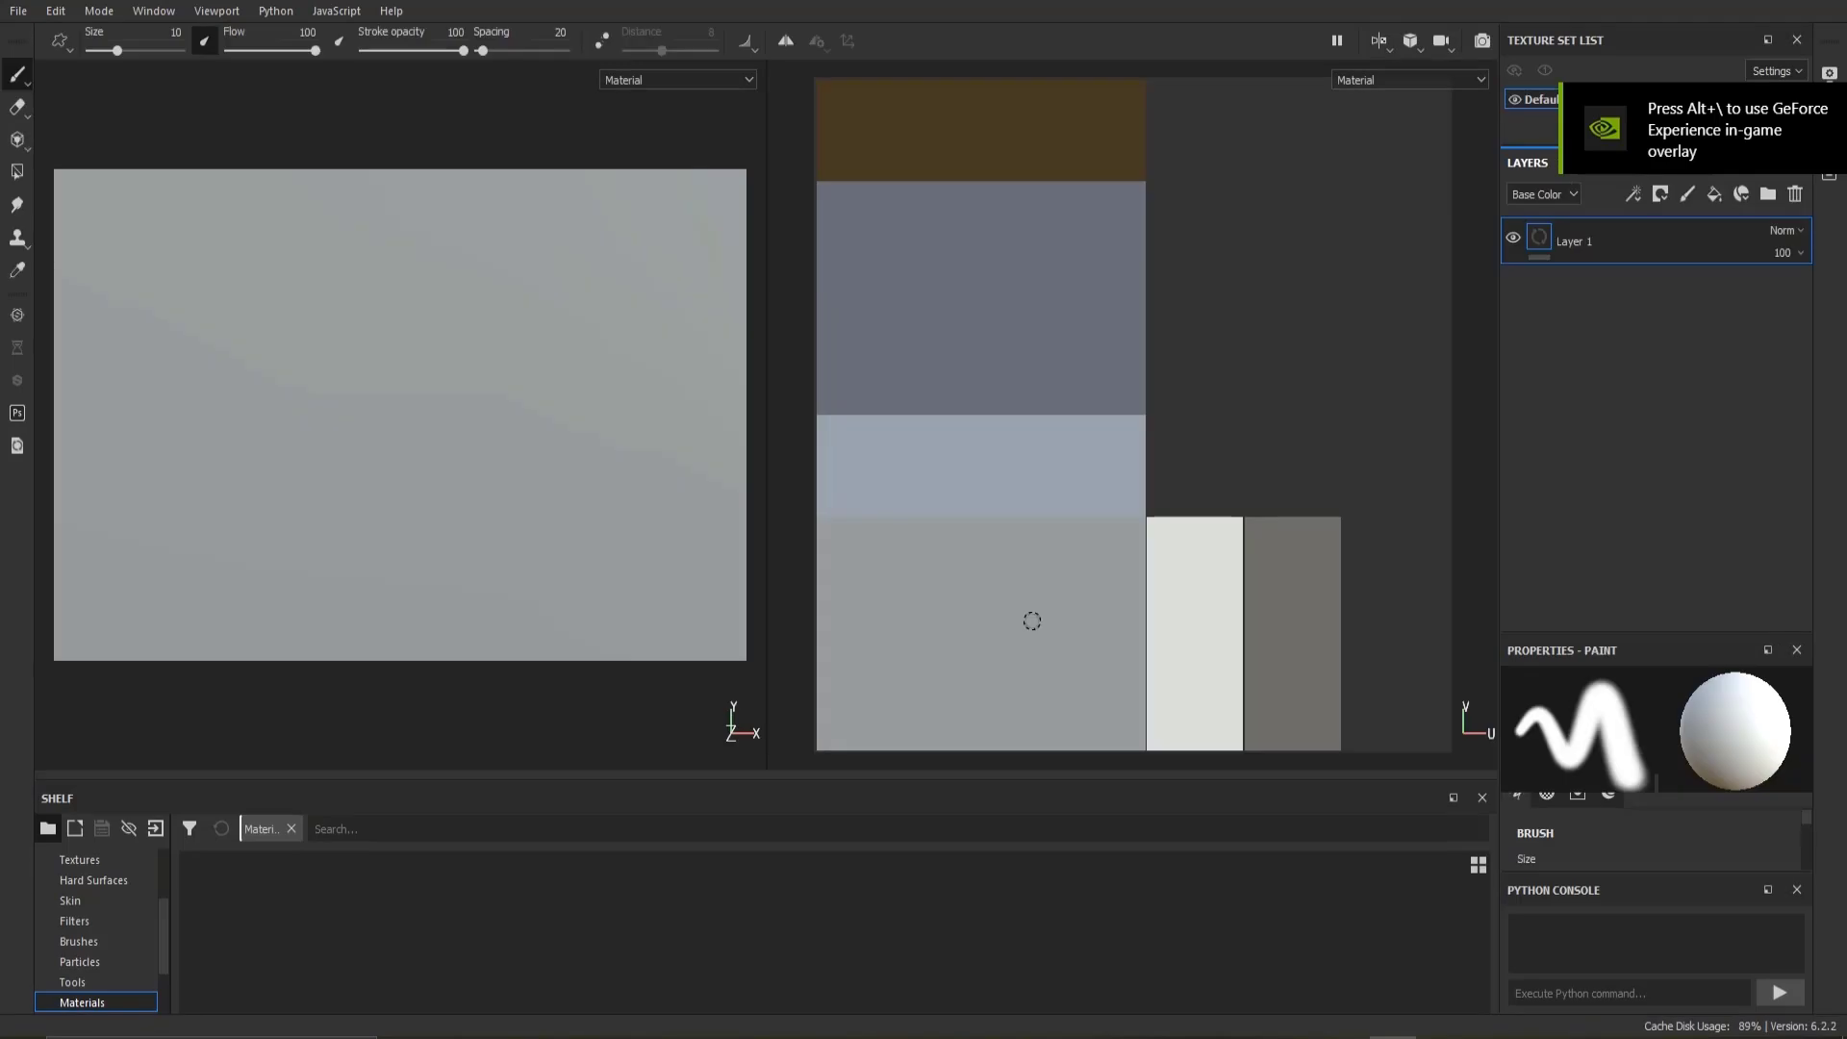
# Step: Angle the view on the box, show Smart materials in the Shelf, and display Texture Set Settings
pyautogui.scroll(-2, 1013, 652)
pyautogui.scroll(-3, 997, 663)
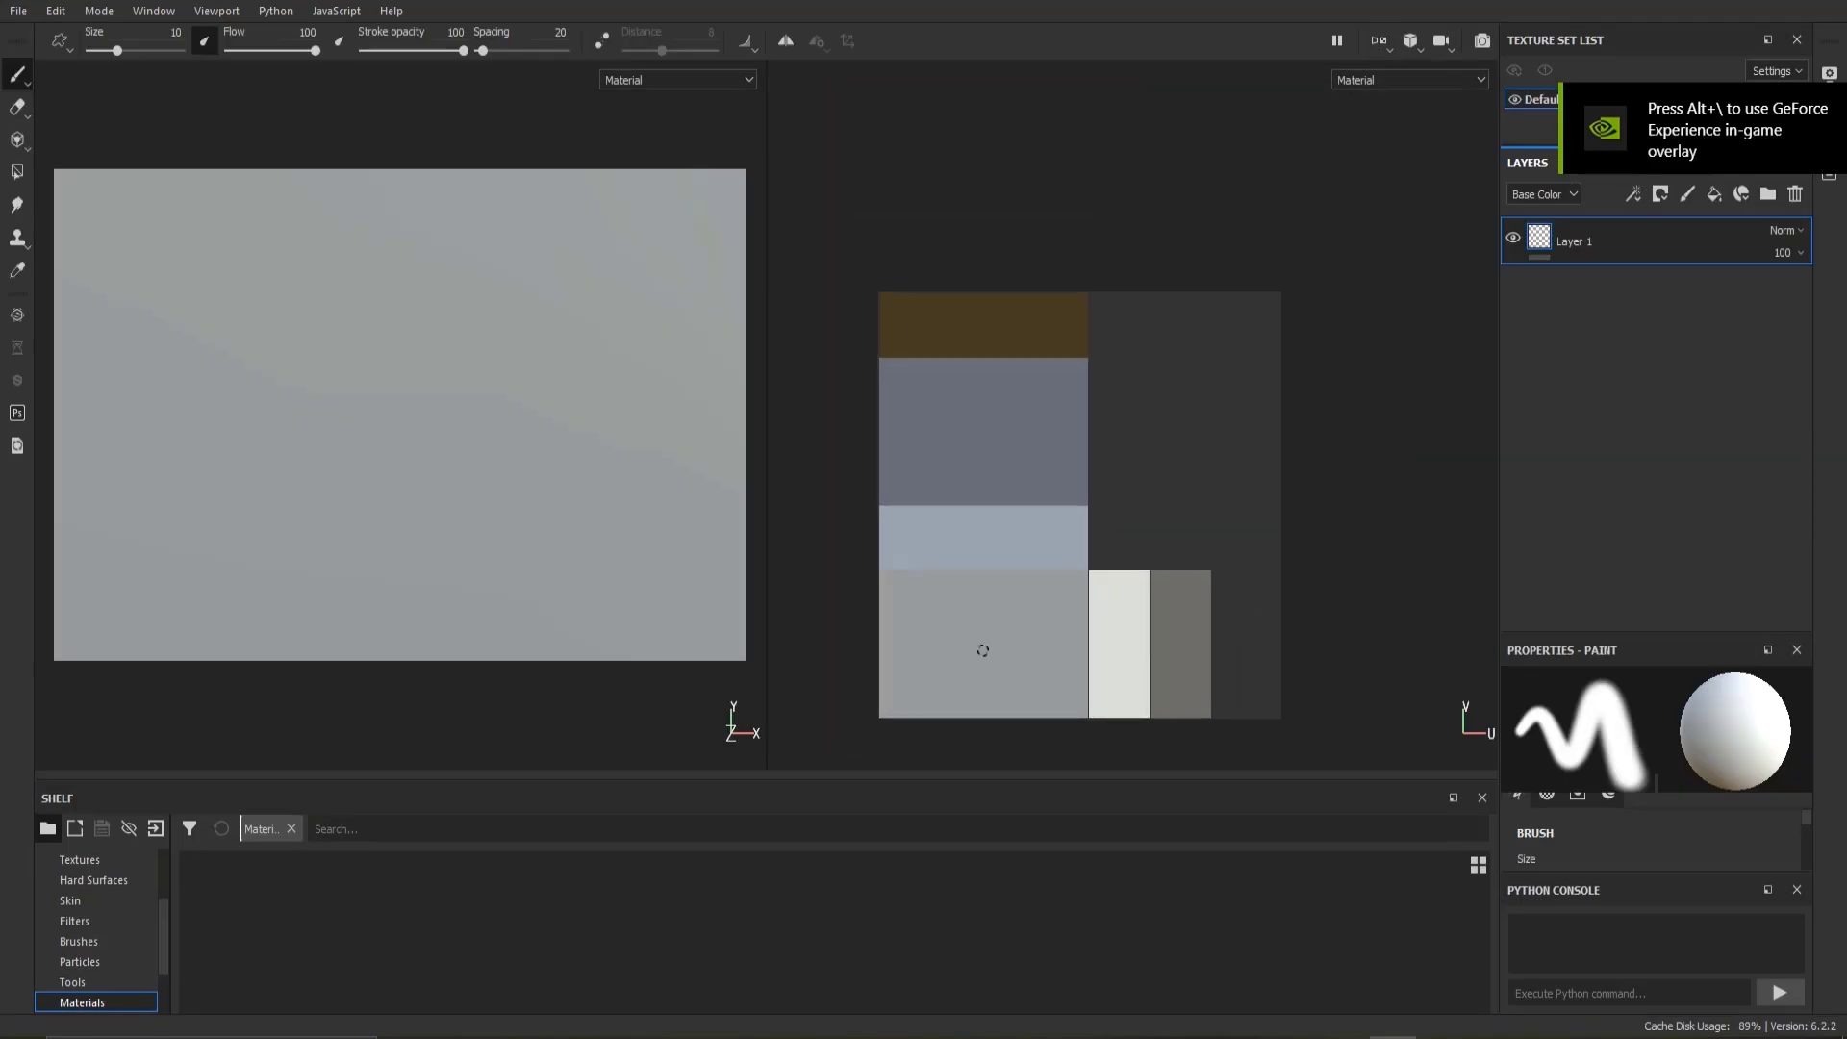
pyautogui.scroll(-2, 401, 486)
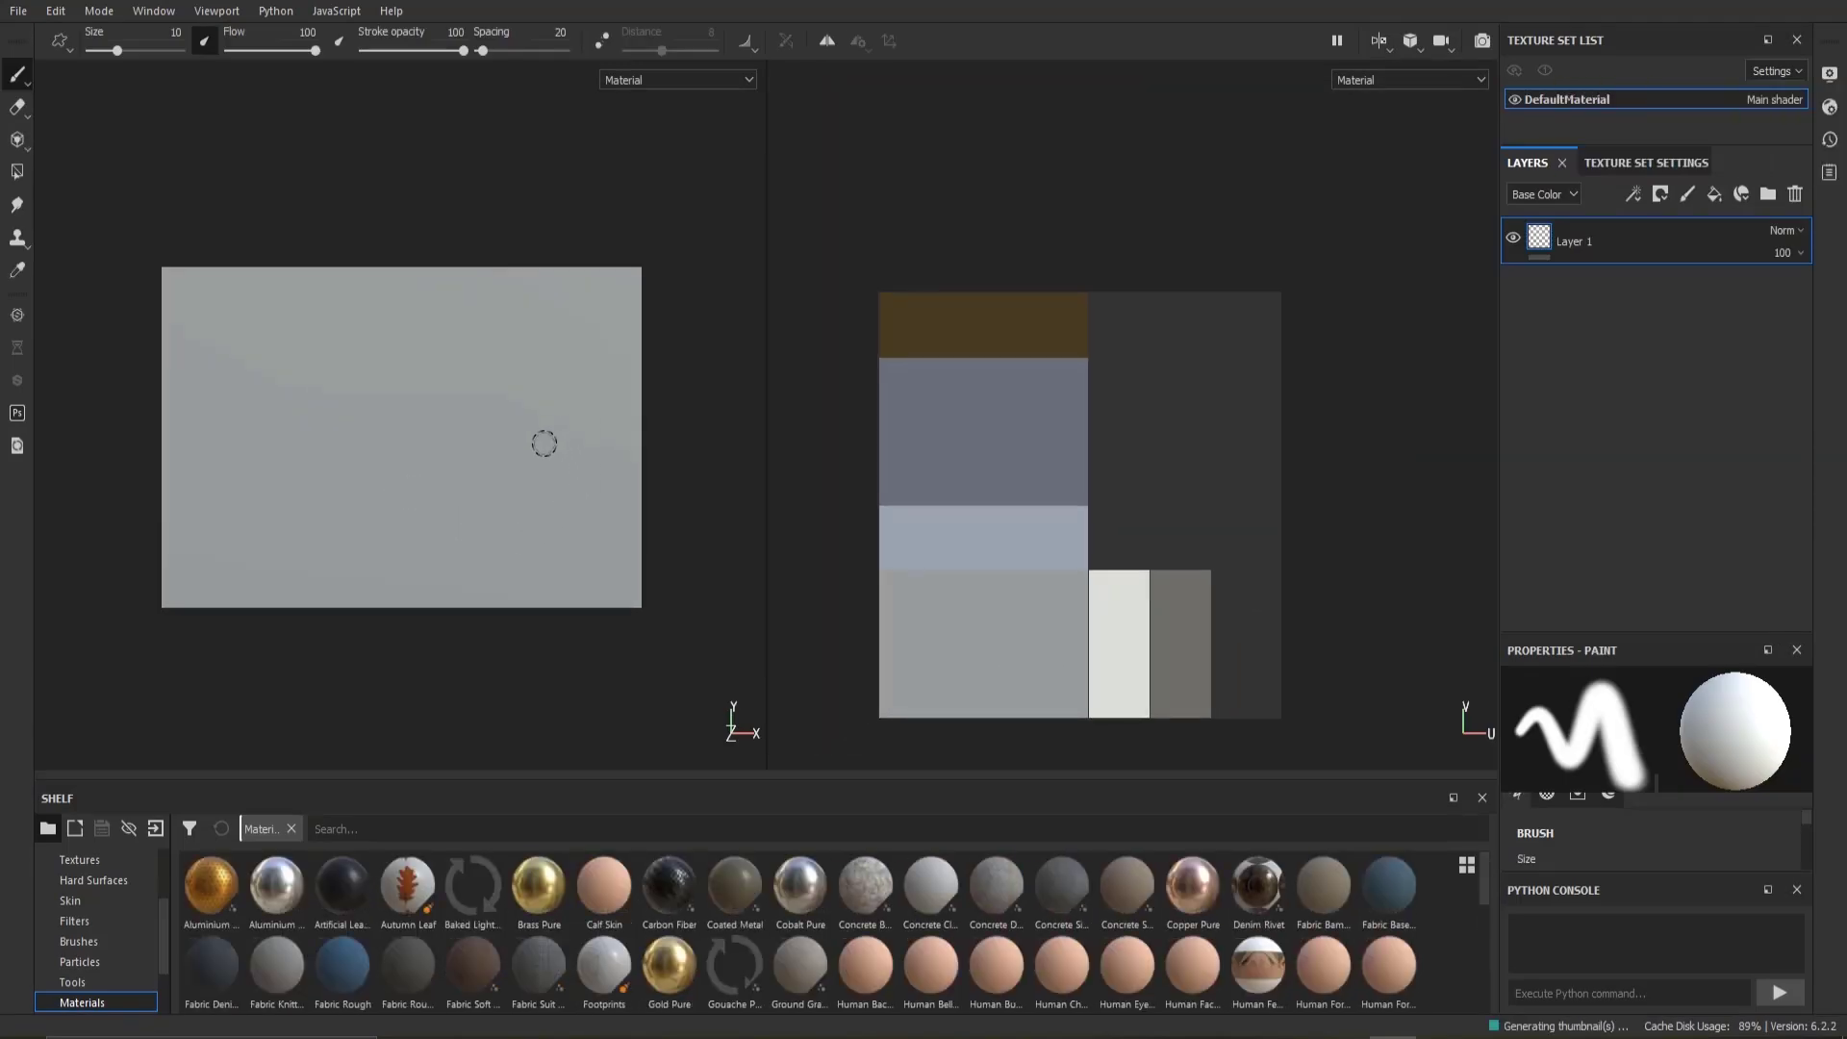
pyautogui.moveTo(543, 442)
pyautogui.keyDown('alt'); pyautogui.mouseDown()
pyautogui.moveTo(467, 565)
pyautogui.moveTo(375, 536)
pyautogui.mouseUp(); pyautogui.keyUp('alt')
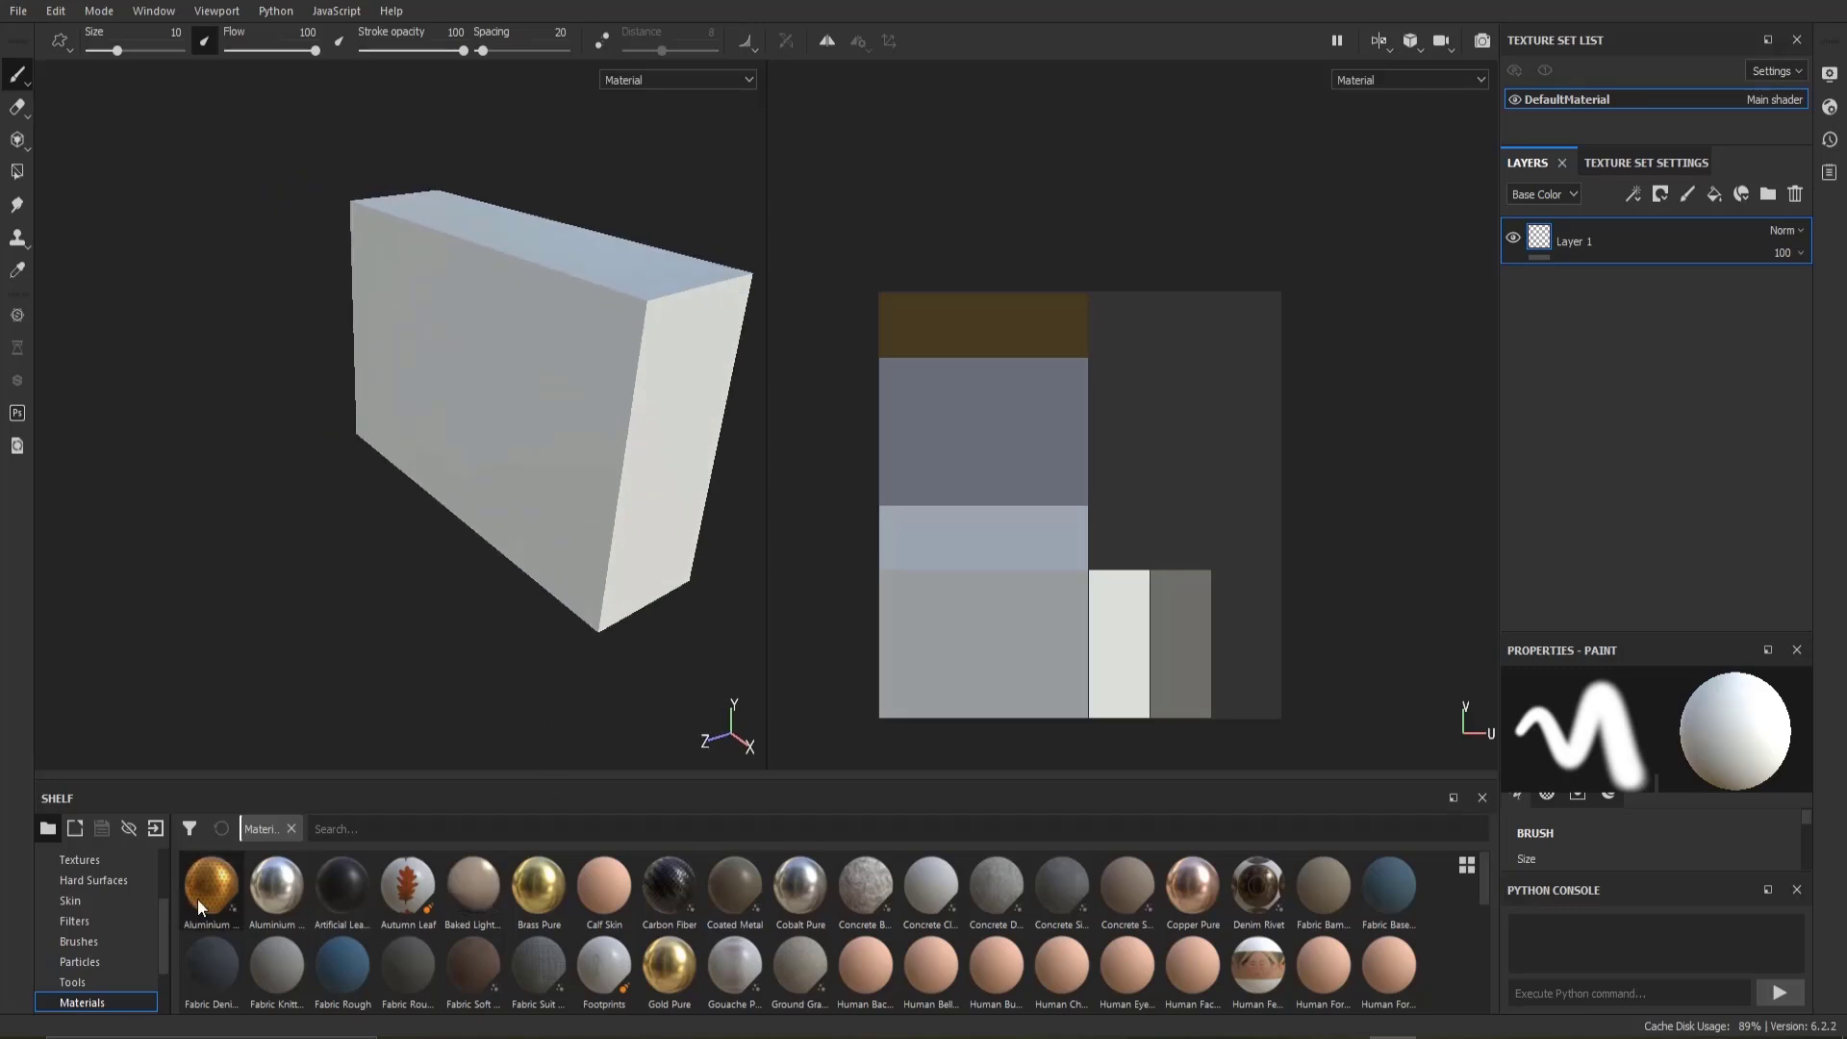
pyautogui.scroll(-1, 123, 984)
pyautogui.click(108, 962)
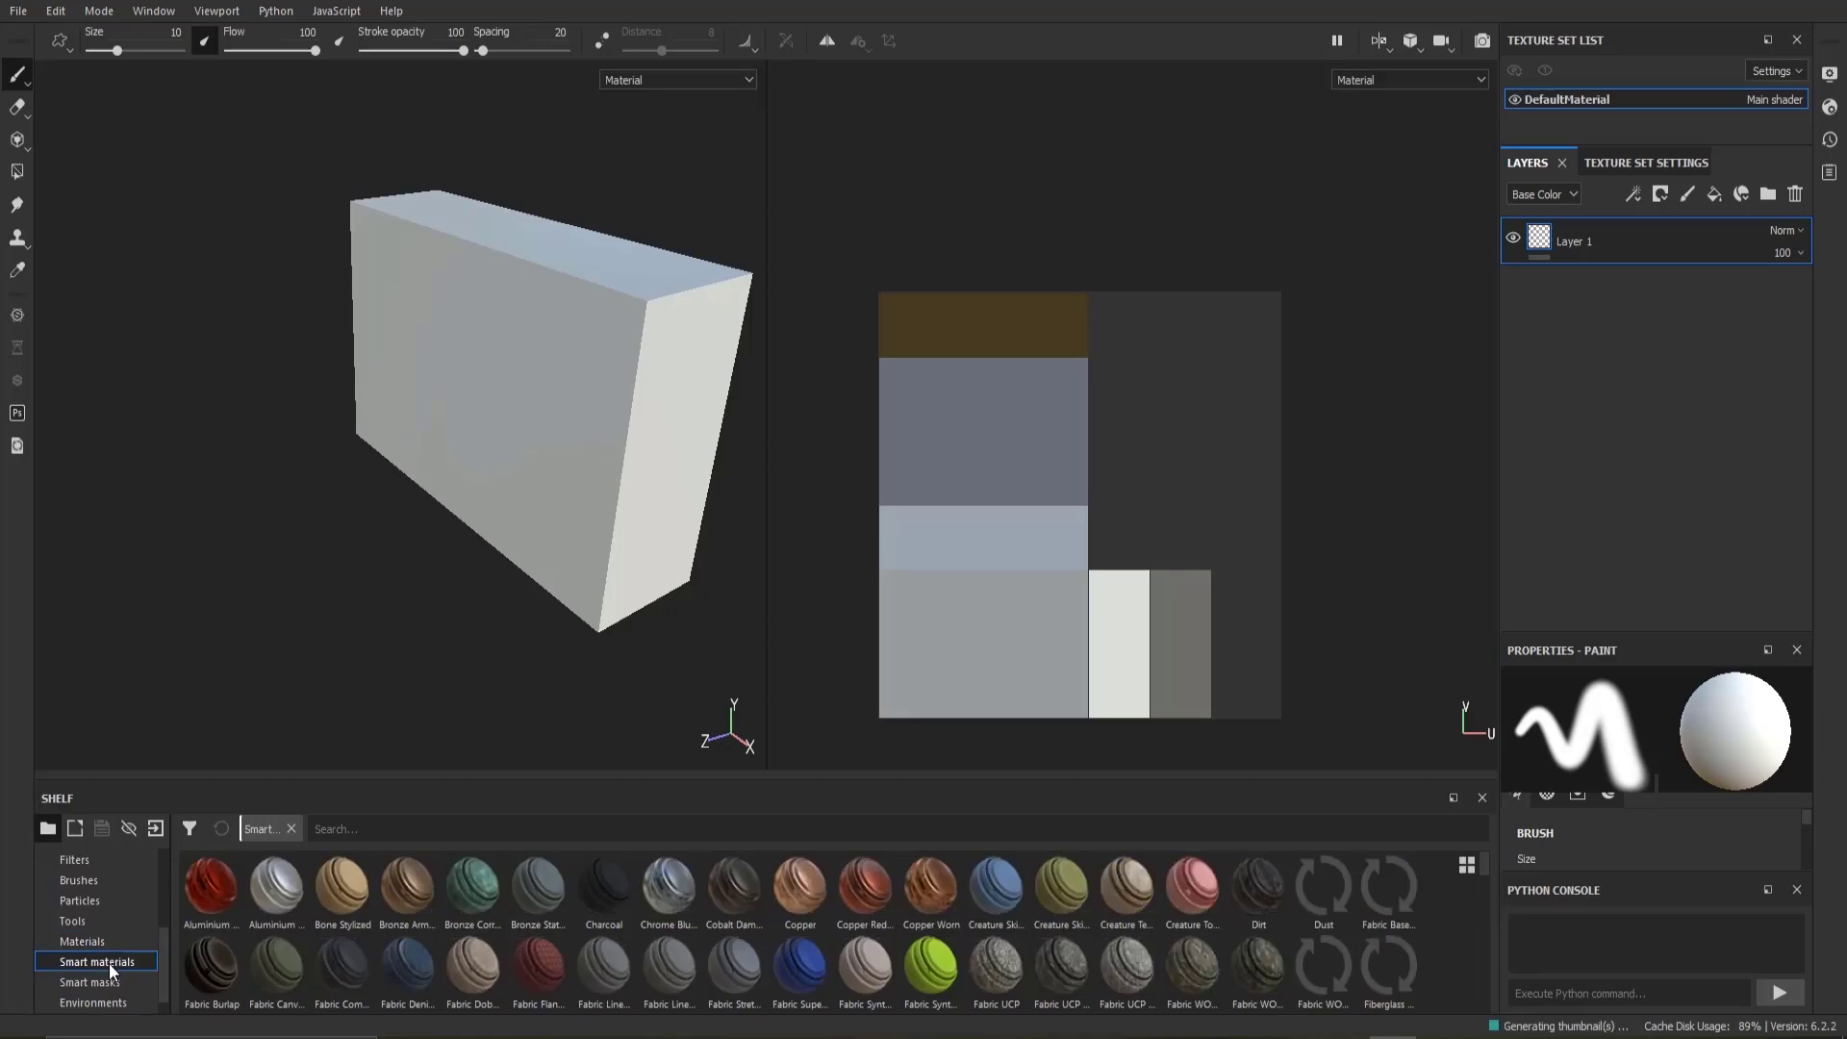
pyautogui.click(1688, 164)
pyautogui.scroll(-3, 1758, 436)
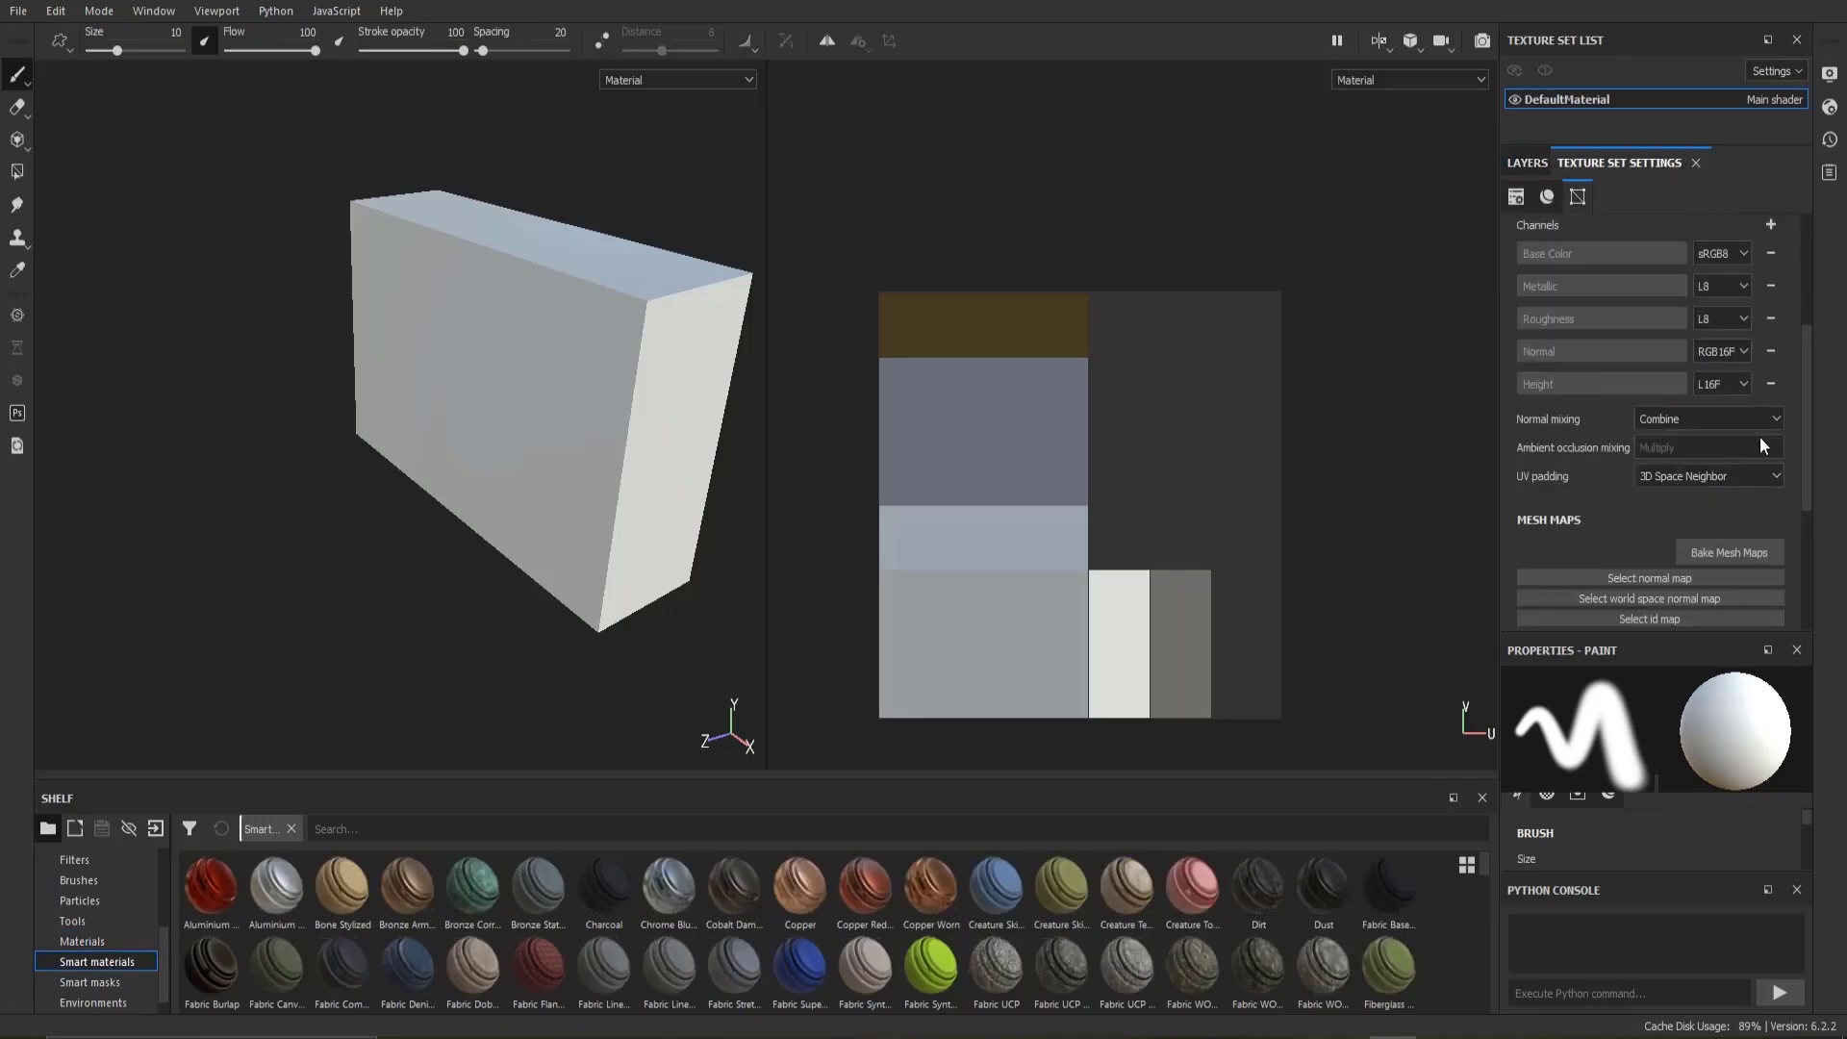
# Step: Bake normal, world space normal, AO, curvature and position maps at 1024, skipping Thickness and ID
pyautogui.click(1734, 550)
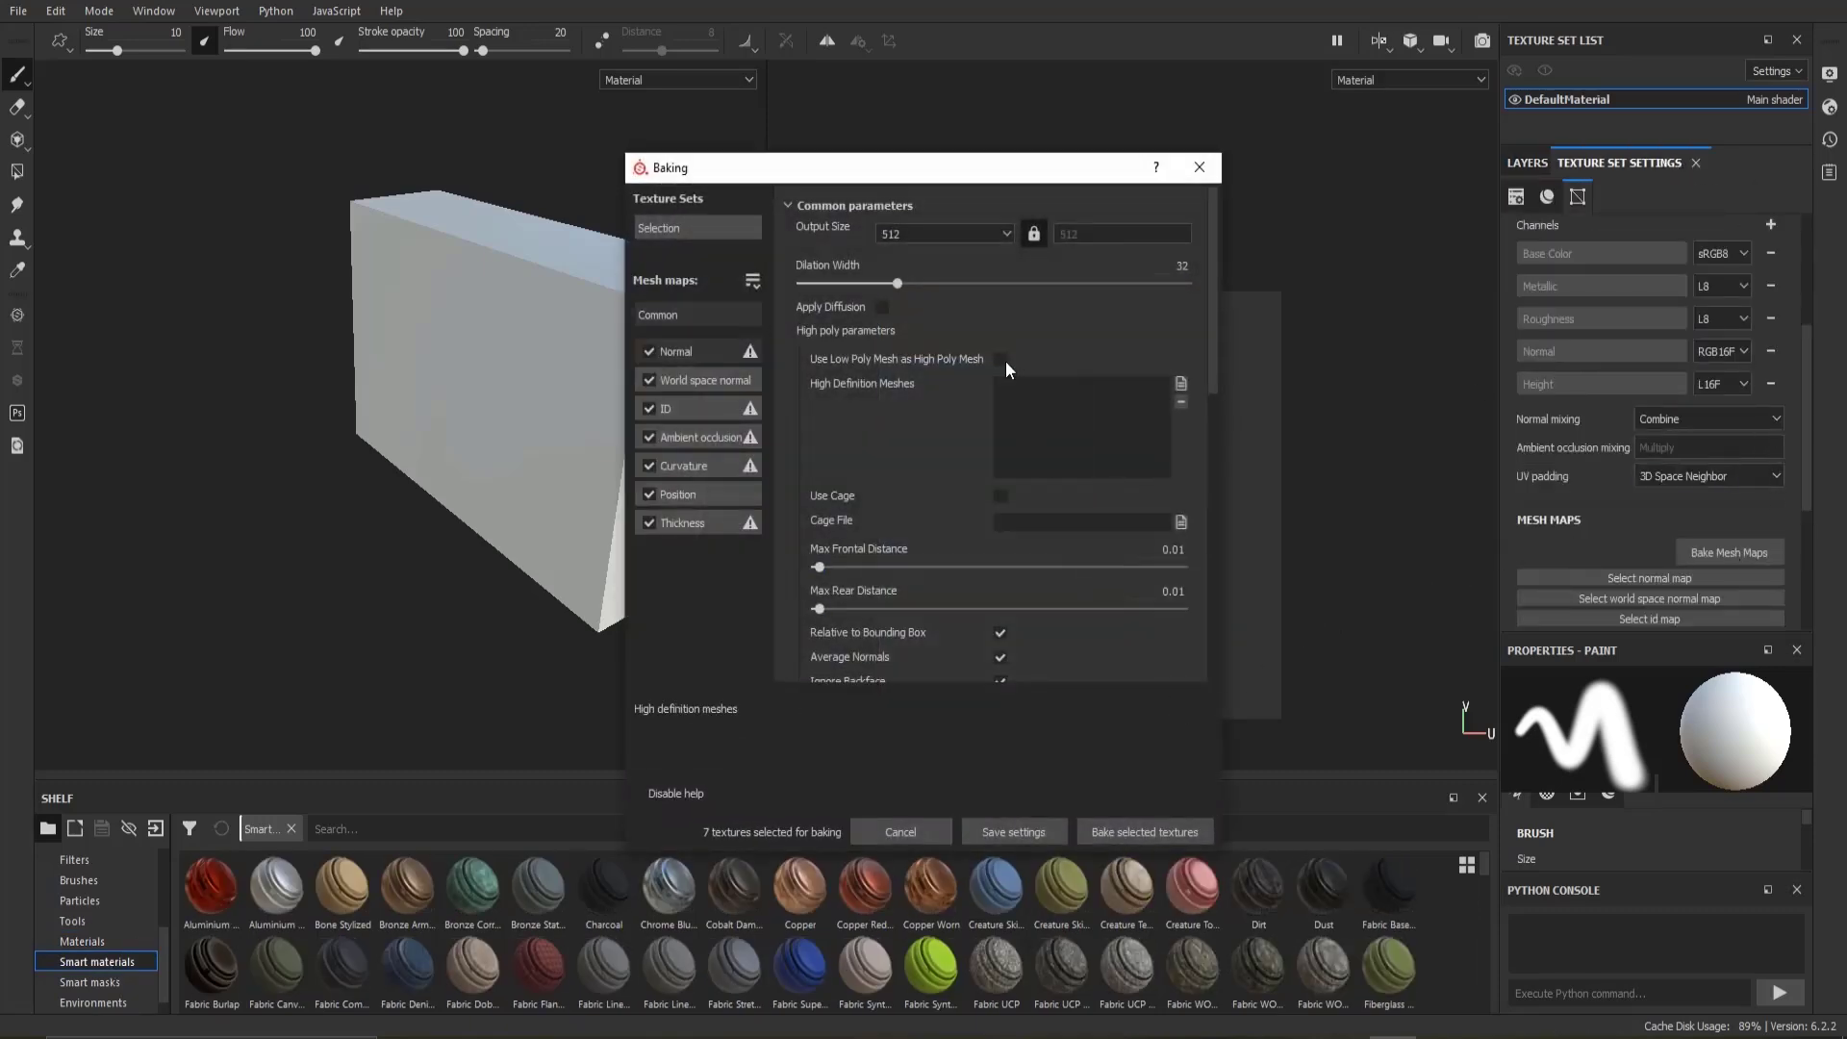
pyautogui.click(961, 228)
pyautogui.click(926, 315)
pyautogui.click(651, 520)
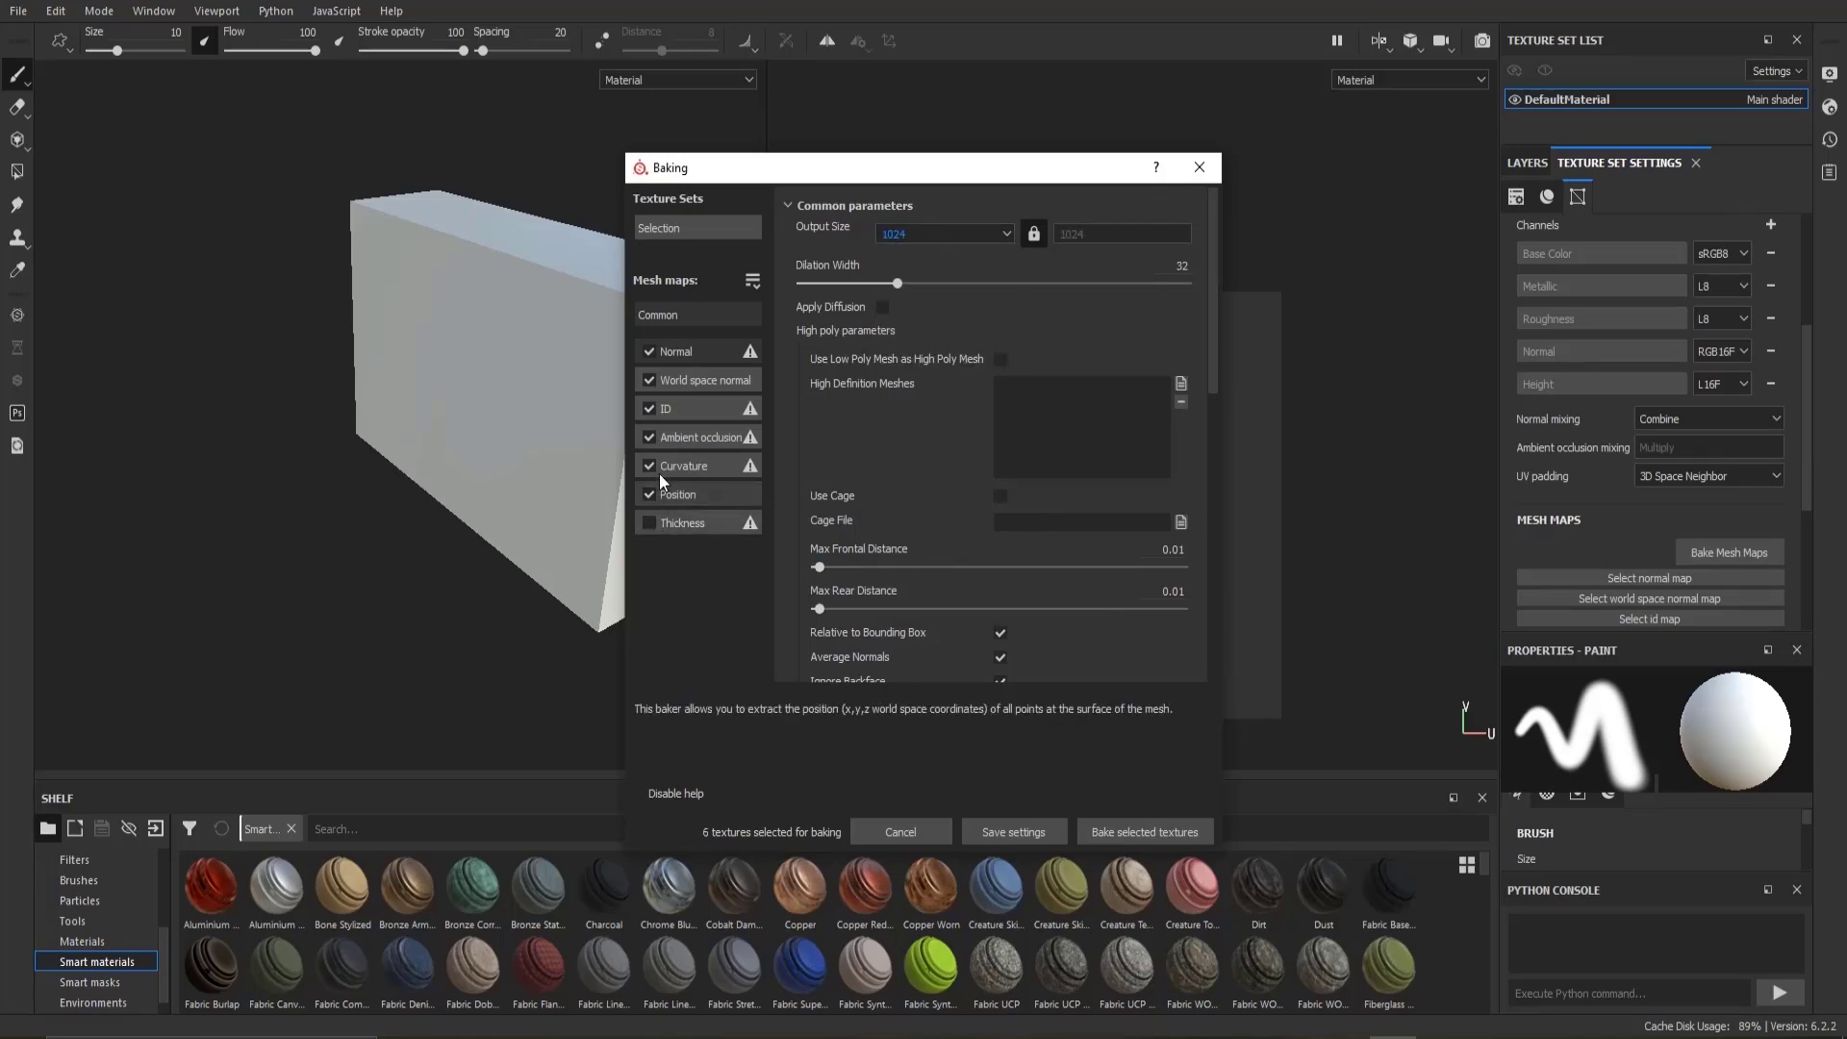
pyautogui.click(648, 407)
pyautogui.click(1141, 831)
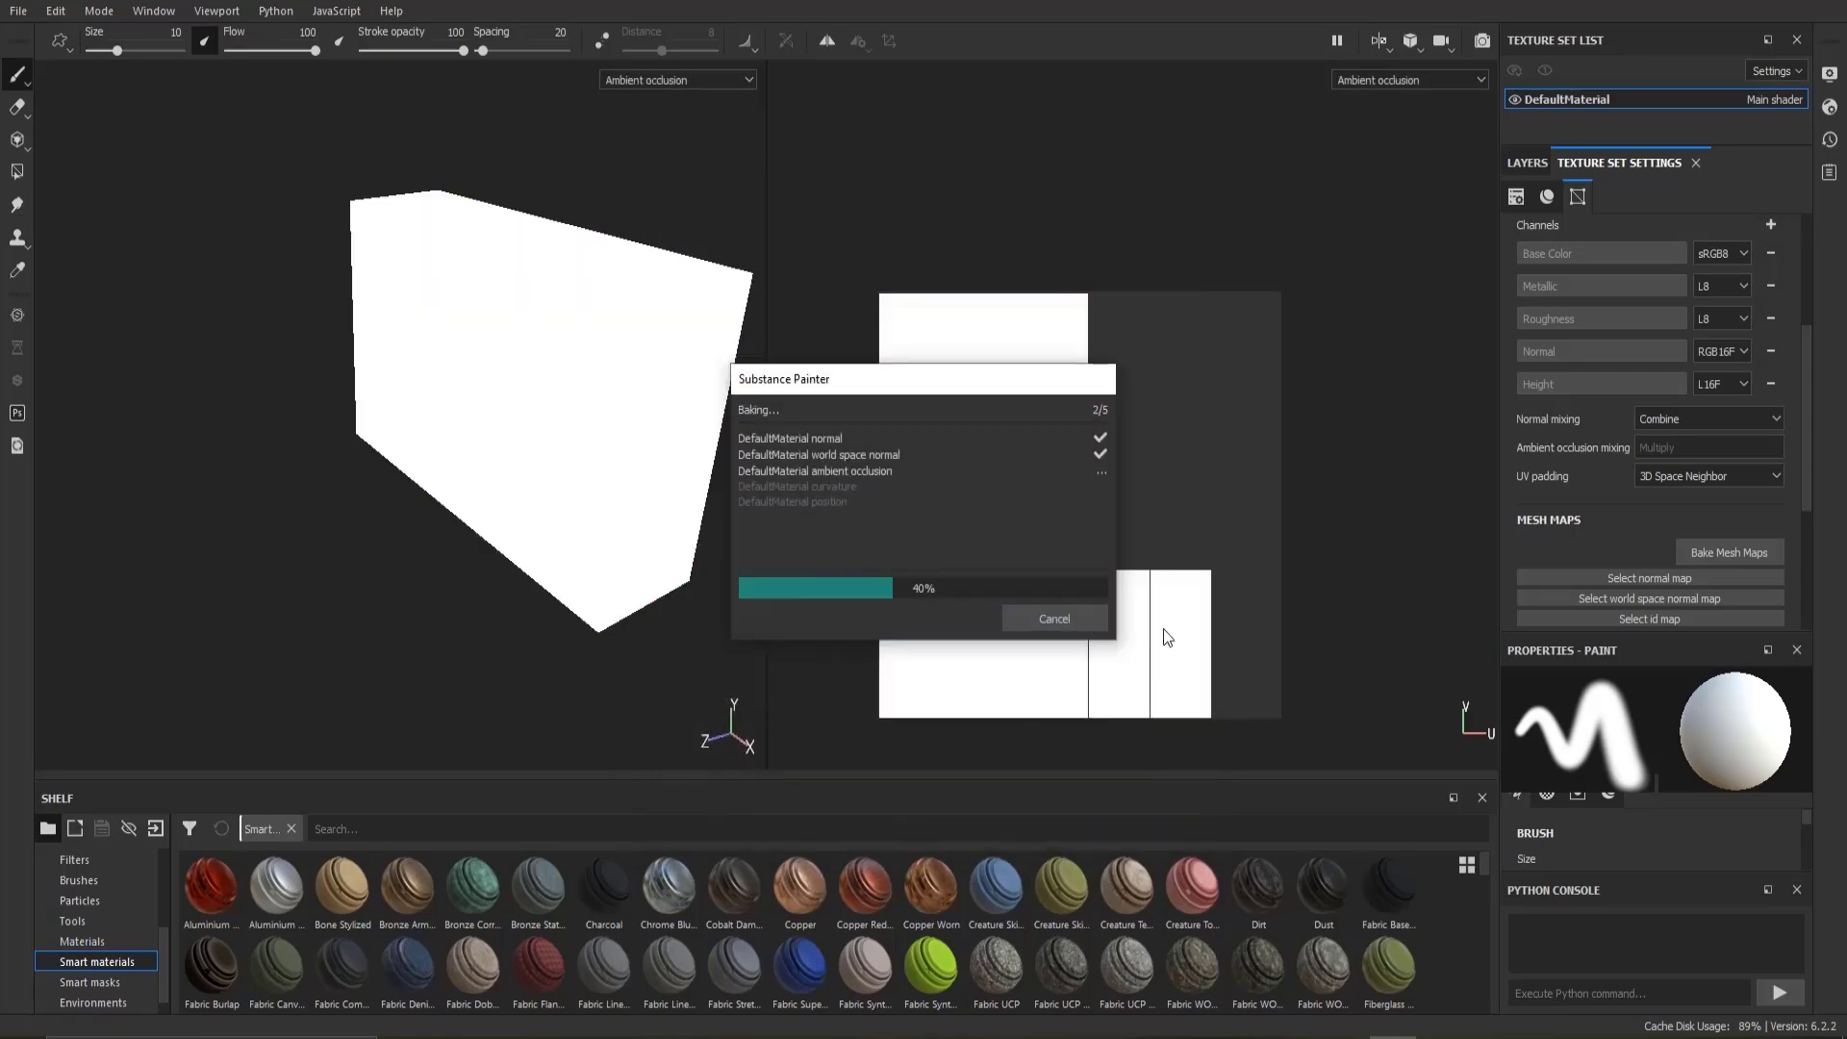
pyautogui.click(1055, 617)
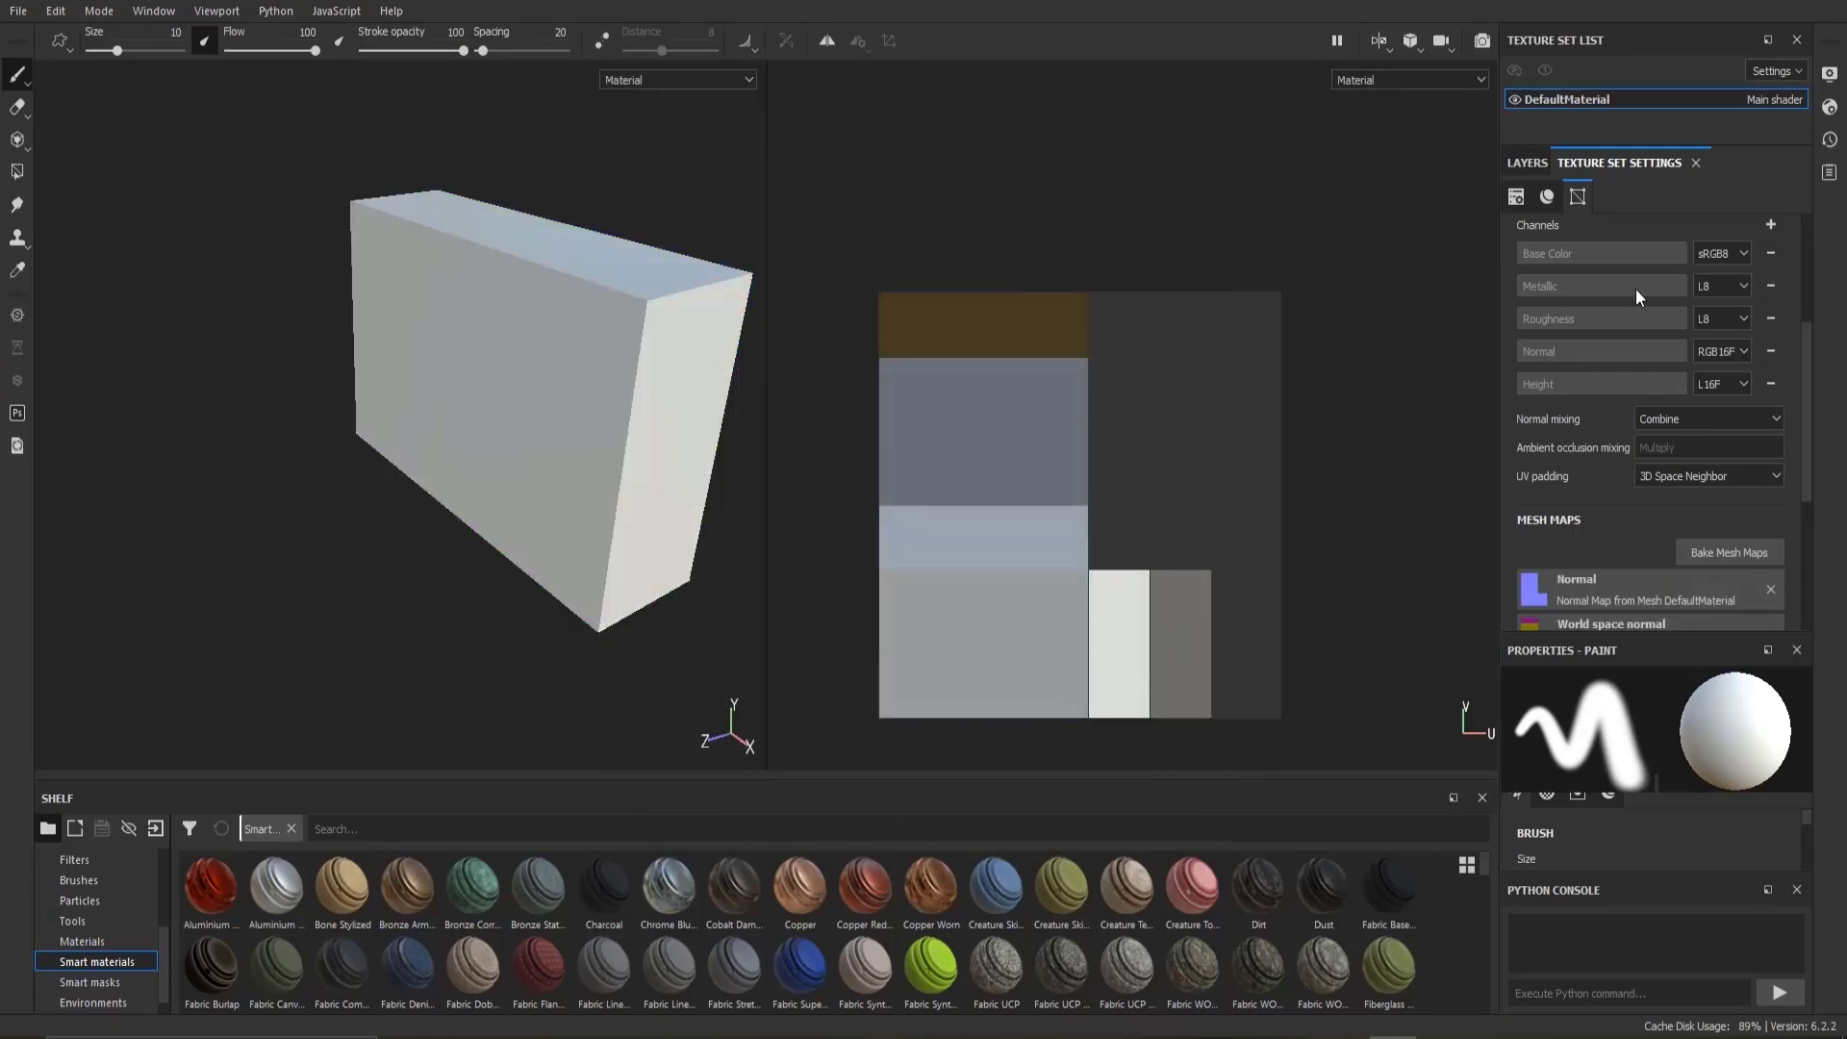
# Step: Apply the weathering8 (metal3) smart material to the box and orbit to inspect it
pyautogui.click(1527, 162)
pyautogui.scroll(-10, 1314, 904)
pyautogui.moveTo(1316, 902); pyautogui.dragTo(593, 425)
pyautogui.scroll(2, 691, 407)
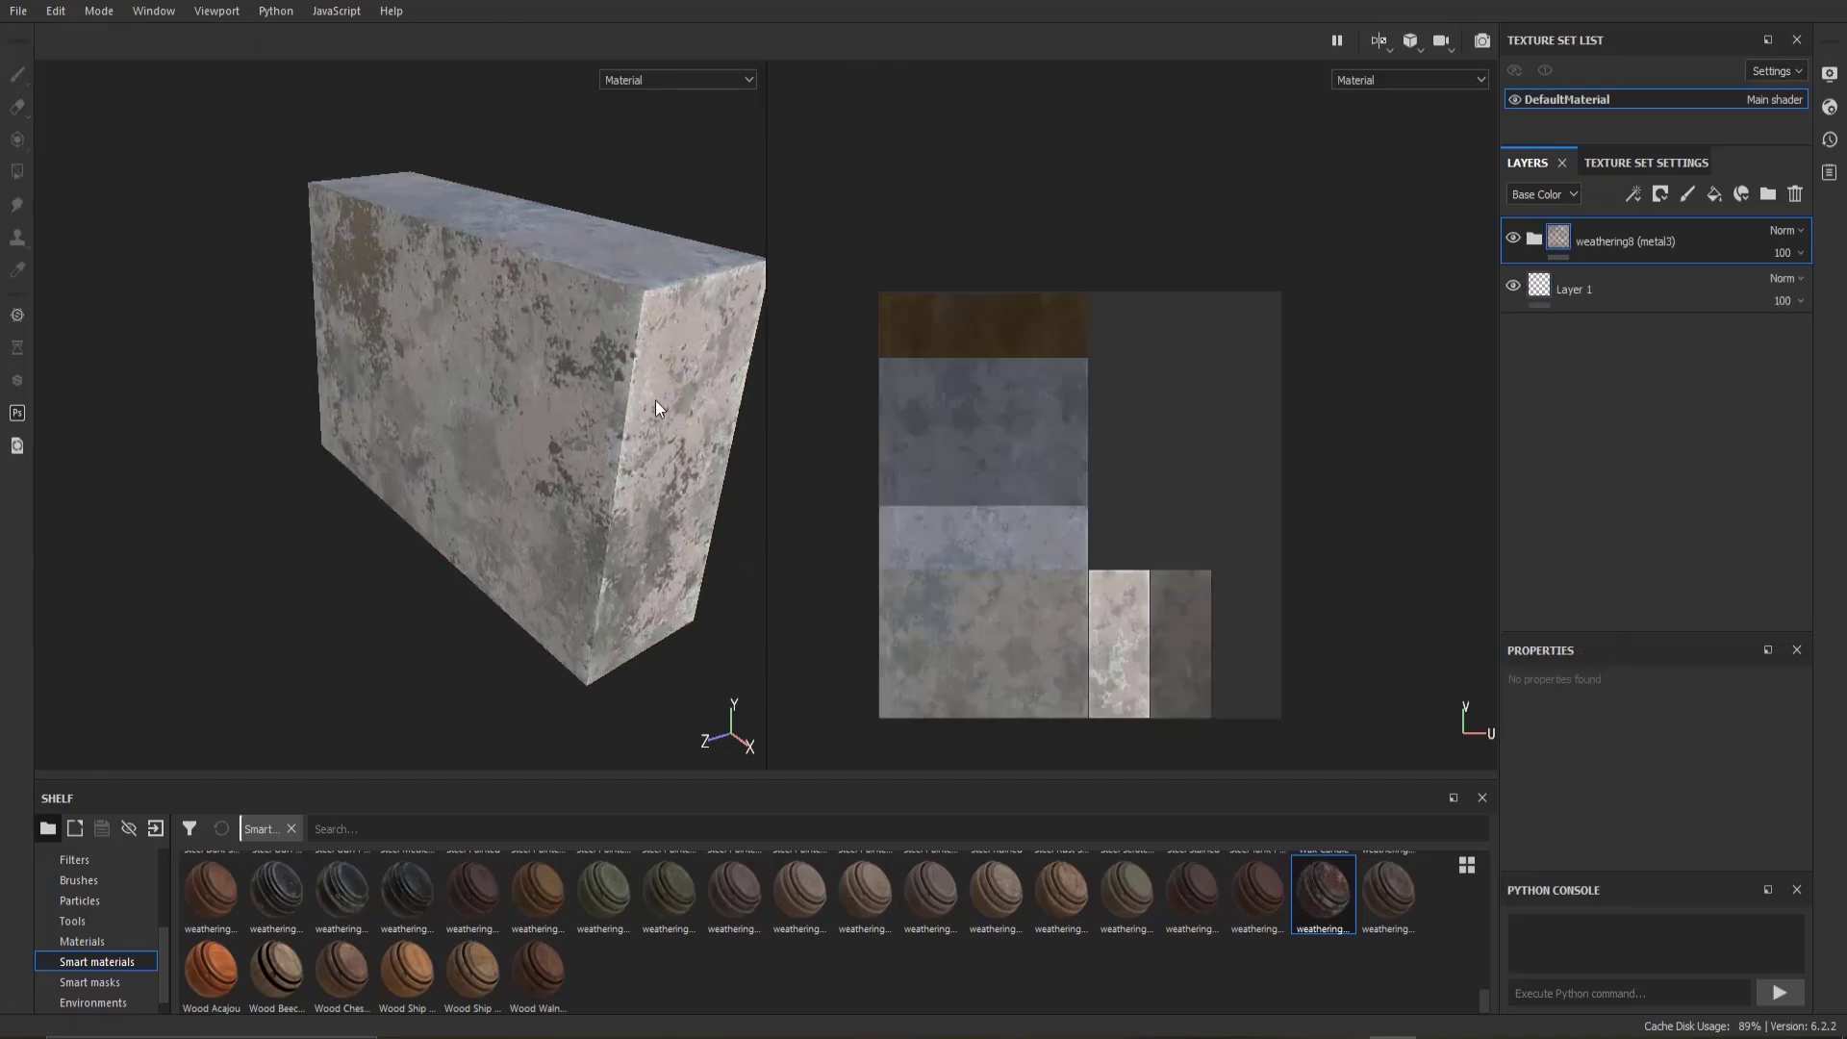
pyautogui.scroll(6, 655, 442)
pyautogui.scroll(-3, 610, 463)
pyautogui.scroll(-3, 503, 594)
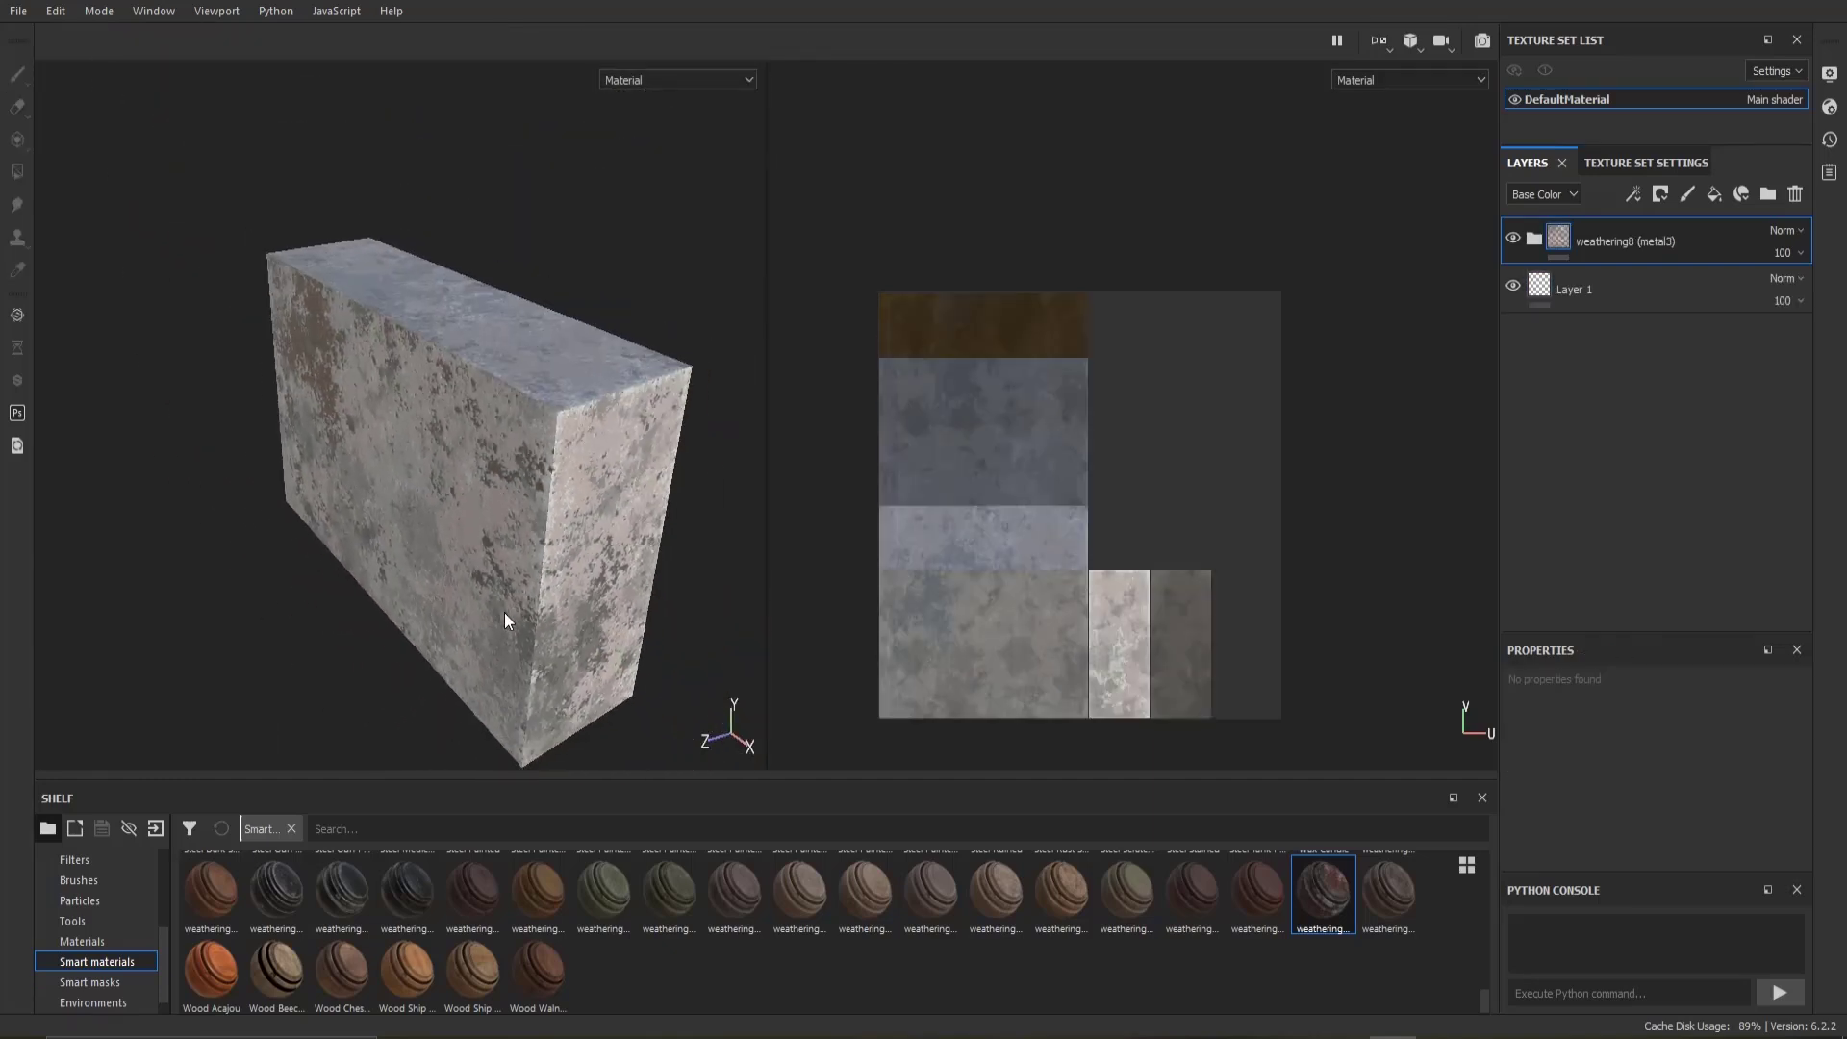
pyautogui.keyDown('alt'); pyautogui.moveTo(504, 611); pyautogui.dragTo(558, 615); pyautogui.keyUp('alt')
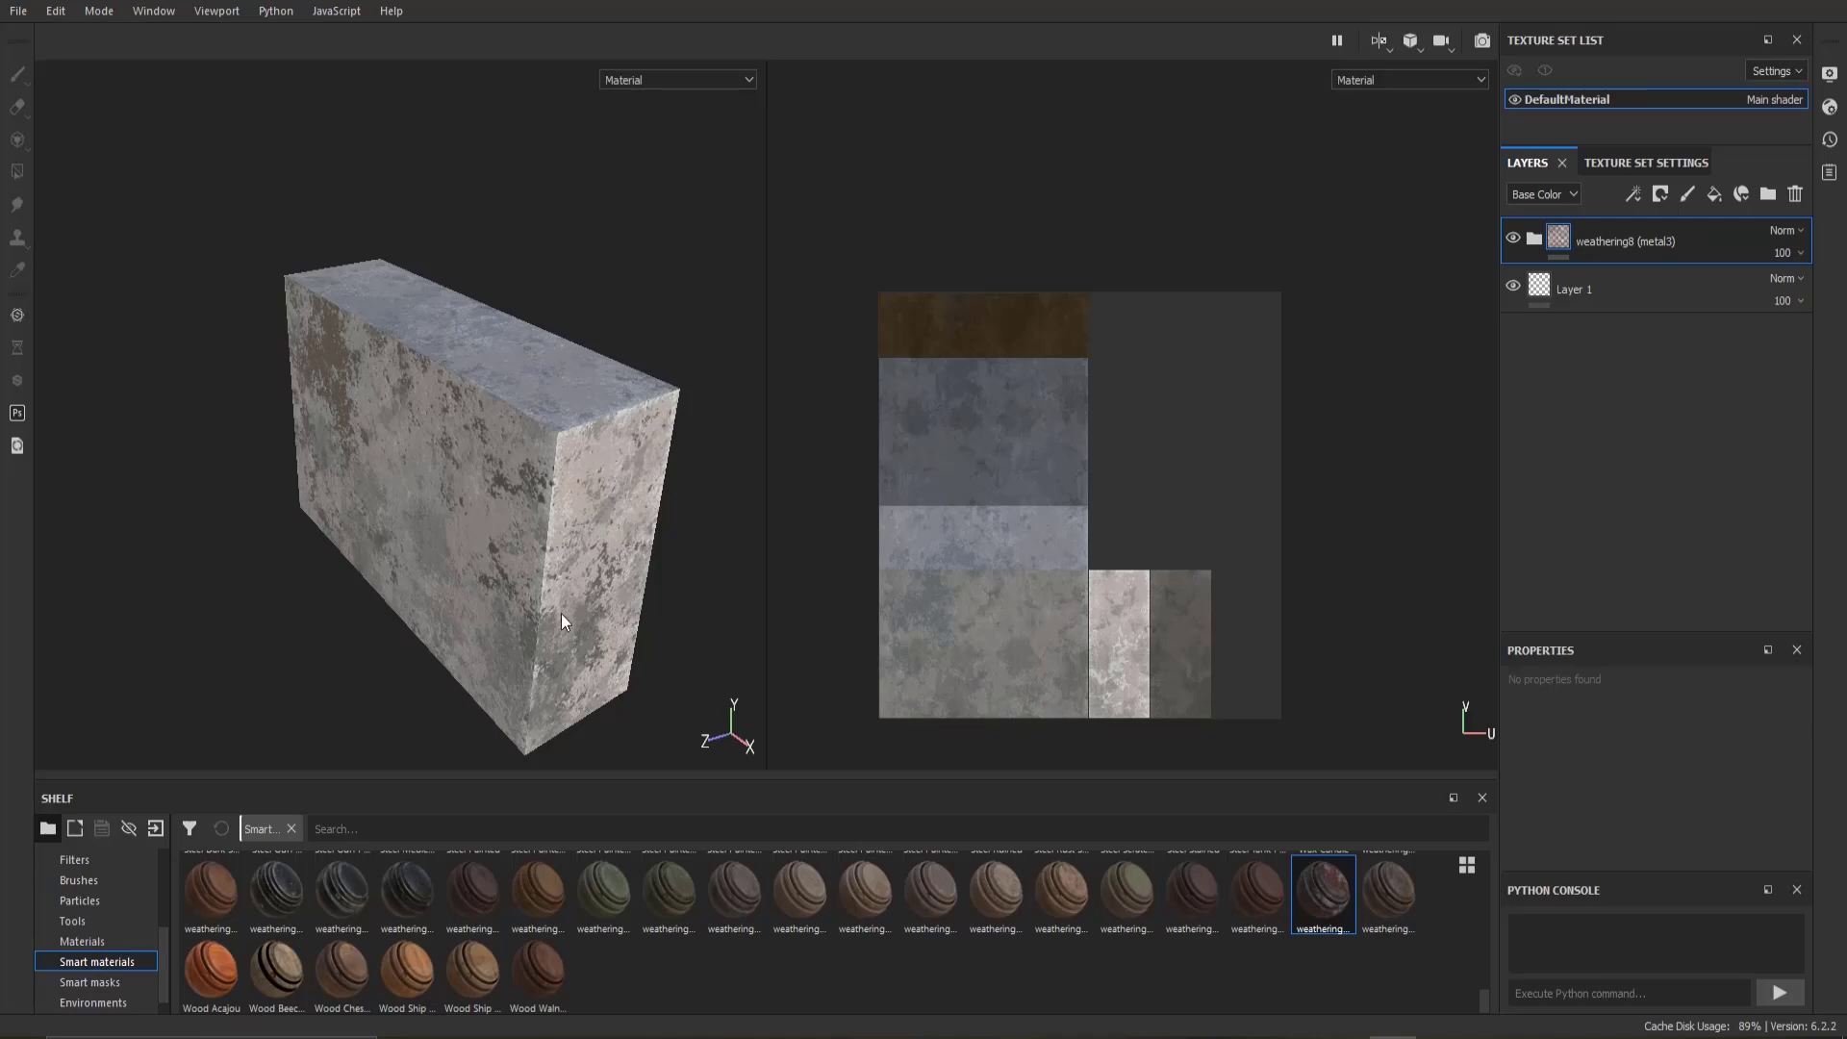
pyautogui.moveTo(562, 613)
pyautogui.keyDown('alt'); pyautogui.mouseDown()
pyautogui.moveTo(609, 490)
pyautogui.moveTo(858, 453)
pyautogui.moveTo(865, 520)
pyautogui.moveTo(647, 615)
pyautogui.moveTo(466, 611)
pyautogui.mouseUp(); pyautogui.keyUp('alt')
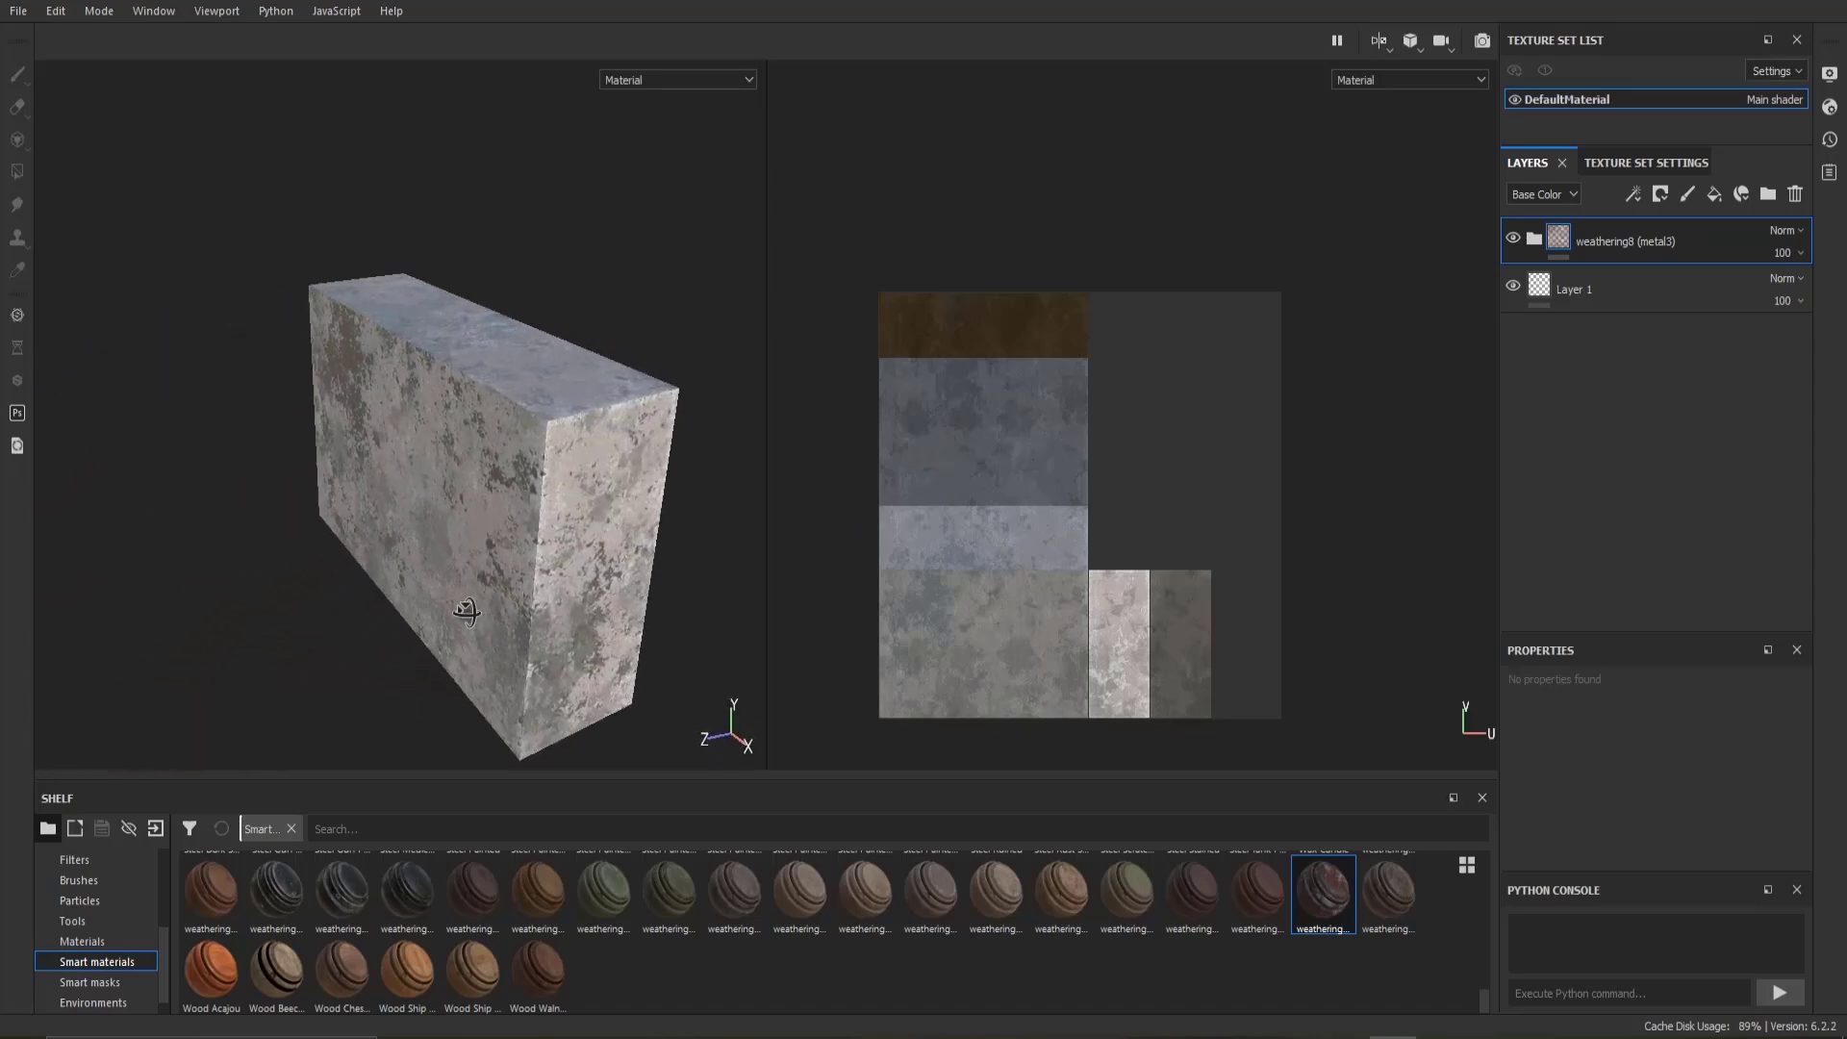
pyautogui.scroll(1, 592, 666)
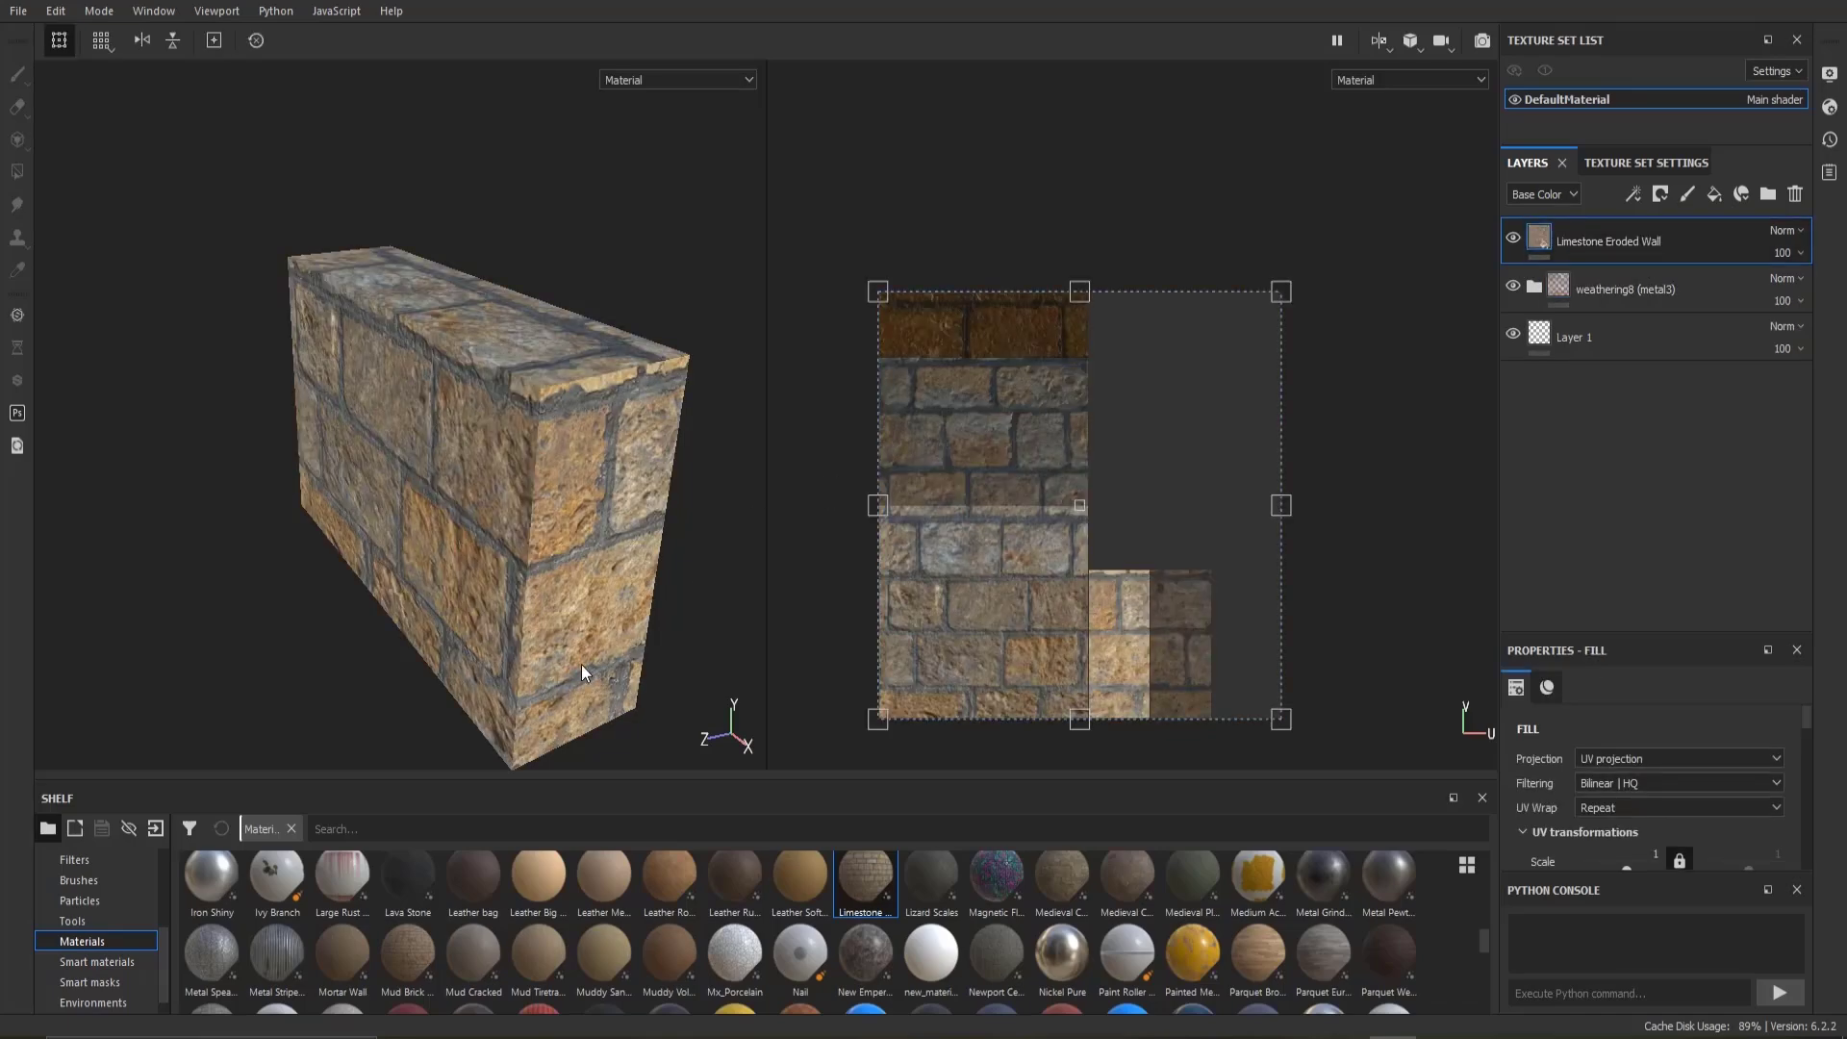
# Step: Place the weathering8 group above the Limestone Eroded Wall fill and change its blend mode
pyautogui.moveTo(581, 666)
pyautogui.keyDown('alt'); pyautogui.mouseDown()
pyautogui.moveTo(693, 520)
pyautogui.moveTo(616, 577)
pyautogui.mouseUp(); pyautogui.keyUp('alt')
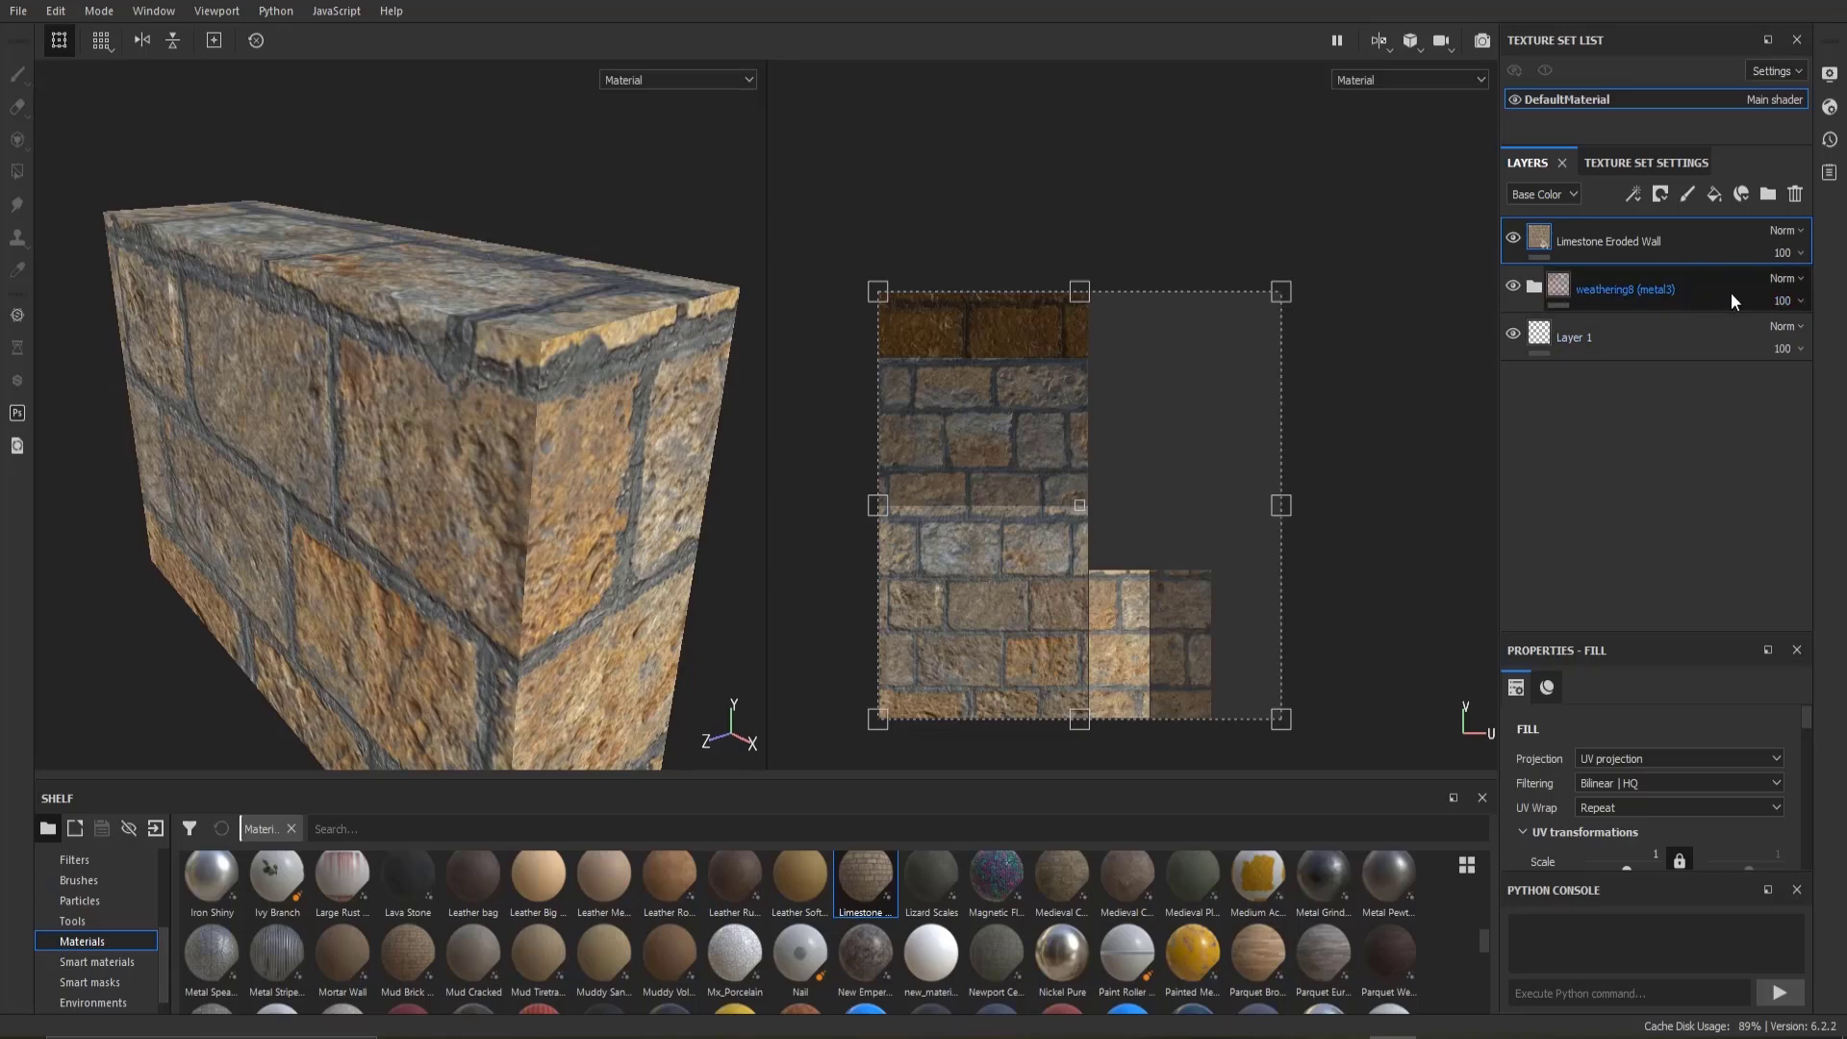
pyautogui.moveTo(1729, 293); pyautogui.dragTo(1635, 235)
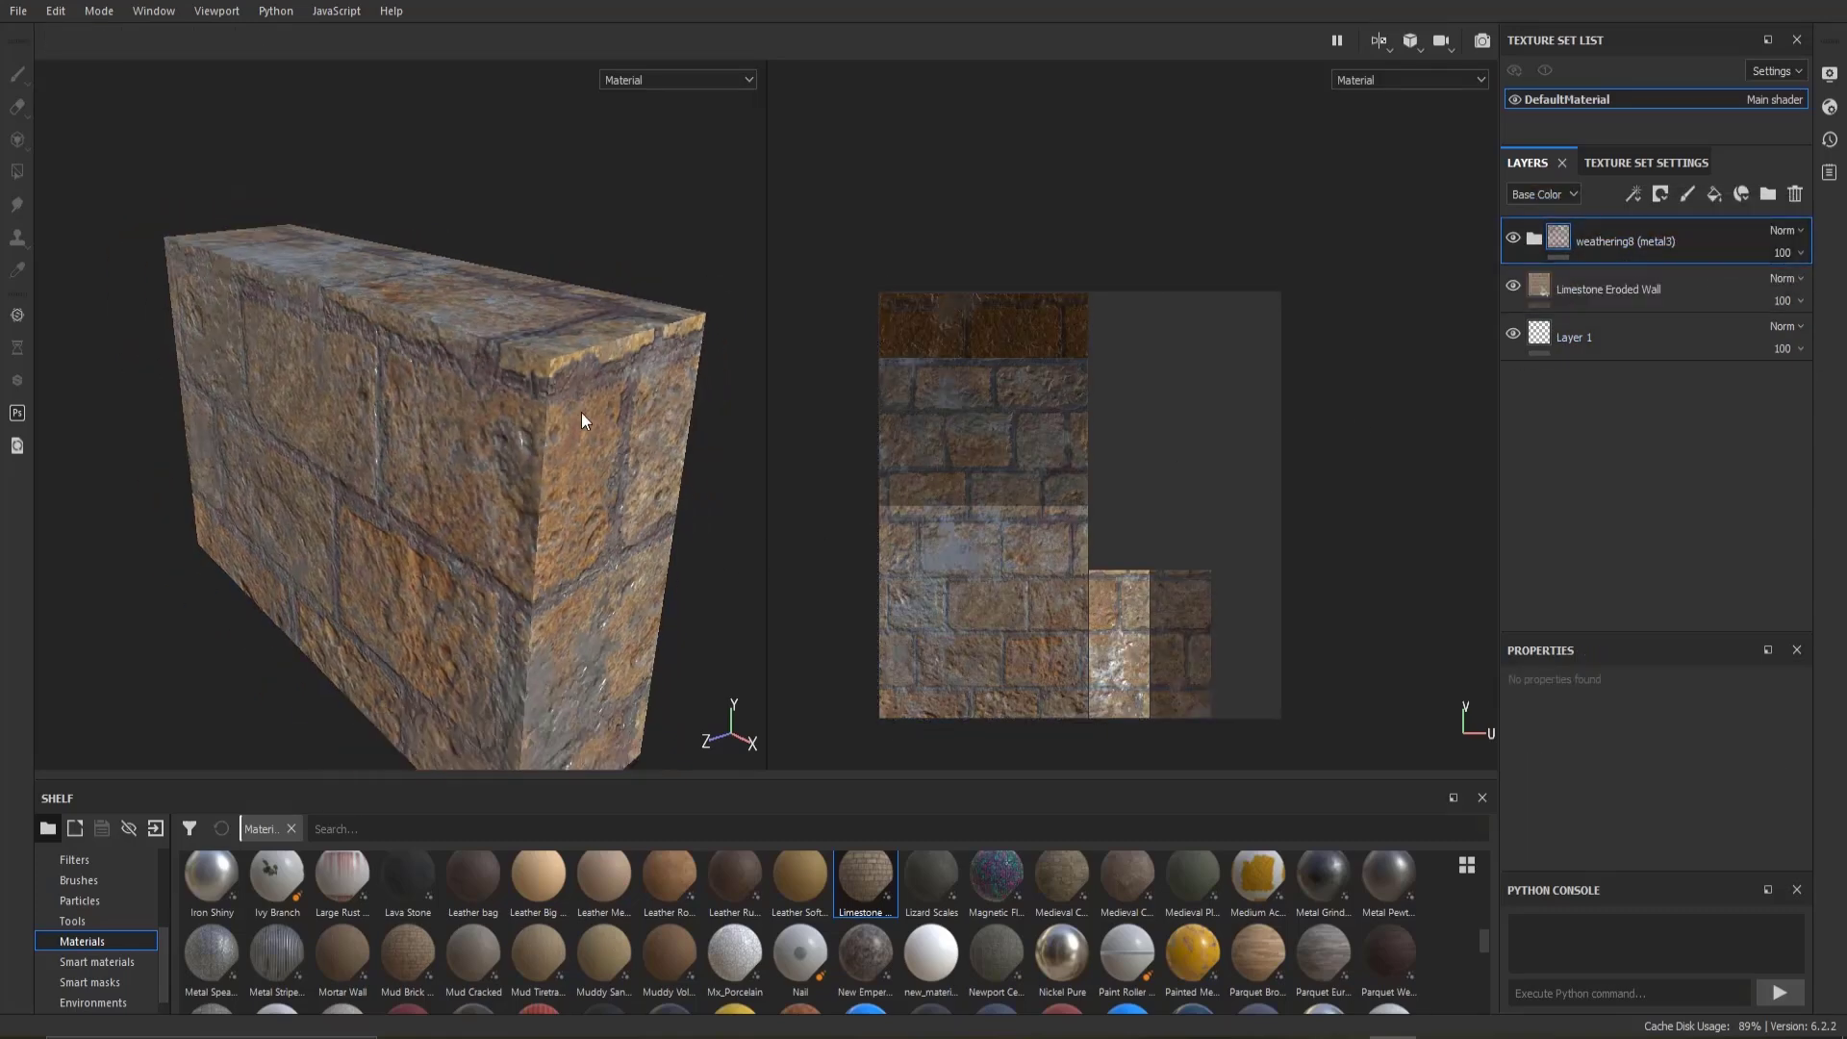
pyautogui.moveTo(581, 412)
pyautogui.keyDown('alt'); pyautogui.mouseDown()
pyautogui.moveTo(663, 428)
pyautogui.moveTo(596, 462)
pyautogui.mouseUp(); pyautogui.keyUp('alt')
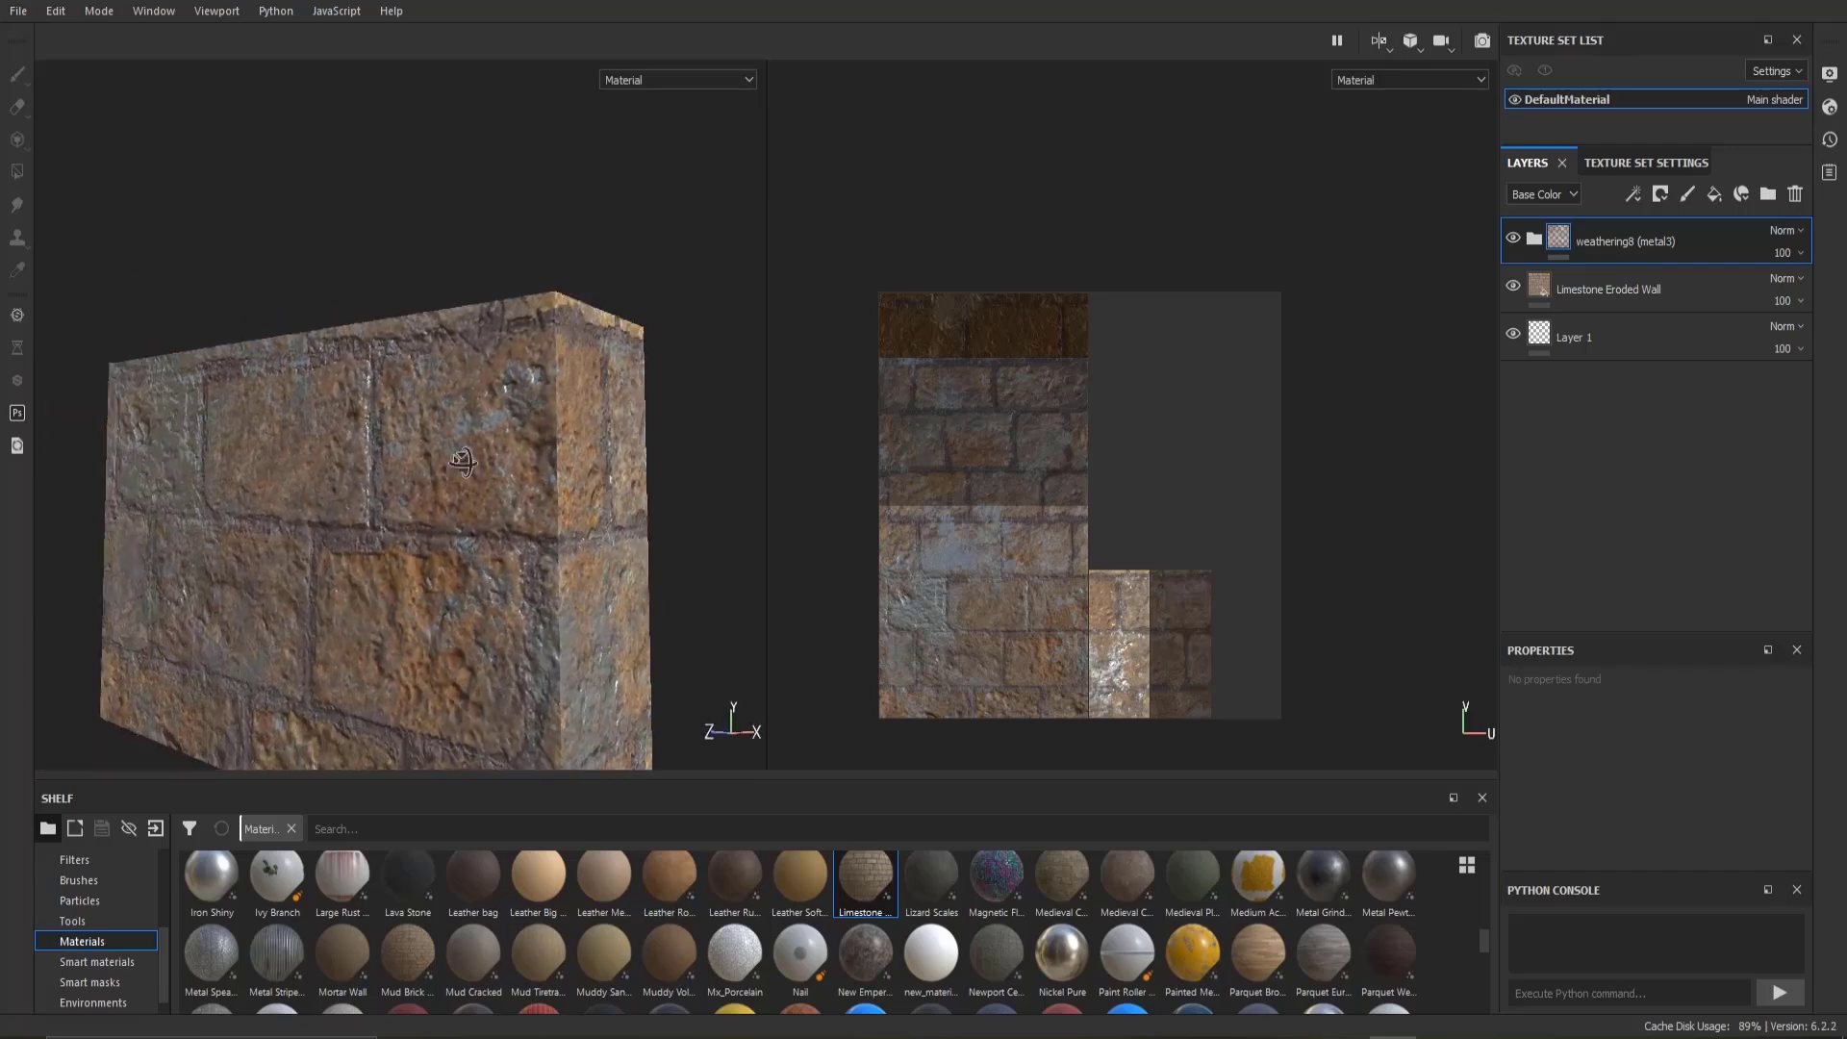
pyautogui.click(1784, 232)
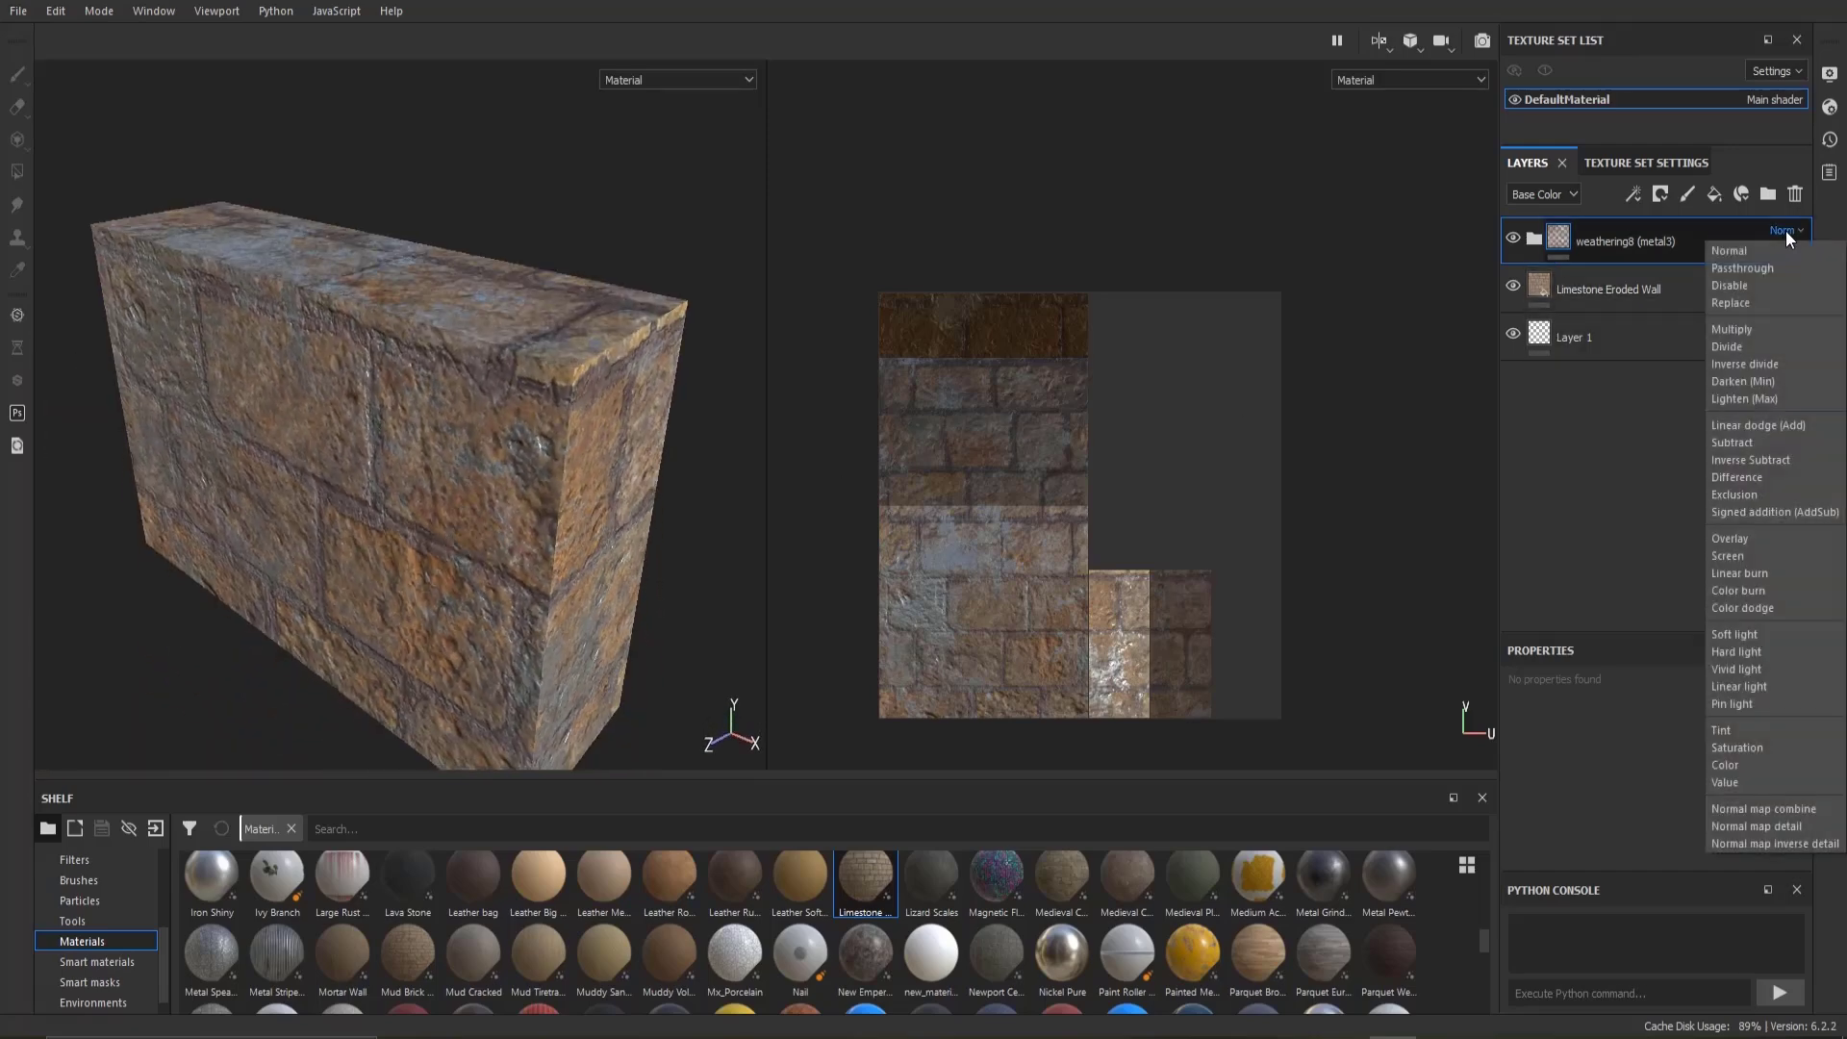
pyautogui.click(1752, 326)
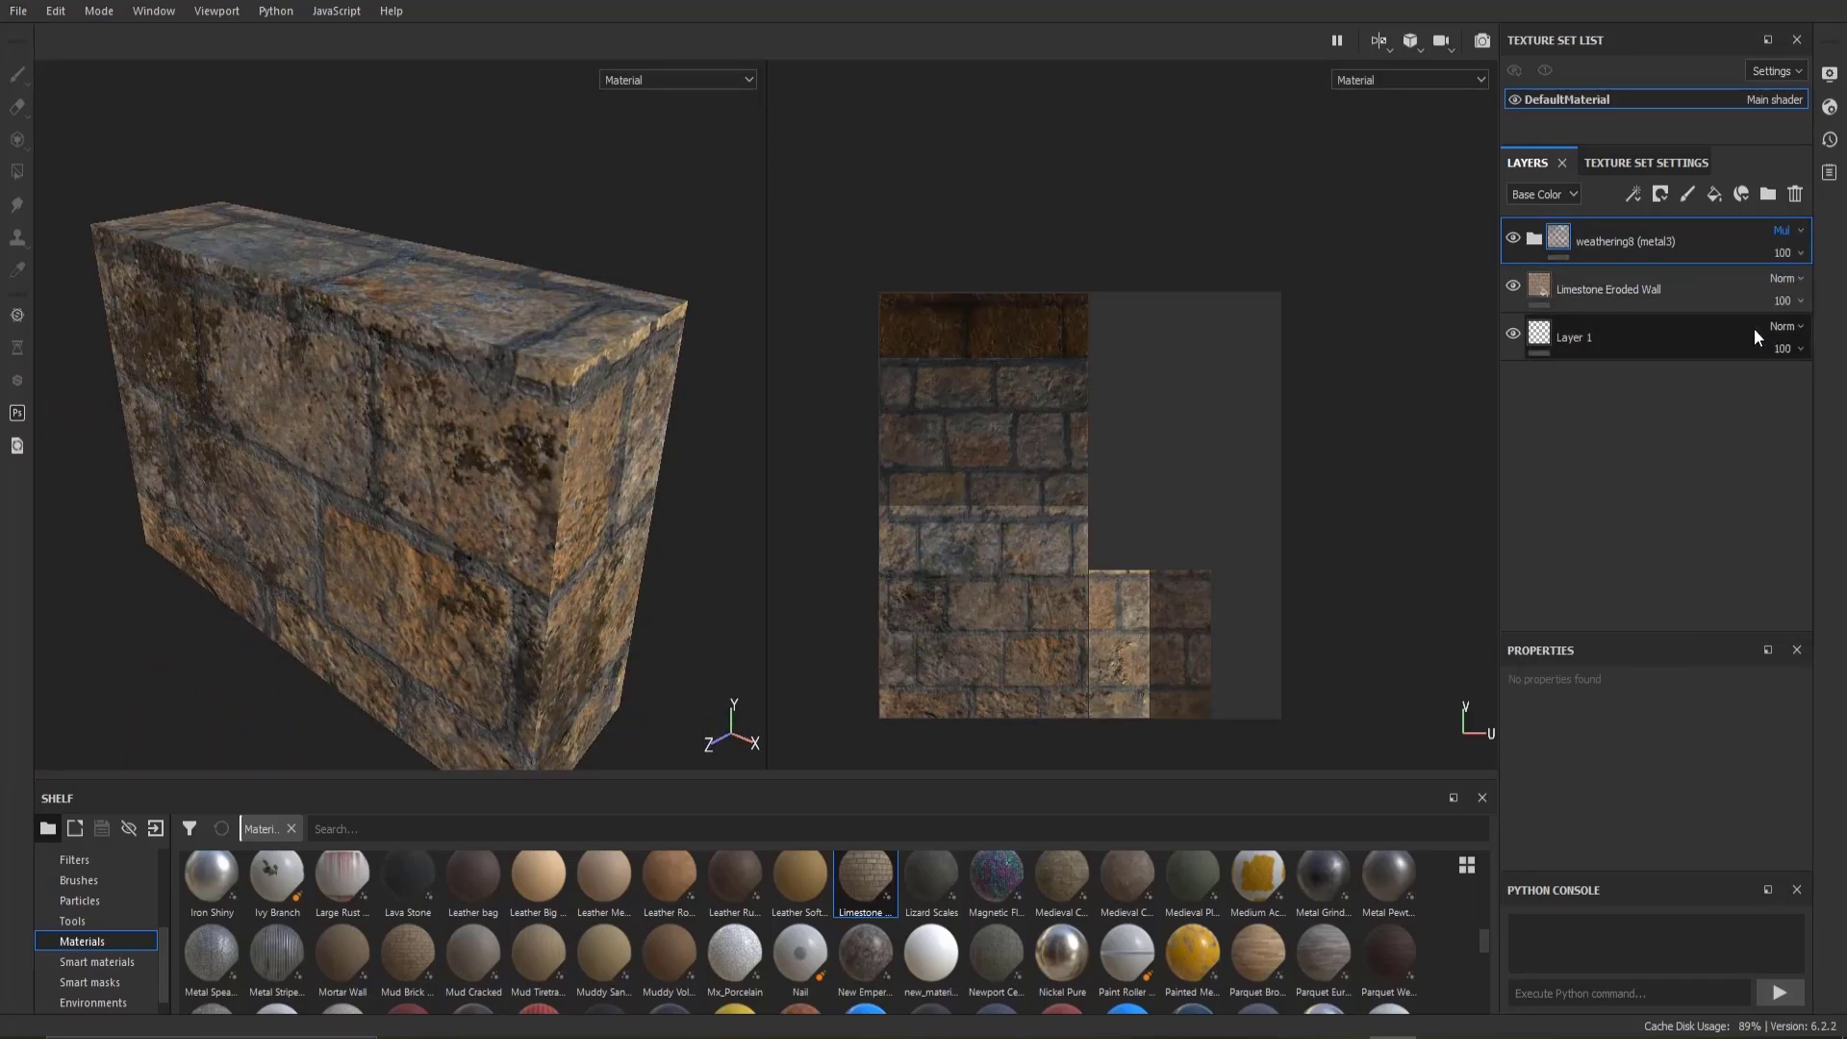
pyautogui.click(72, 968)
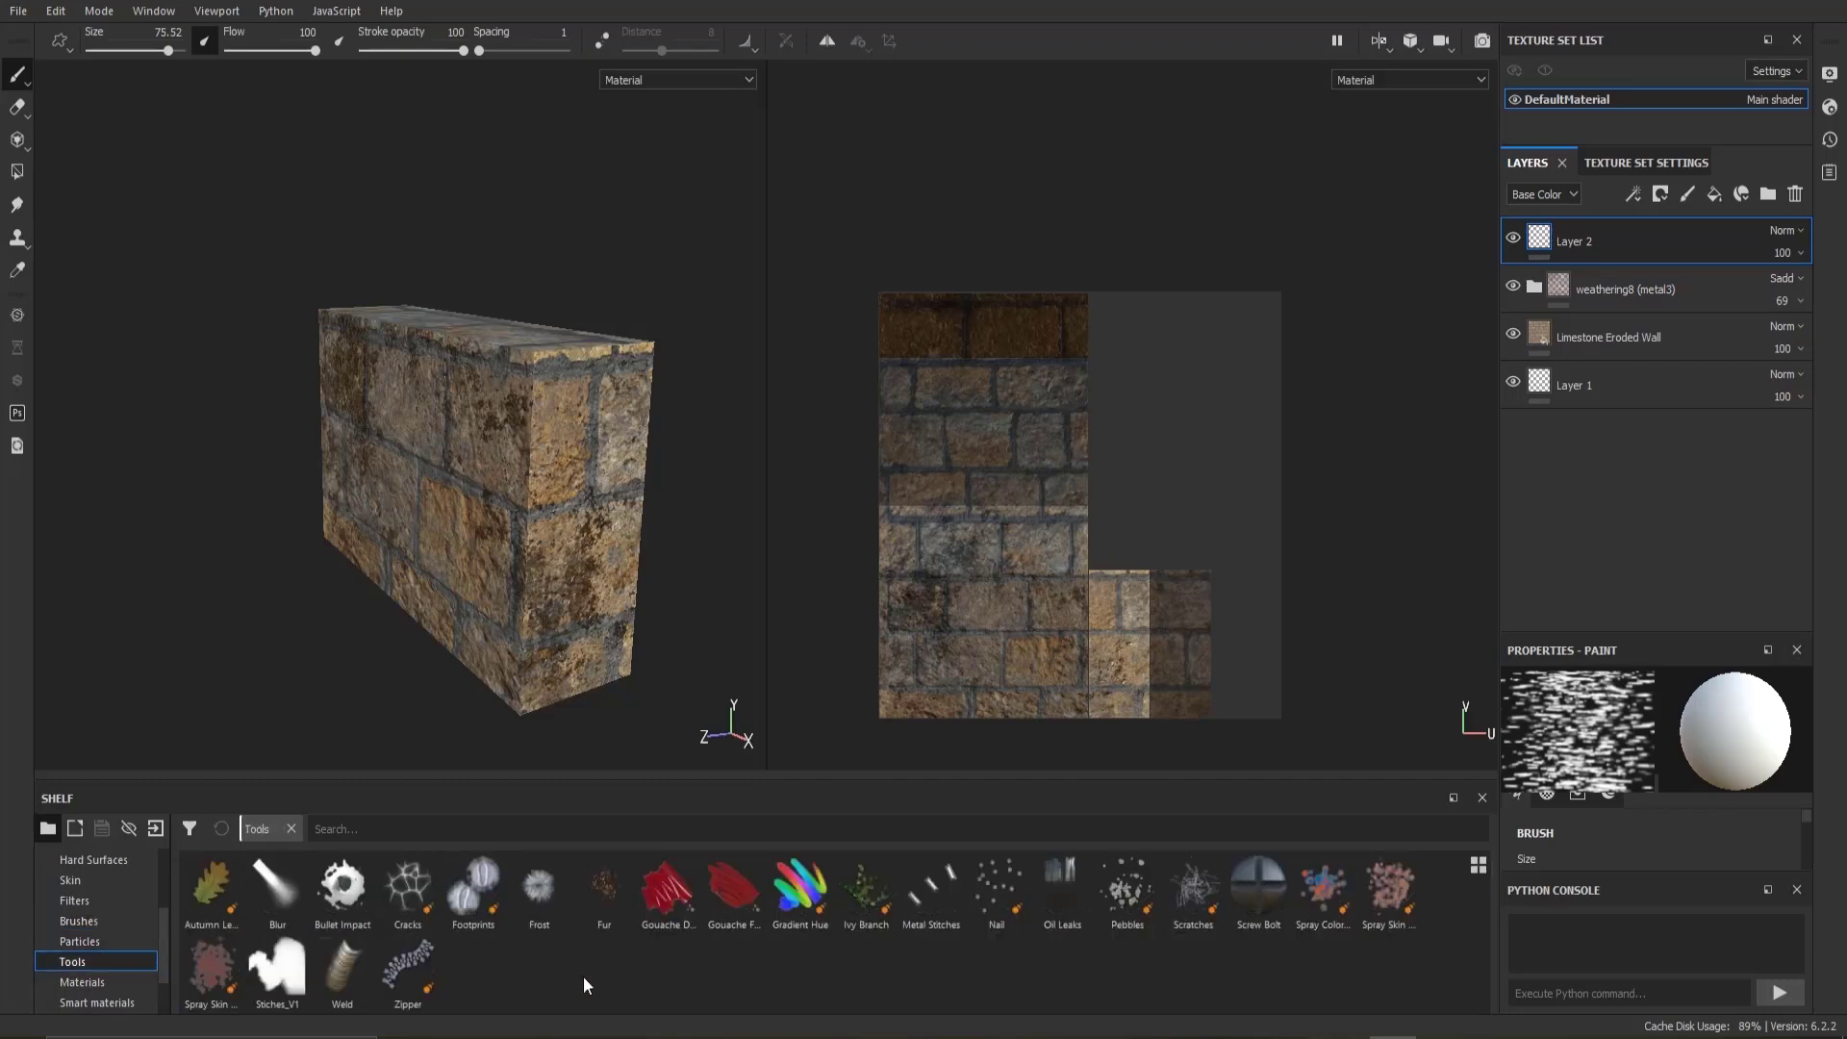
# Step: Paint ivy down the wall's left face with the Ivy Branch tool at brush size 46
pyautogui.click(874, 899)
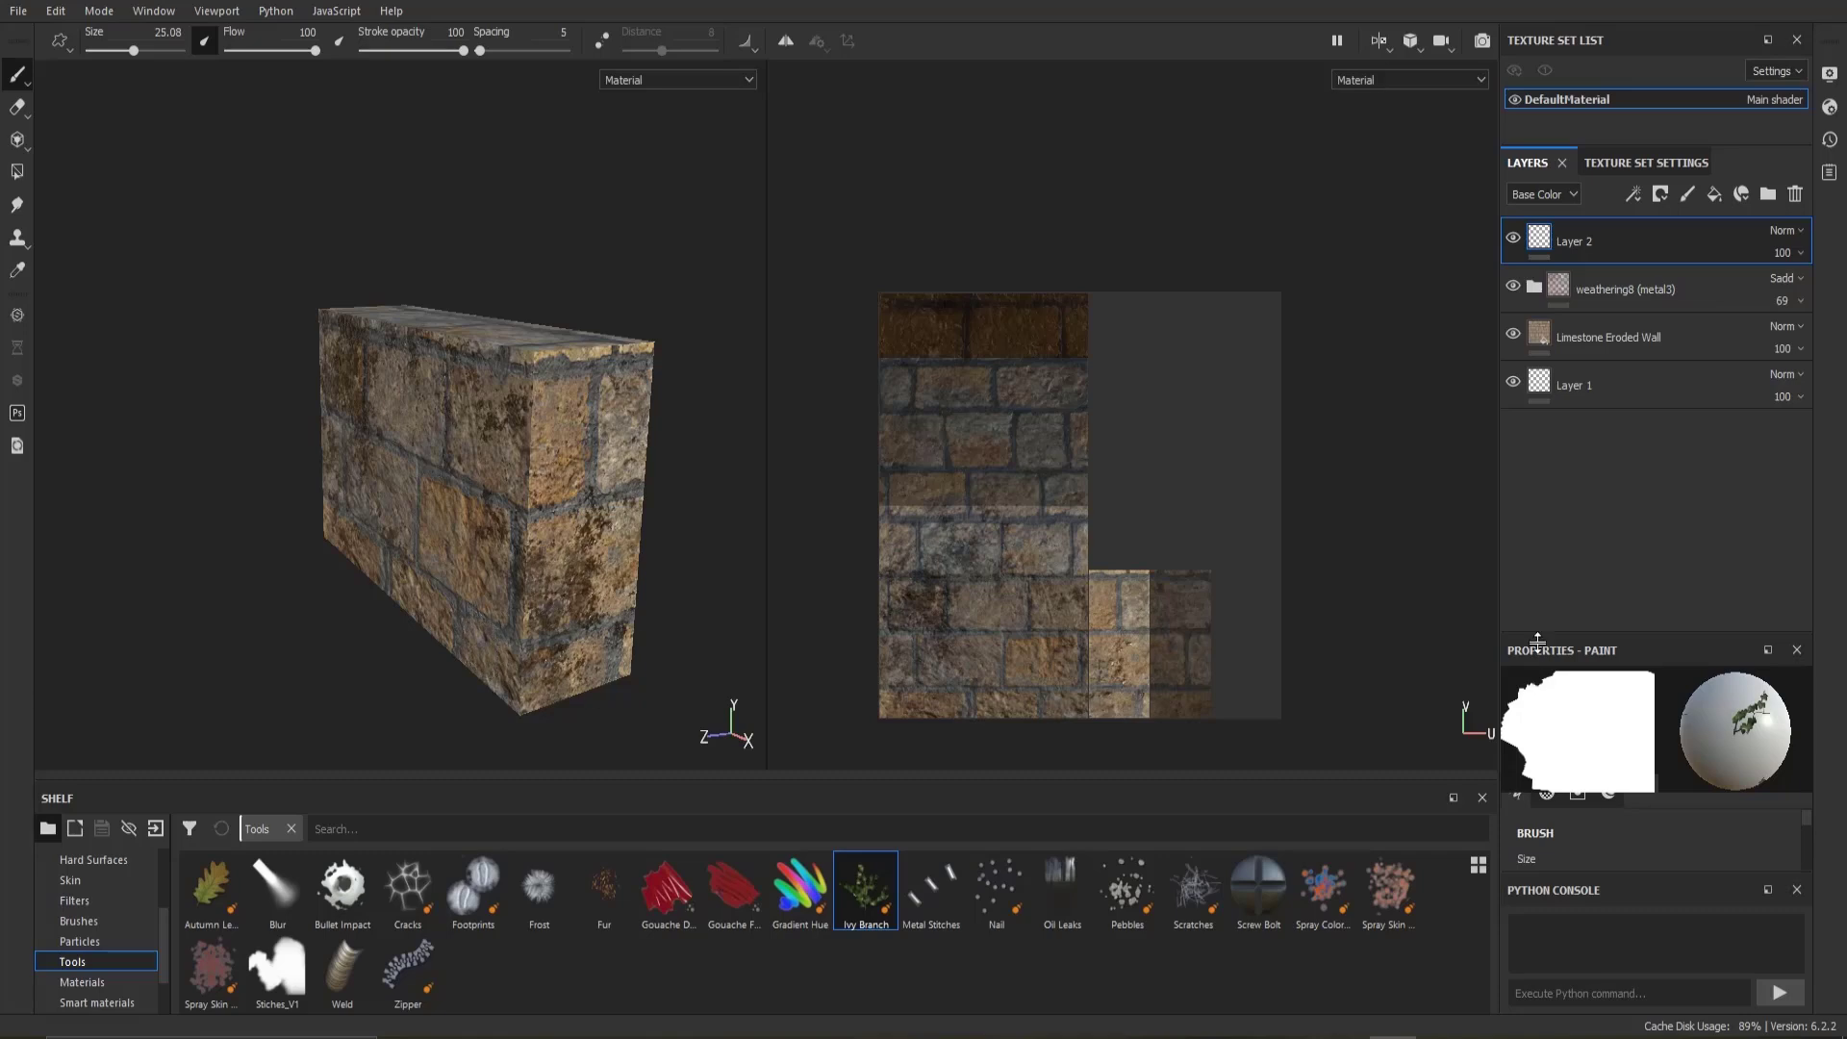
pyautogui.rightClick(603, 666)
pyautogui.moveTo(597, 738); pyautogui.dragTo(633, 739)
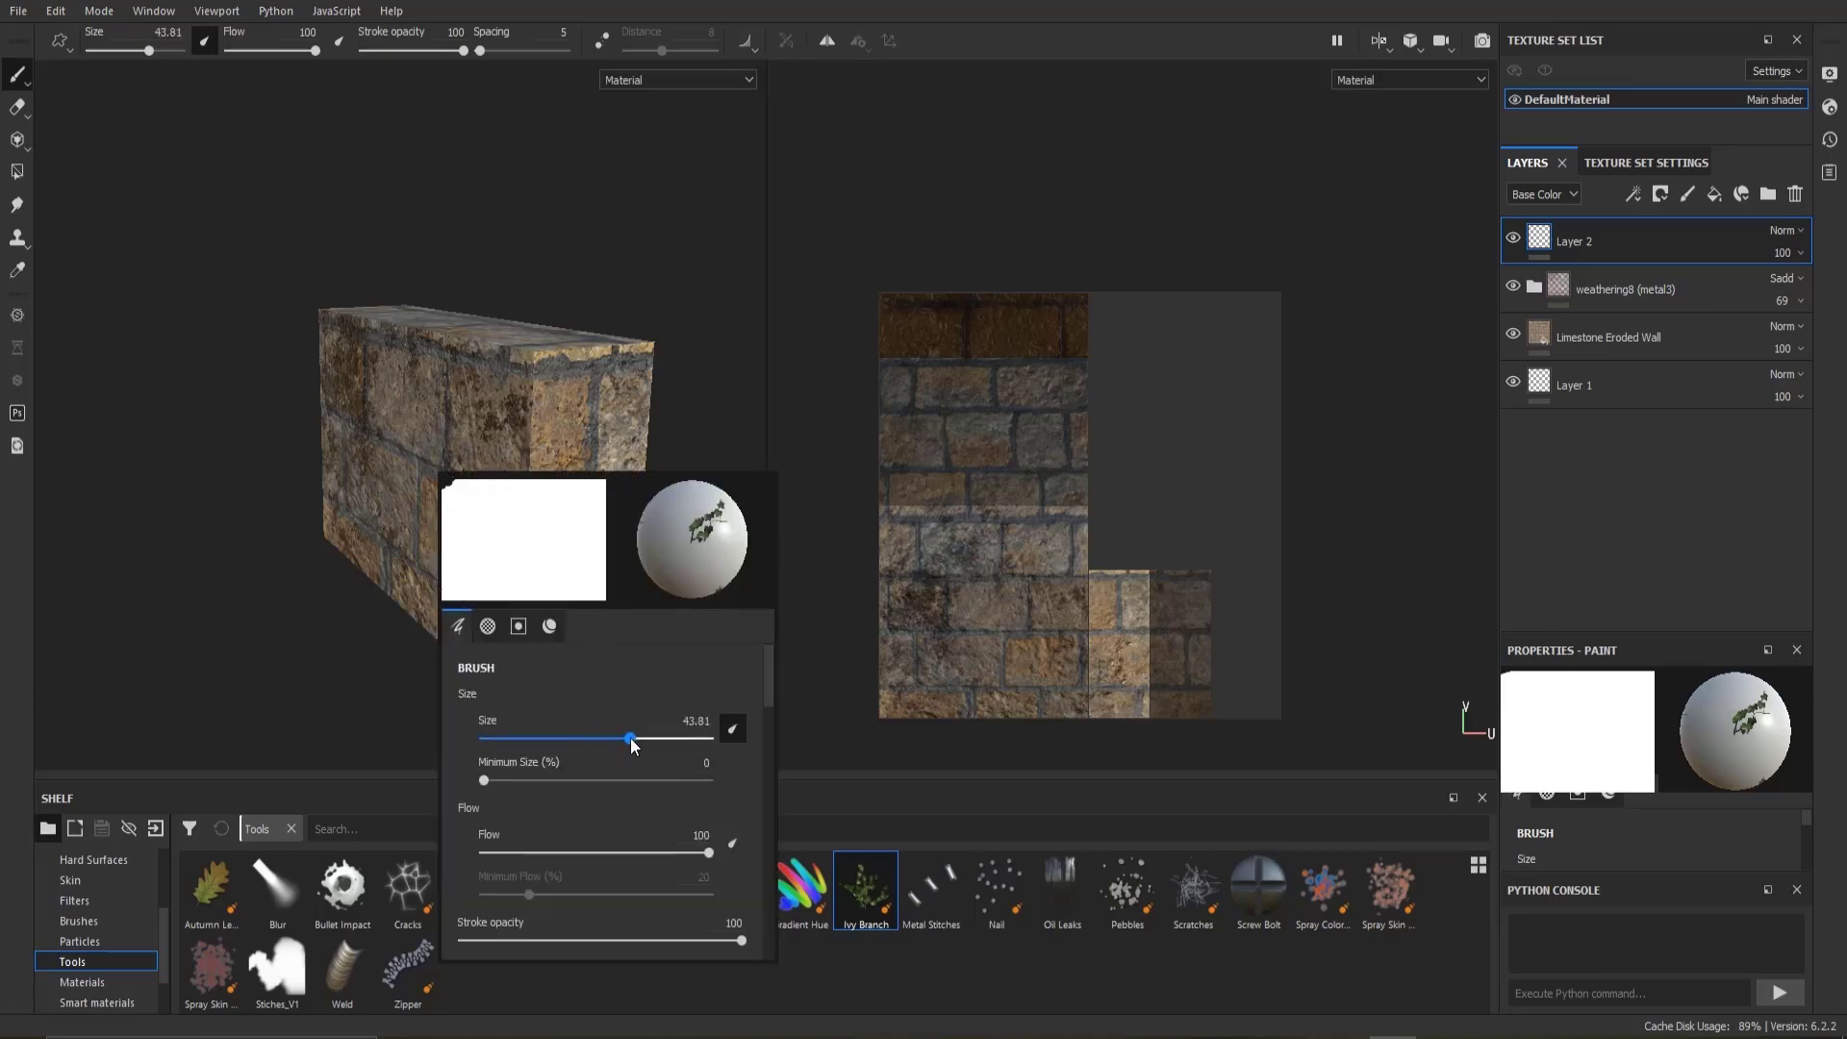
pyautogui.moveTo(404, 524)
pyautogui.mouseDown()
pyautogui.moveTo(502, 662)
pyautogui.moveTo(428, 413)
pyautogui.moveTo(447, 351)
pyautogui.mouseUp()
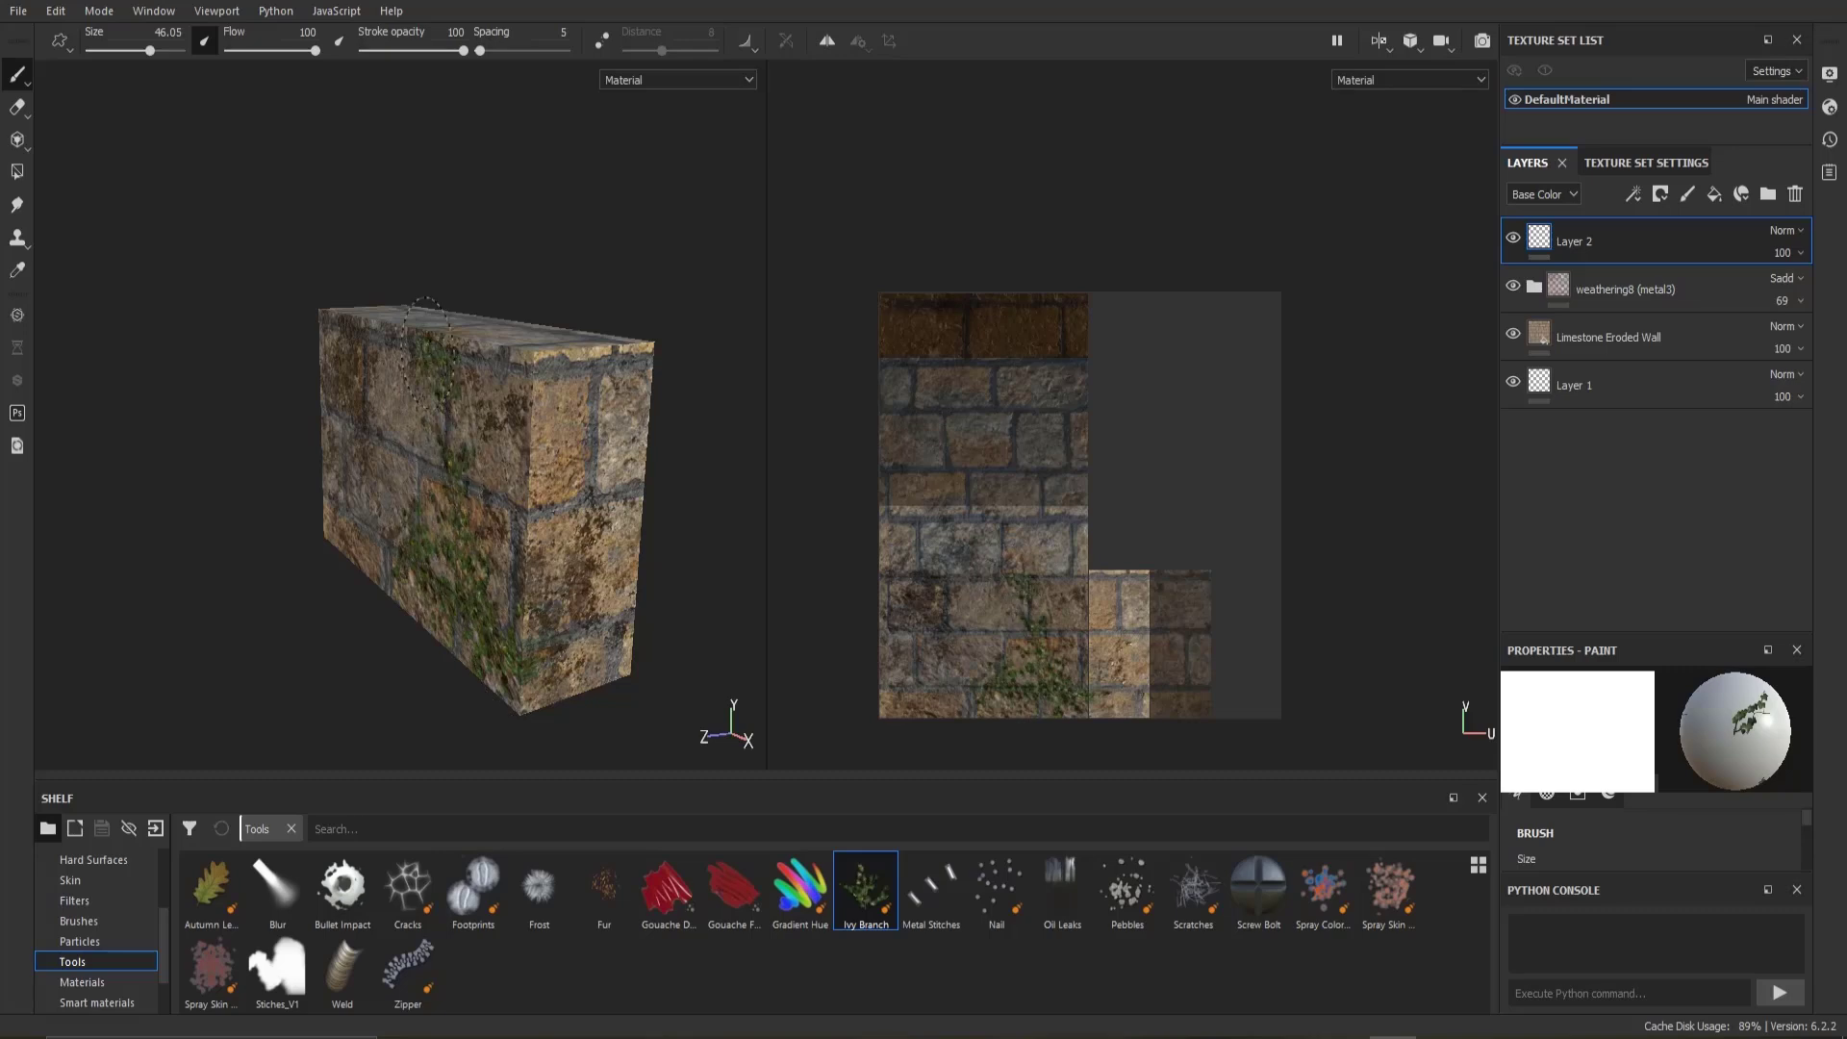
# Step: Spray coloured patches over the front stones with the Spray Skin and Spray Color tools
pyautogui.moveTo(654, 621)
pyautogui.keyDown('alt'); pyautogui.mouseDown()
pyautogui.moveTo(453, 465)
pyautogui.moveTo(484, 487)
pyautogui.moveTo(502, 577)
pyautogui.mouseUp(); pyautogui.keyUp('alt')
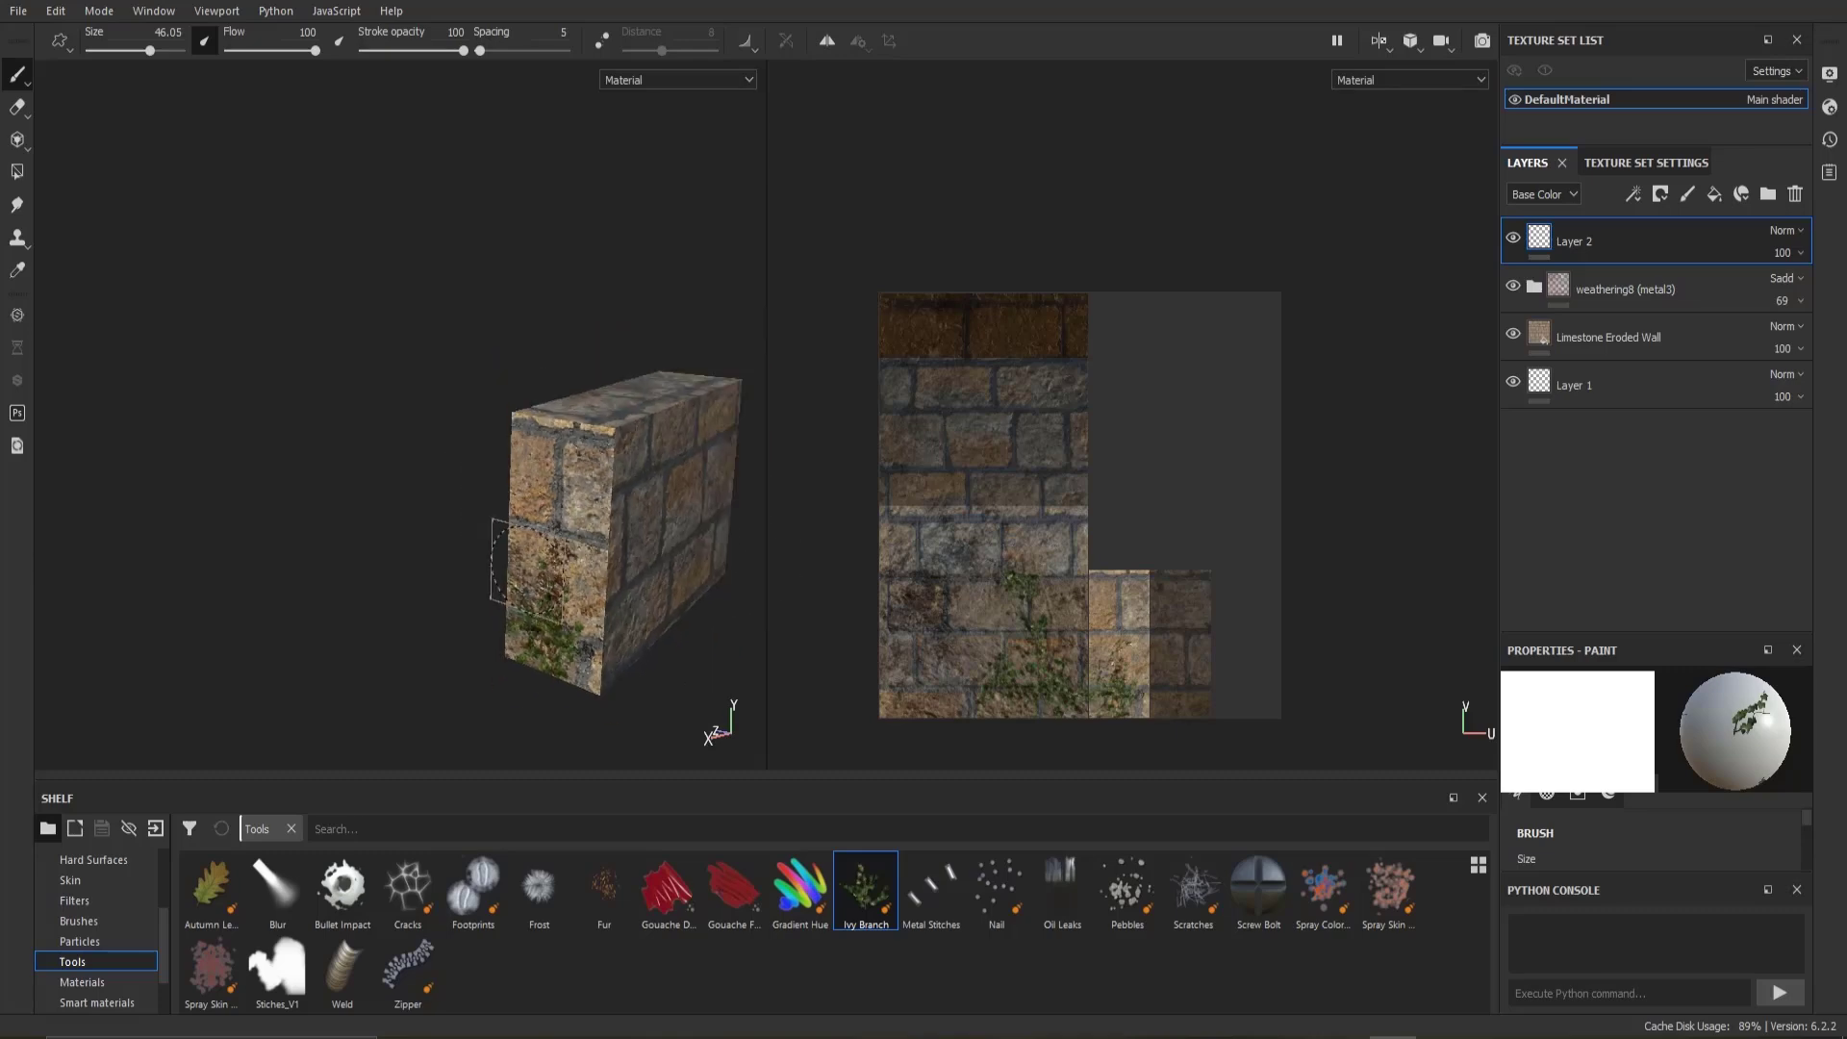
pyautogui.moveTo(652, 563)
pyautogui.keyDown('alt'); pyautogui.mouseDown()
pyautogui.moveTo(577, 548)
pyautogui.moveTo(478, 604)
pyautogui.moveTo(573, 404)
pyautogui.mouseUp(); pyautogui.keyUp('alt')
pyautogui.scroll(1, 577, 548)
pyautogui.scroll(2, 539, 567)
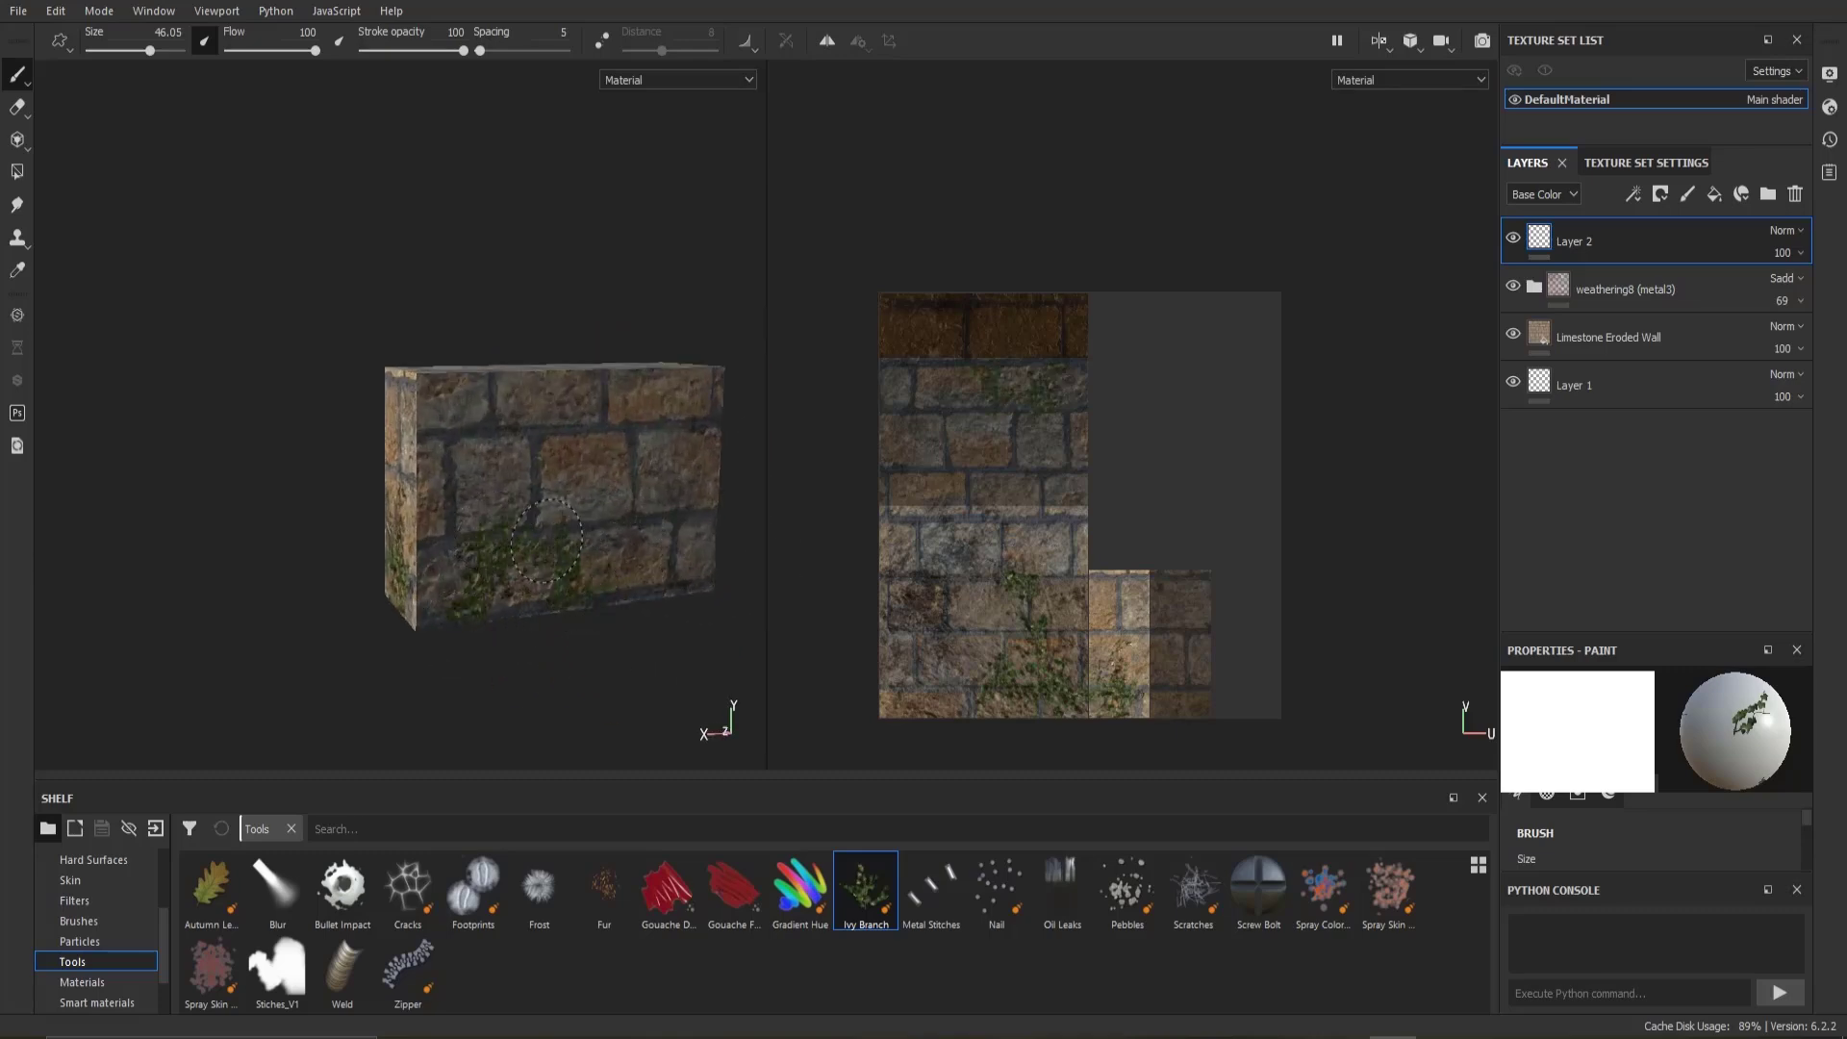
pyautogui.click(220, 979)
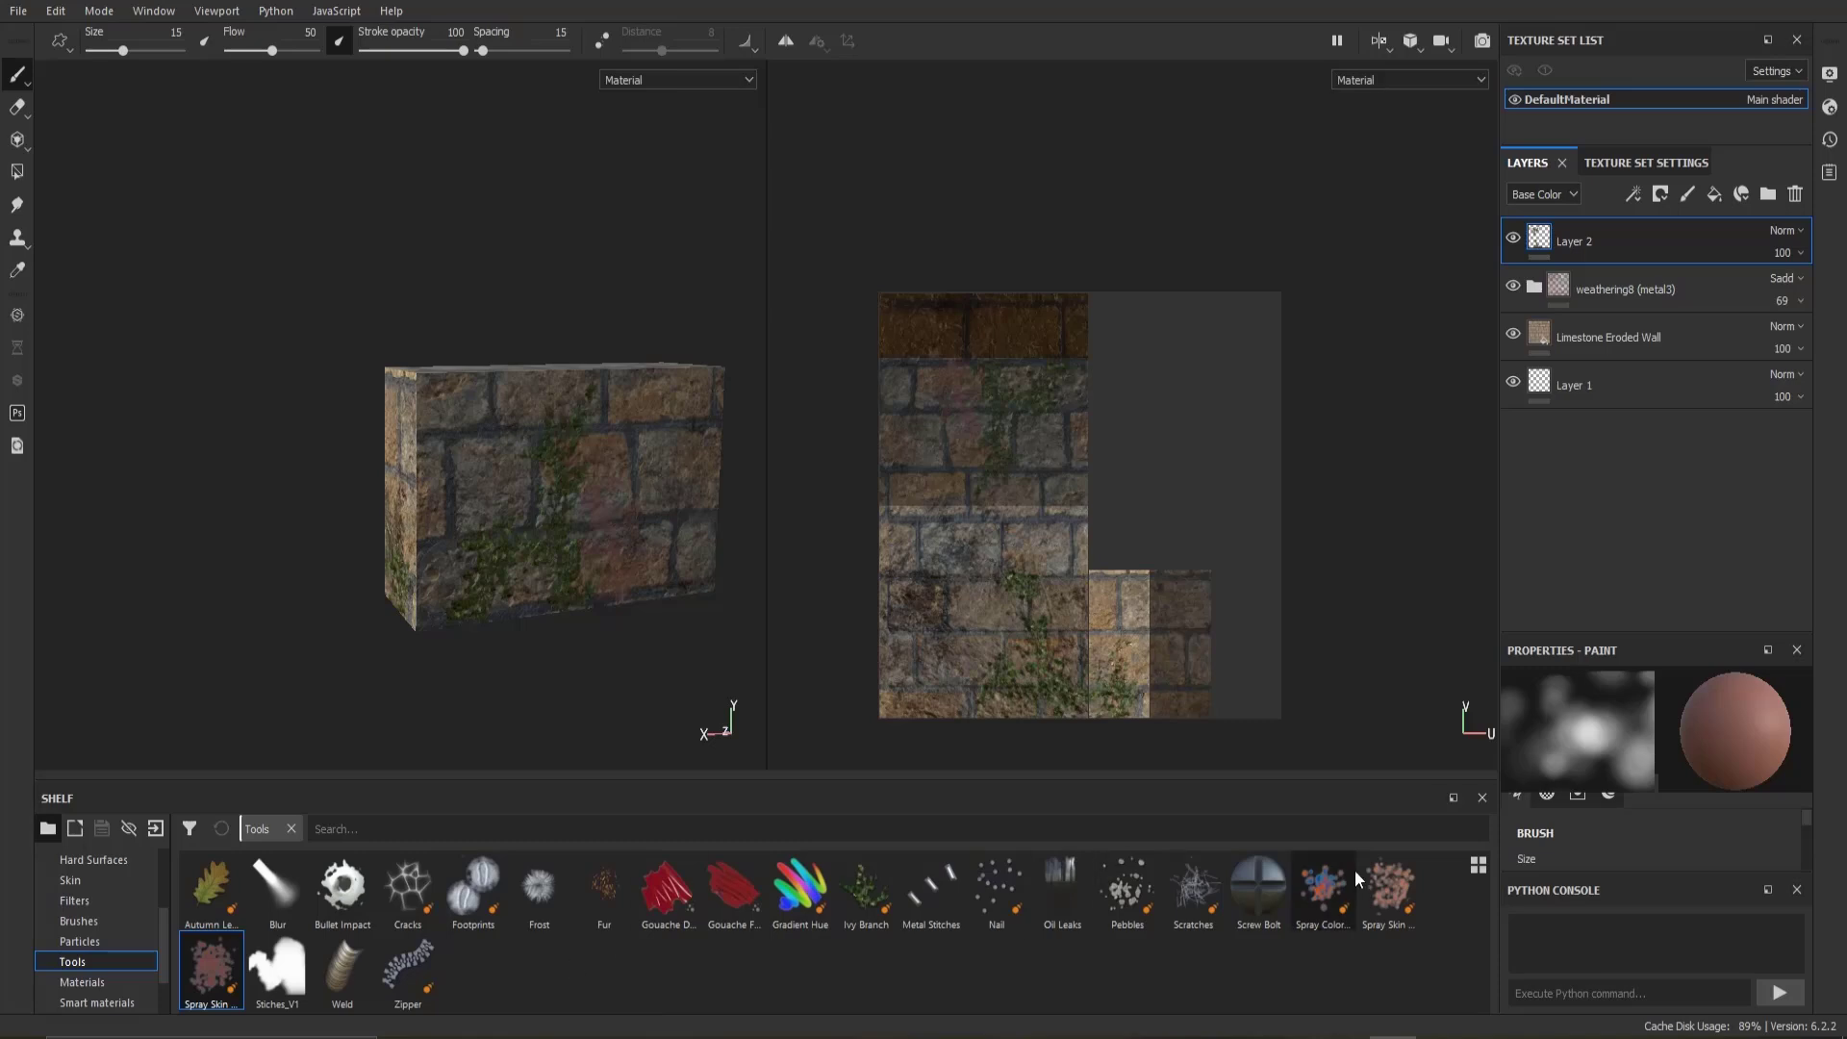
pyautogui.click(1320, 890)
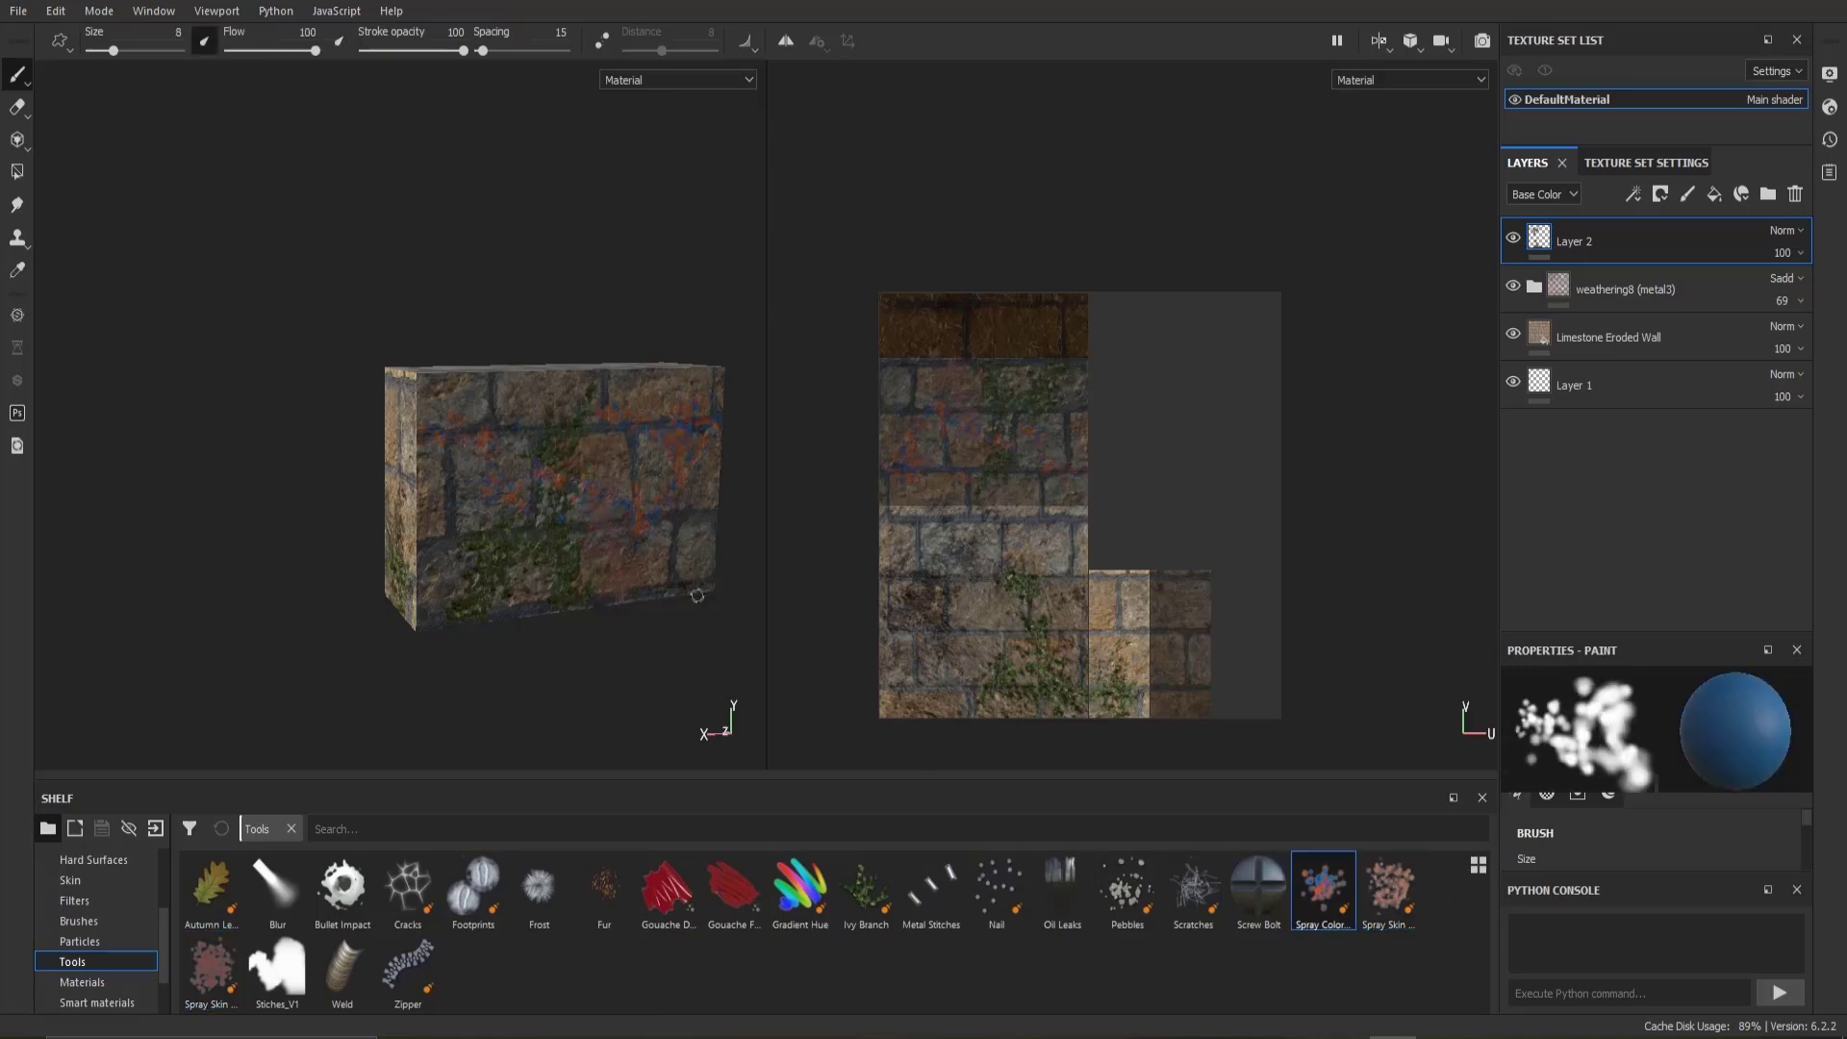
pyautogui.click(17, 11)
# Step: Export the seven DefaultMaterial maps as 1024x1024 PNGs with the Document channels + Normal + AO template
pyautogui.click(106, 371)
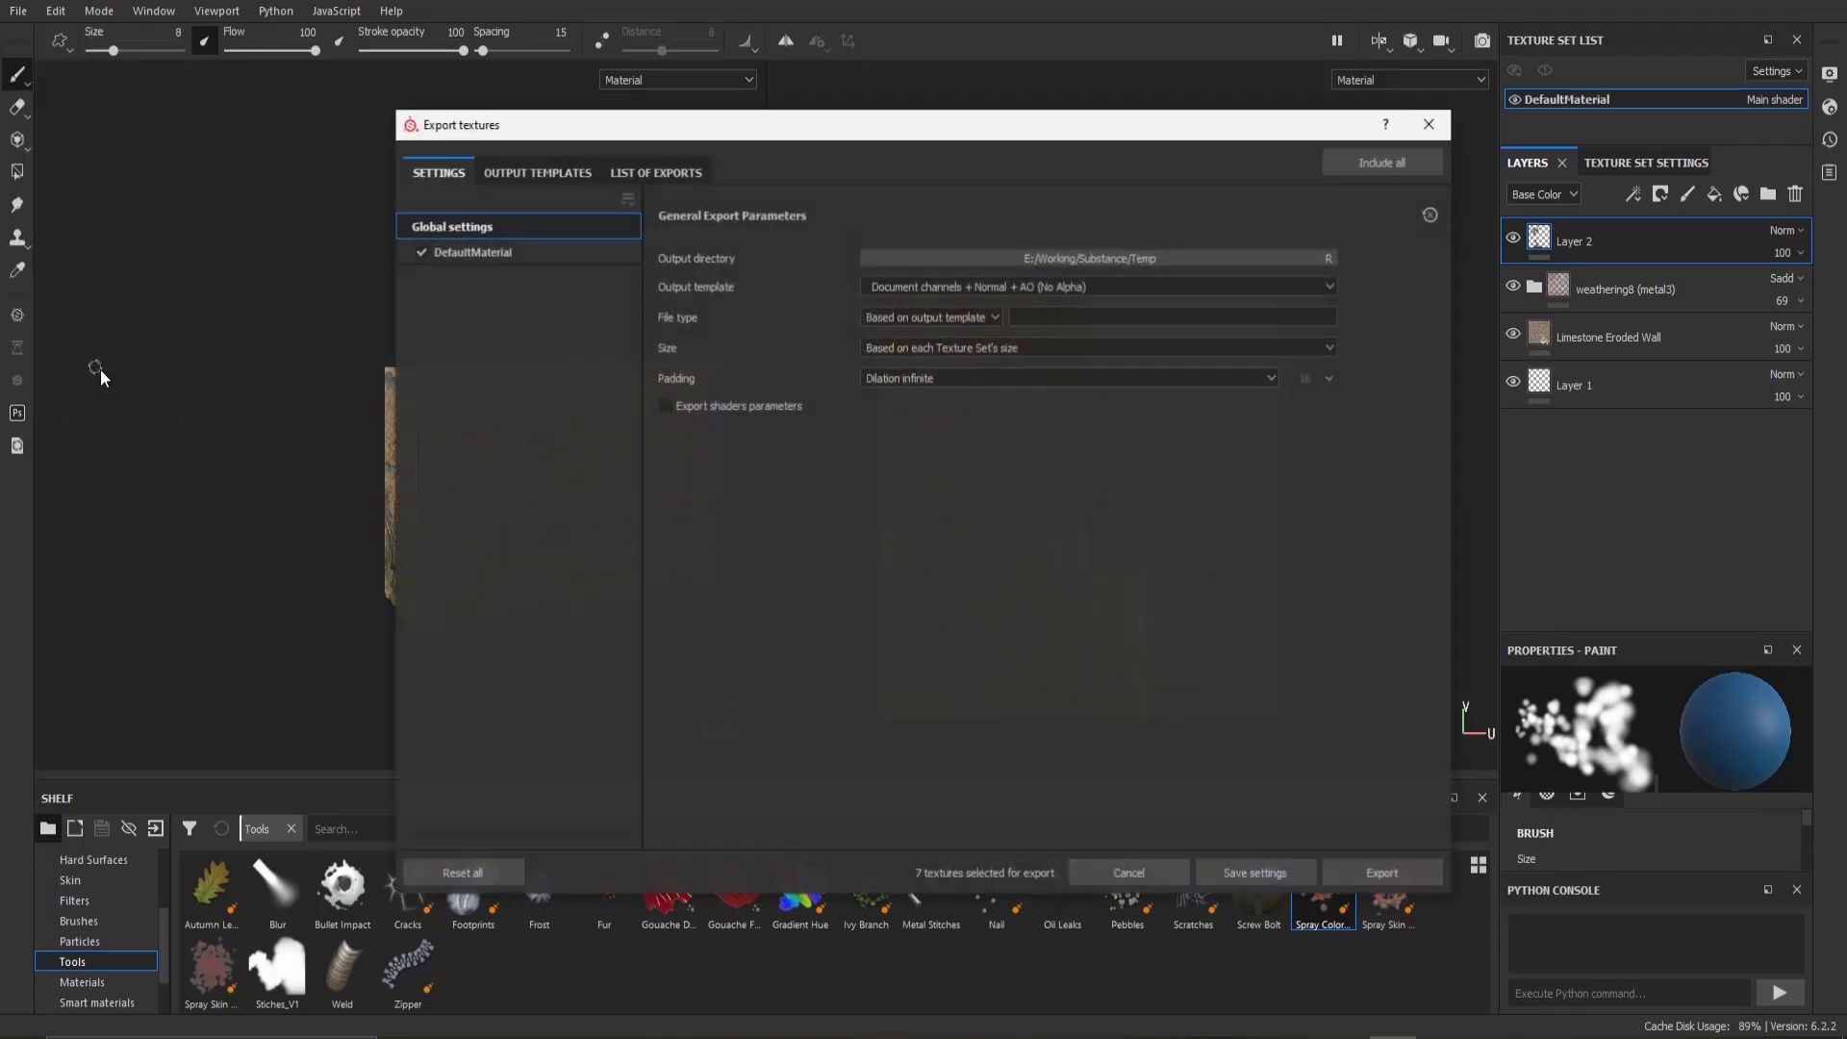
pyautogui.press('Down')
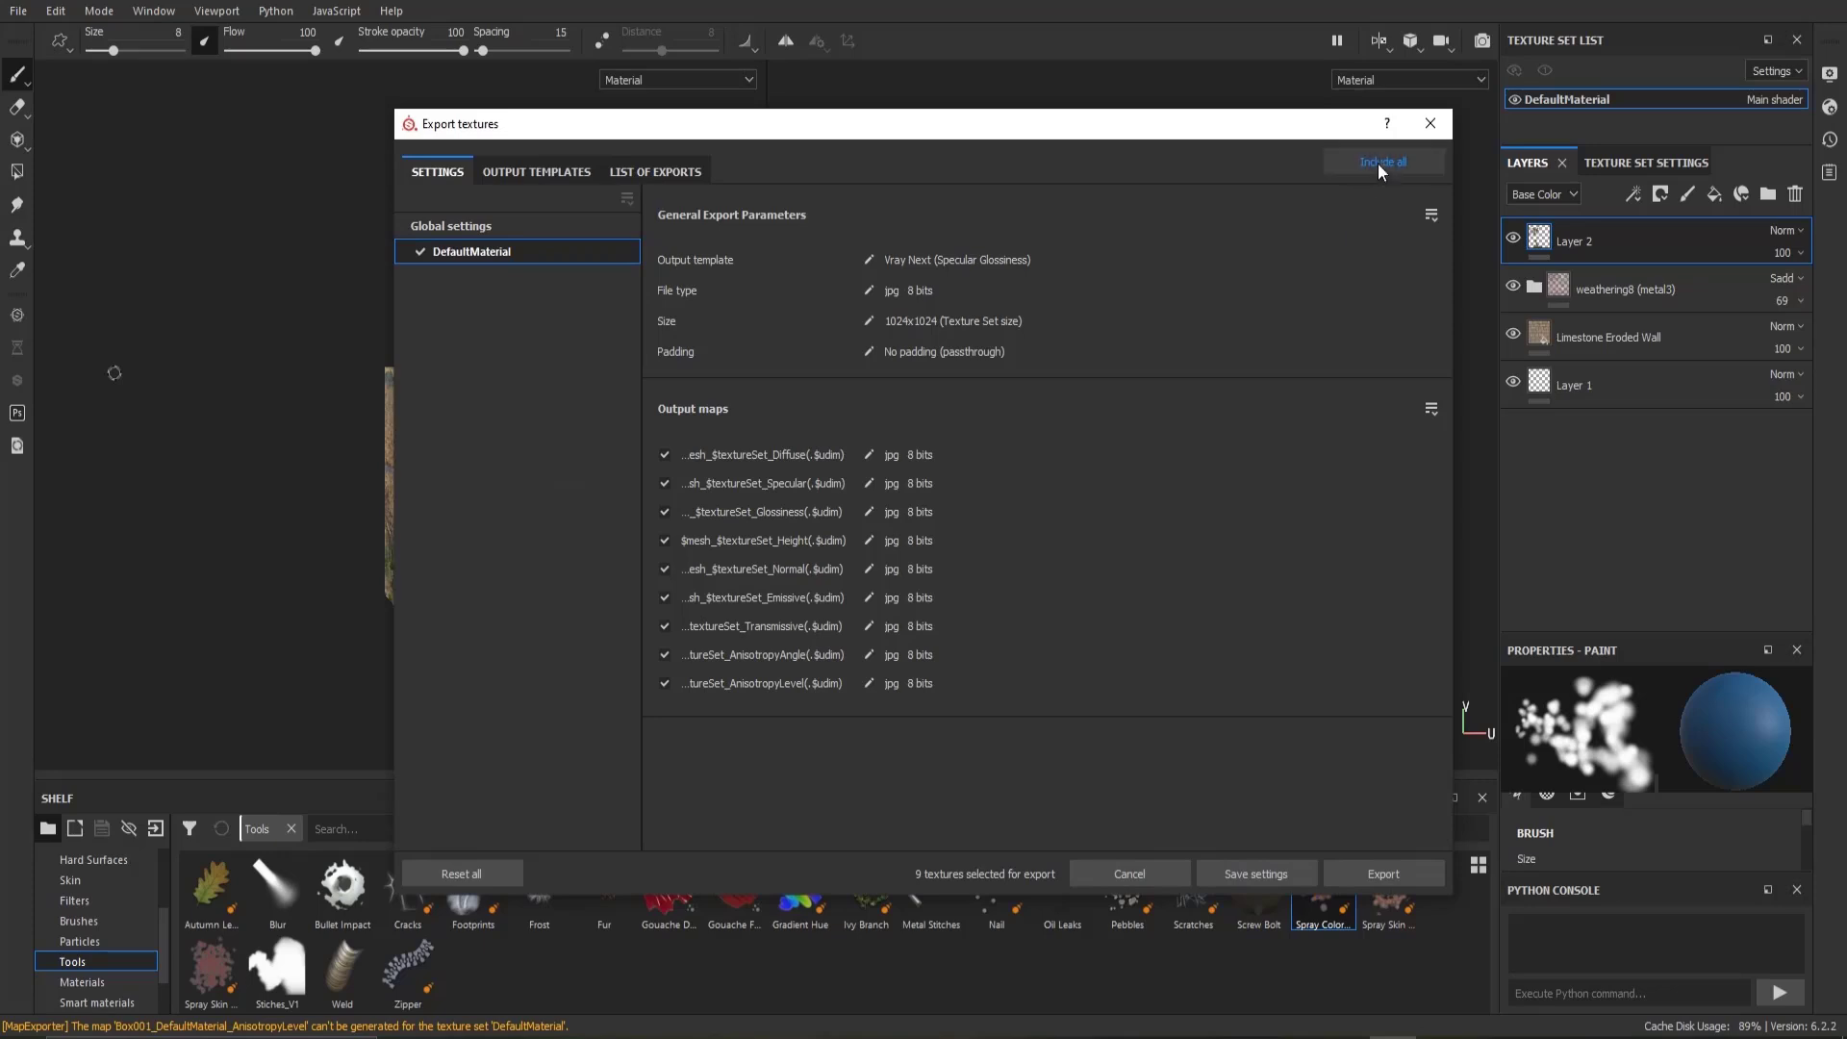
pyautogui.click(1378, 163)
pyautogui.click(447, 868)
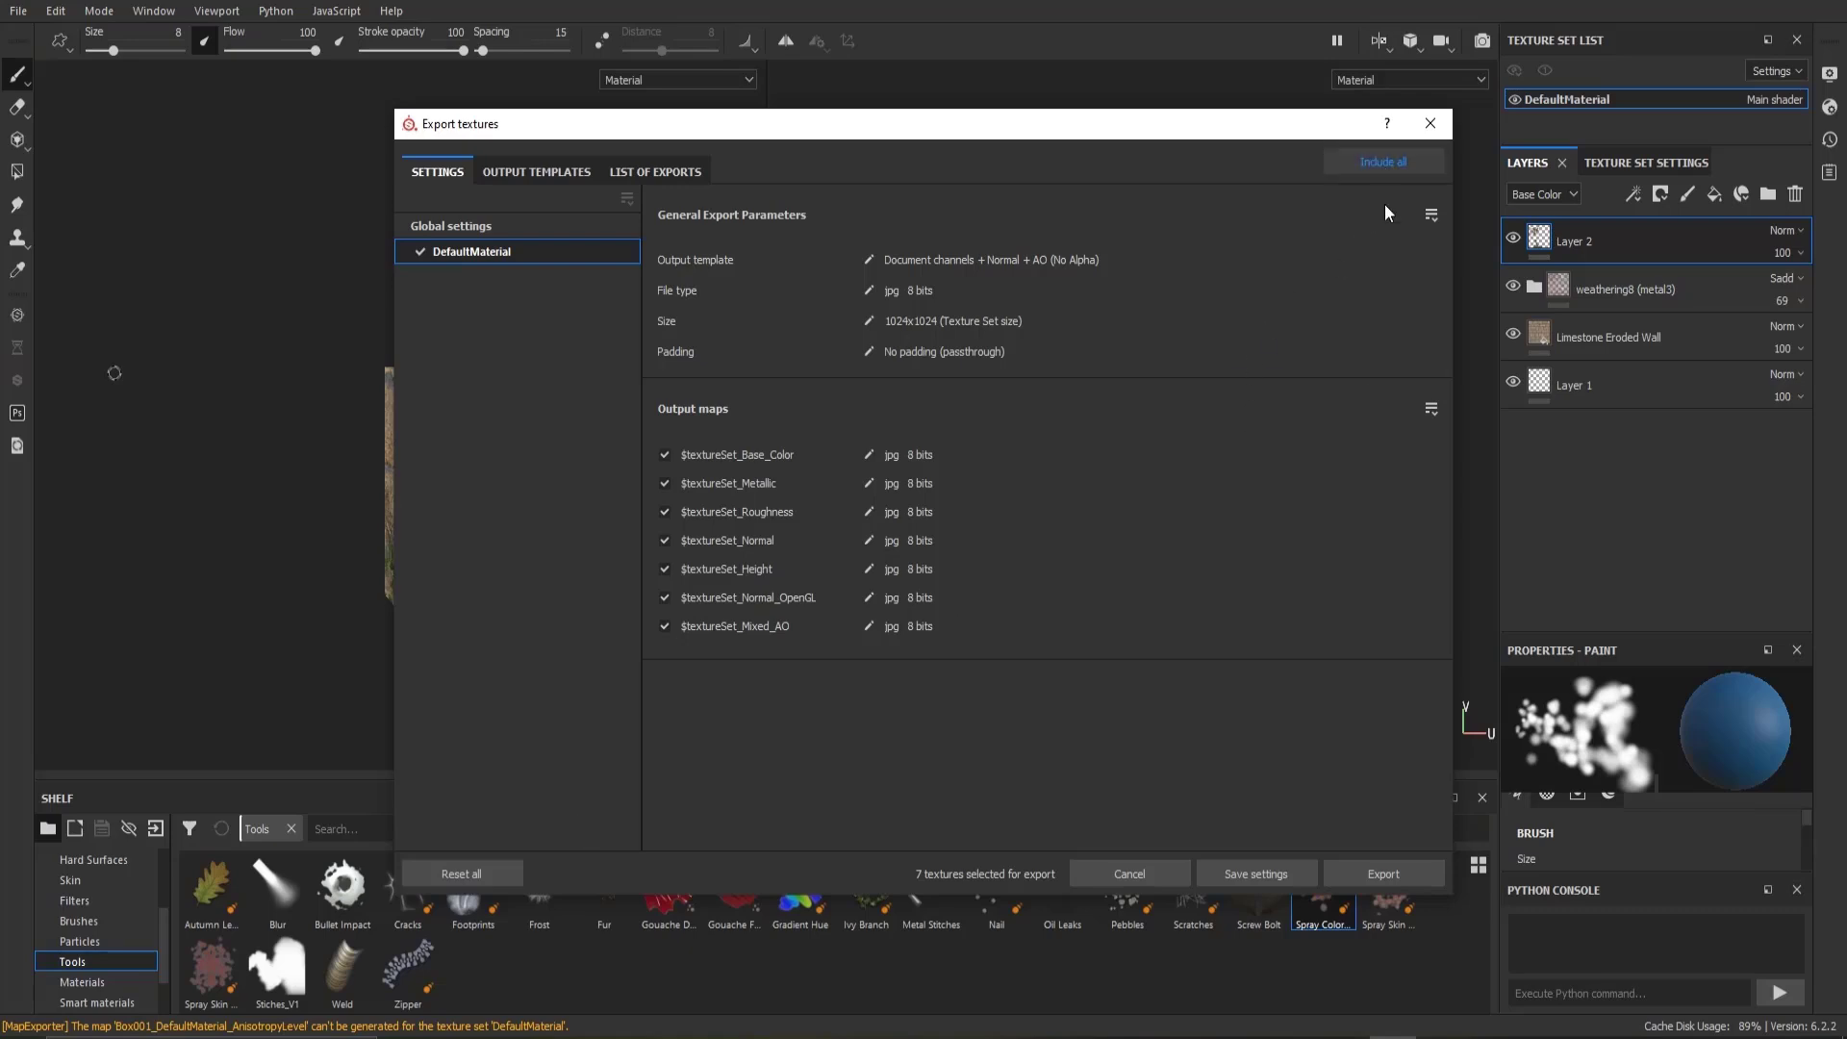
pyautogui.click(1390, 862)
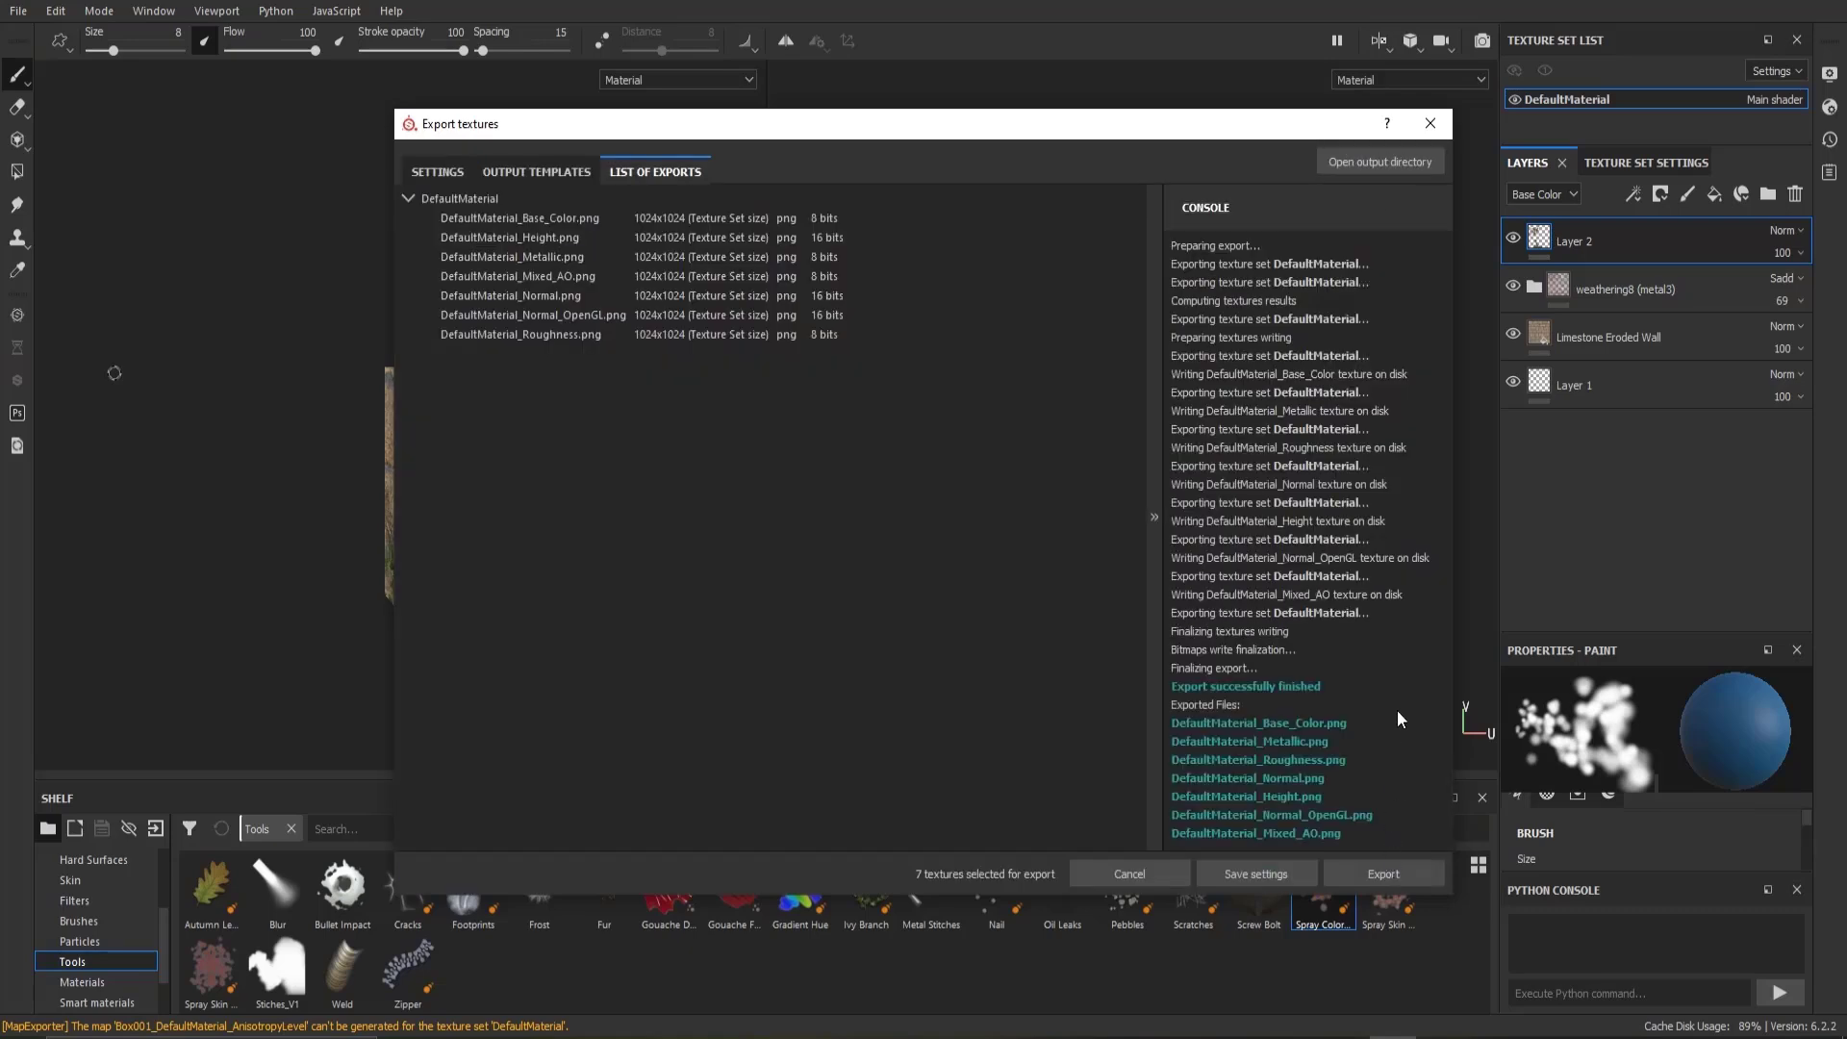
pyautogui.click(1389, 161)
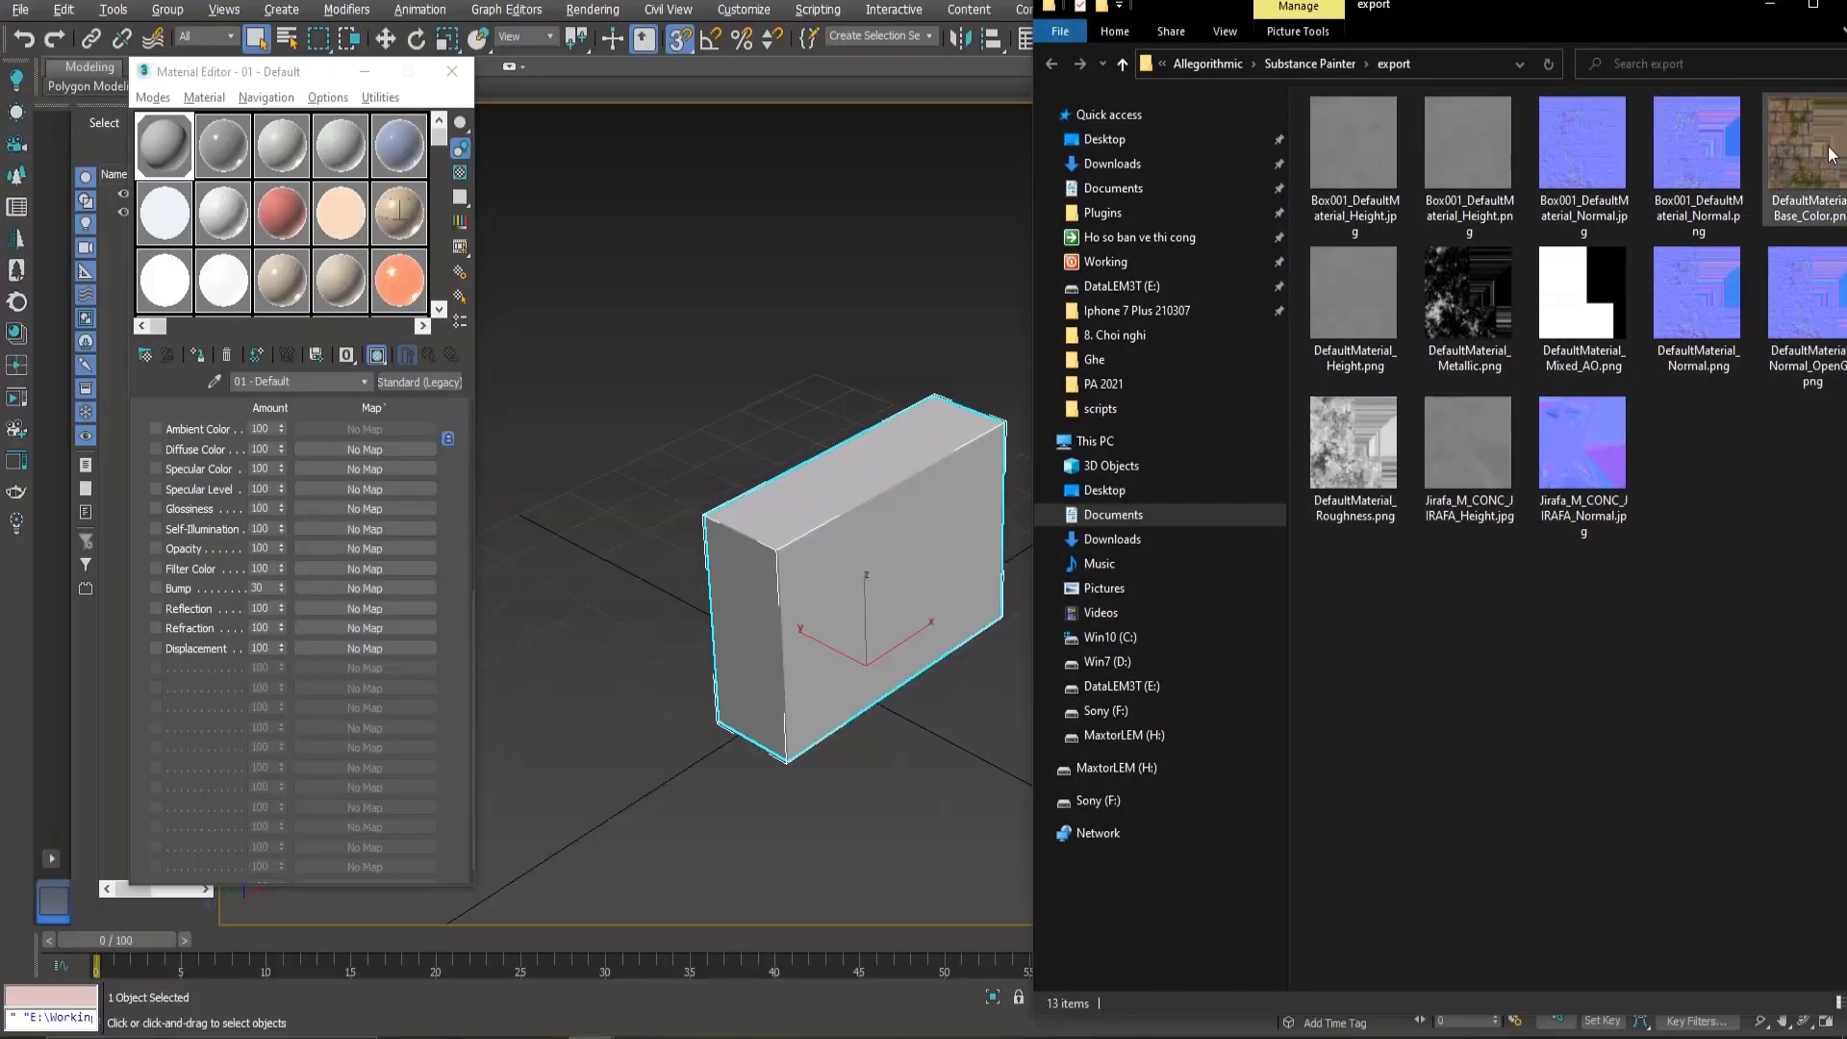
# Step: Drop DefaultMaterial_Base_Color.png onto the material's Diffuse Color slot and frame the textured box
pyautogui.moveTo(1830, 154); pyautogui.dragTo(378, 456)
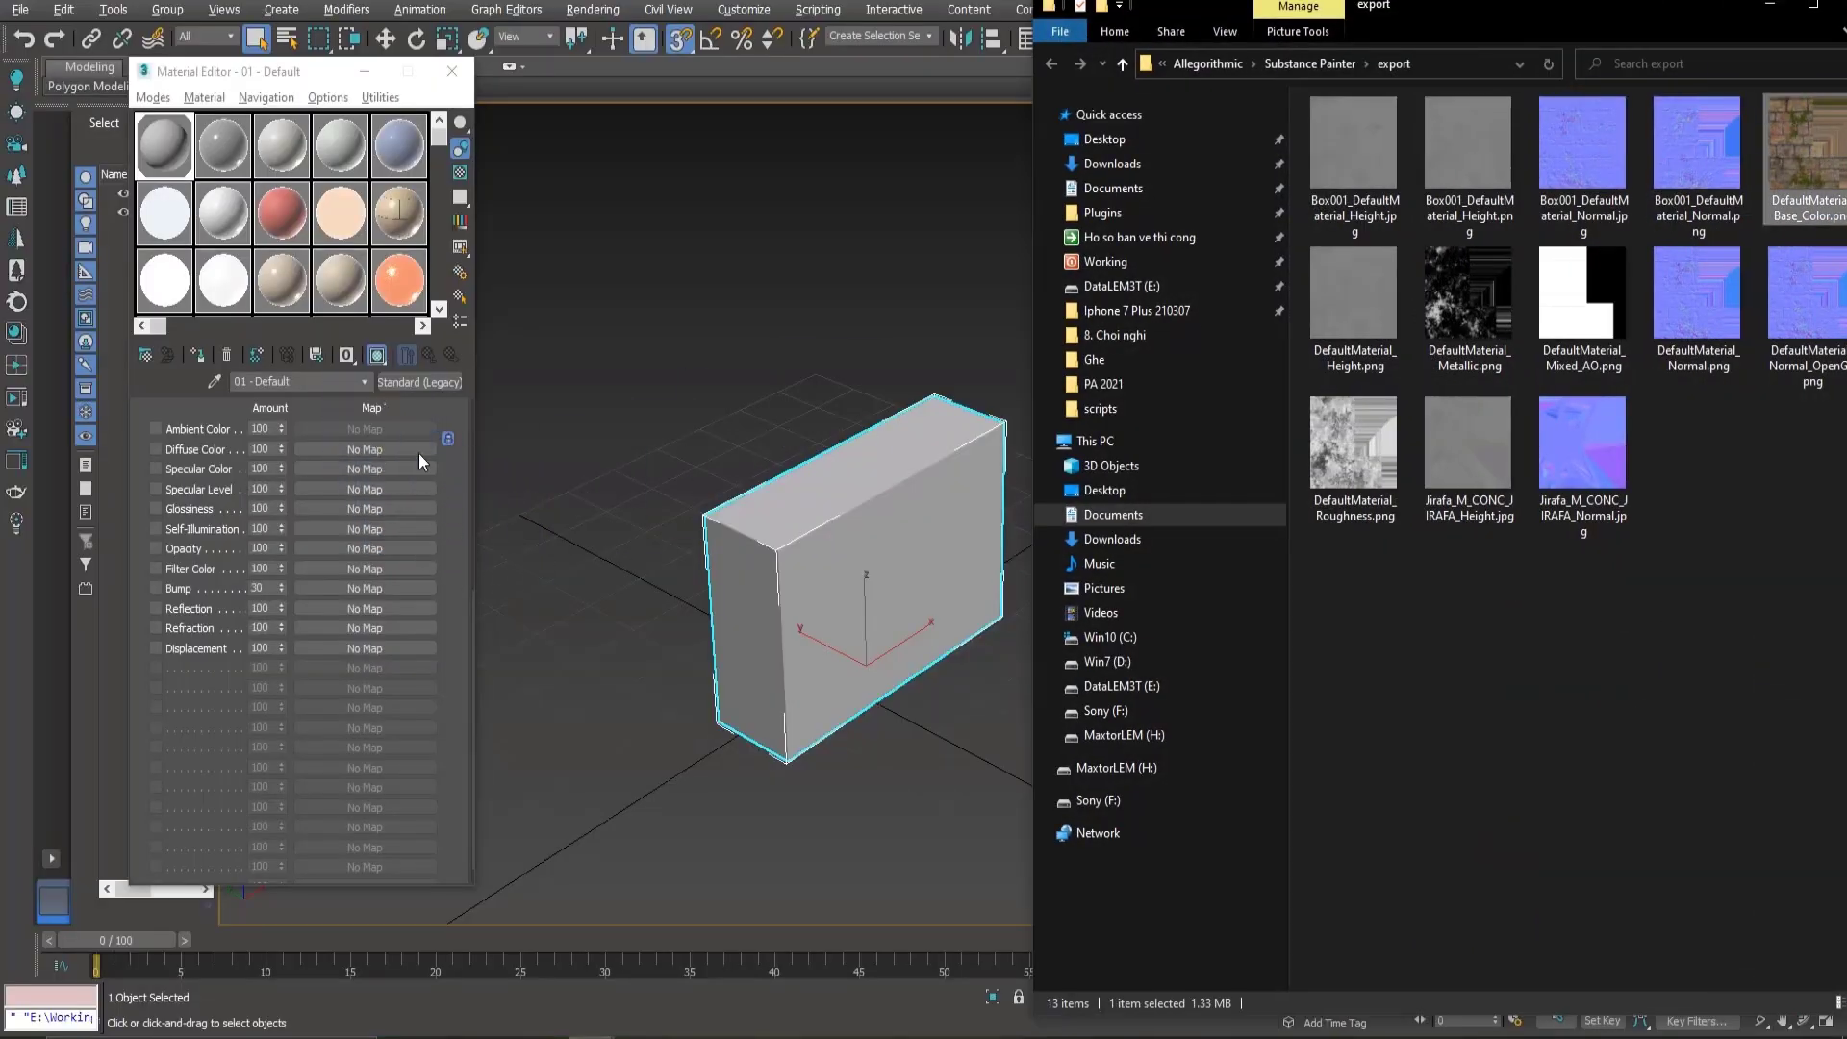
pyautogui.scroll(5, 897, 645)
pyautogui.press('z')
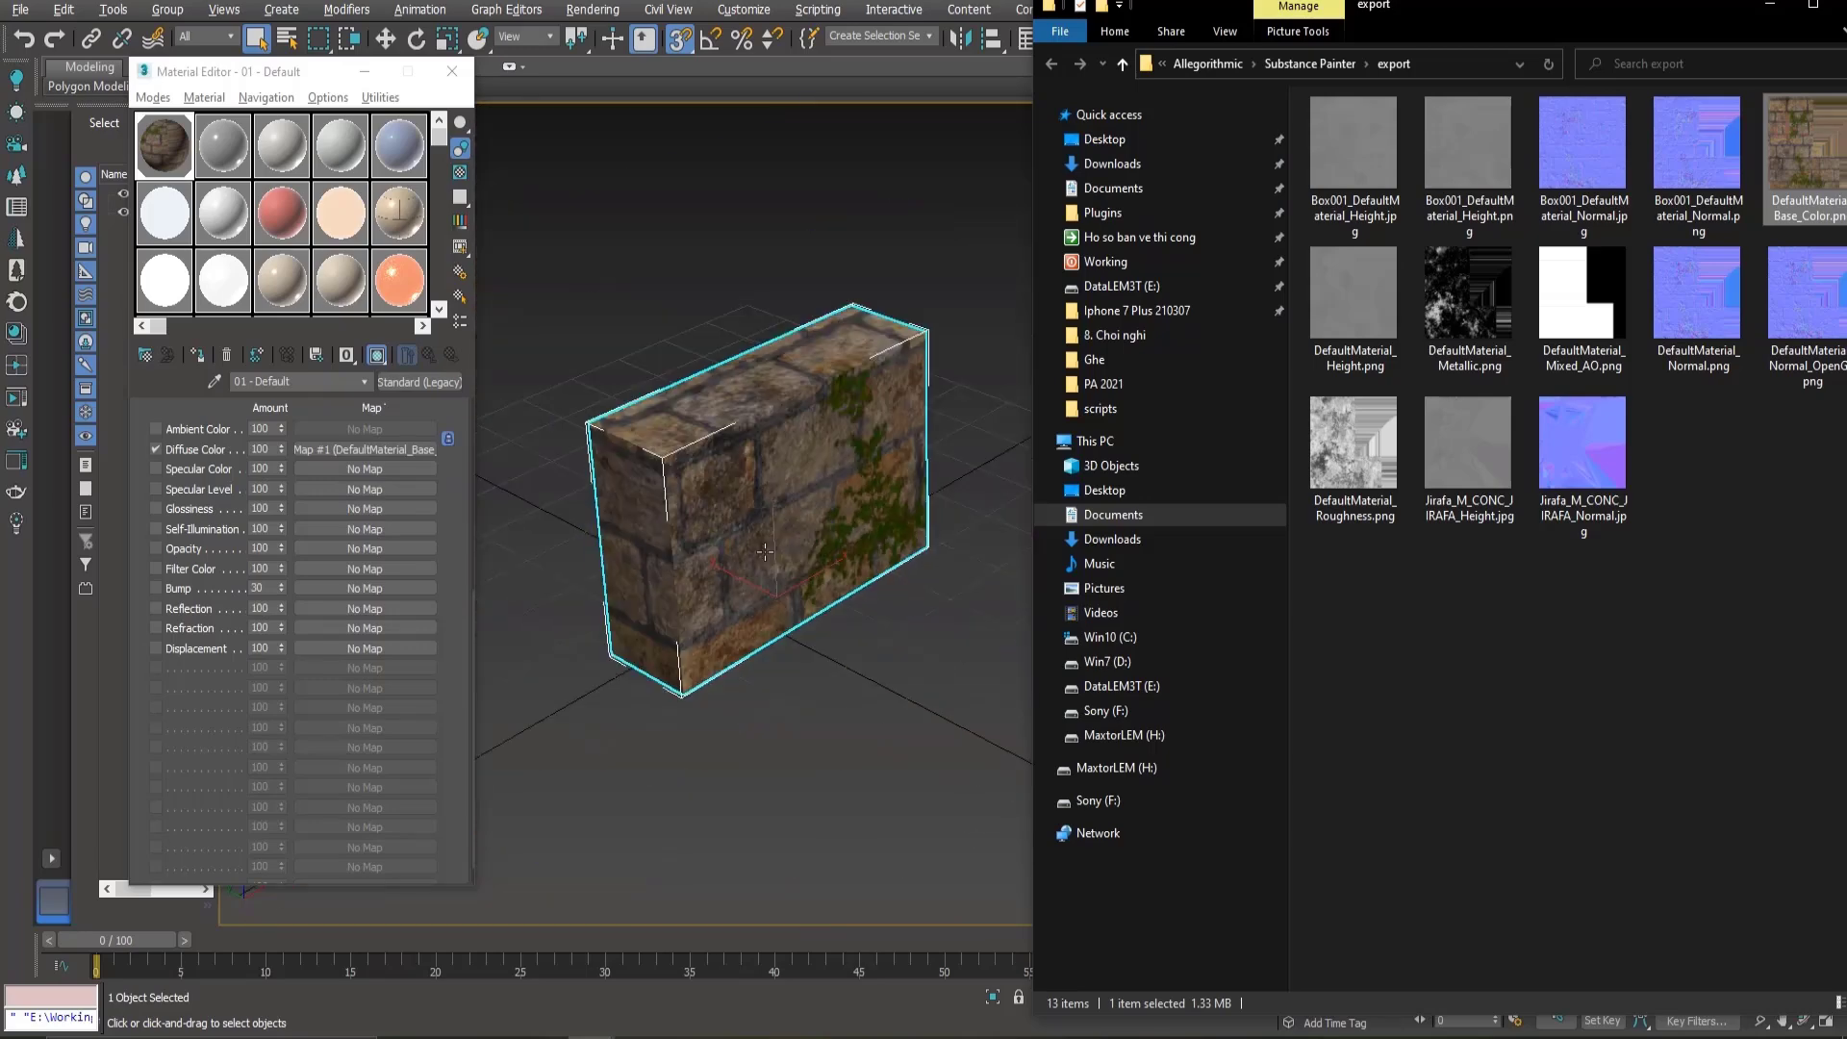